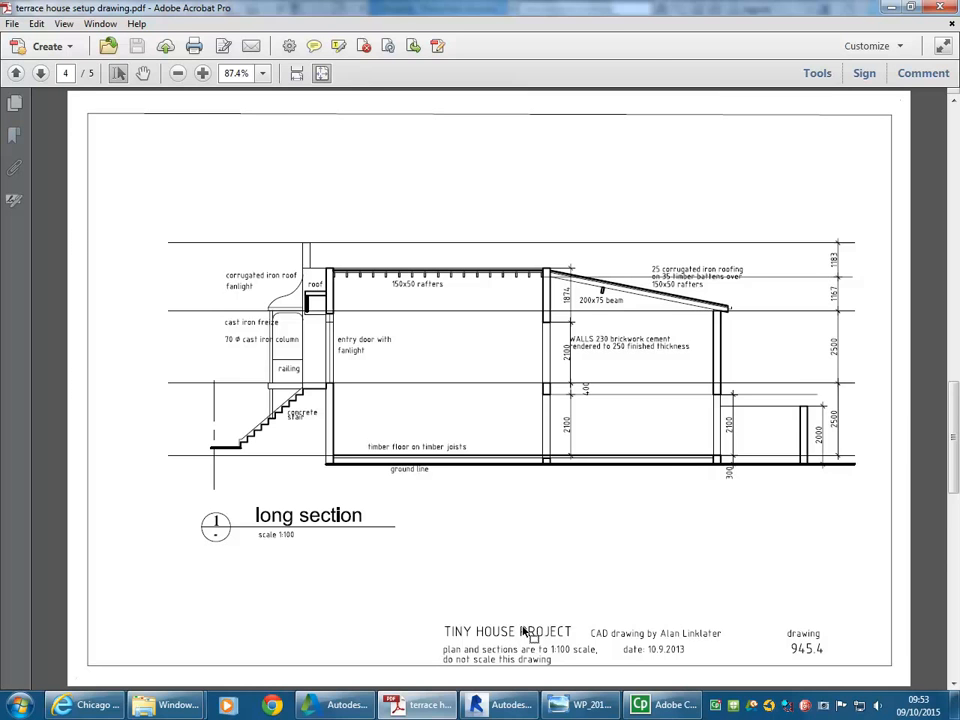
- Switch to Revit and rename the Ground Floor plan view as Ground, also renaming the corresponding level and views
click(500, 704)
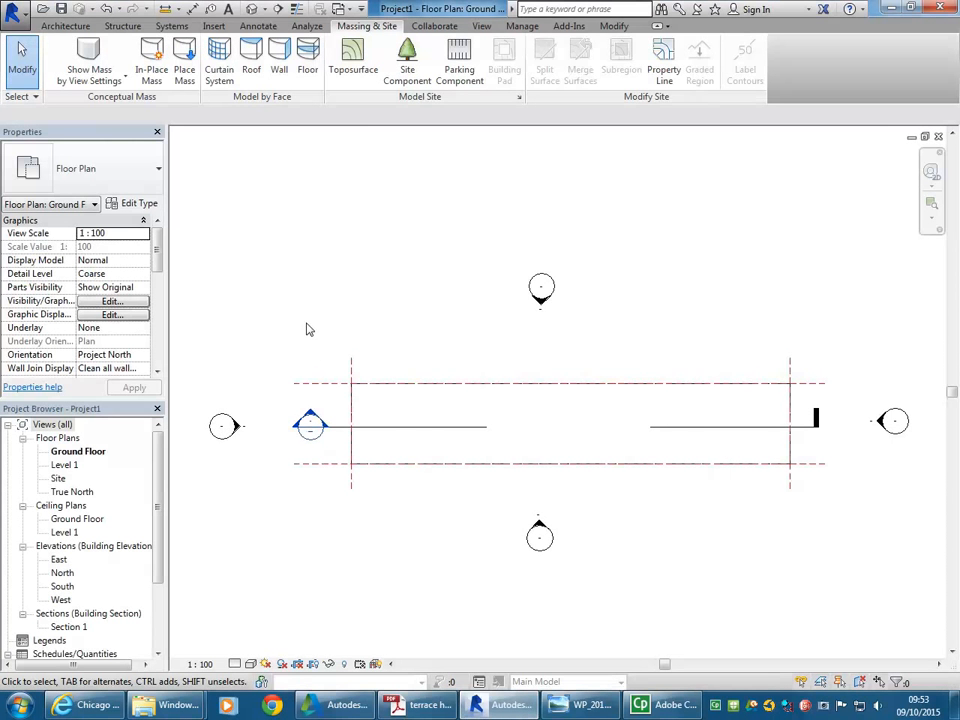
click(69, 455)
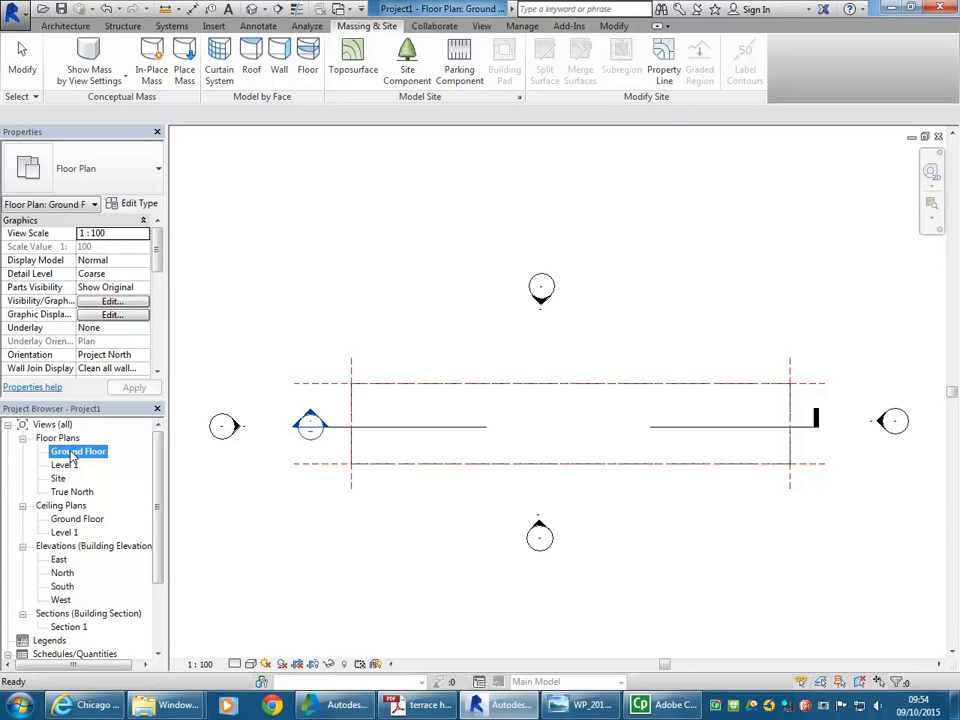
right_click(73, 457)
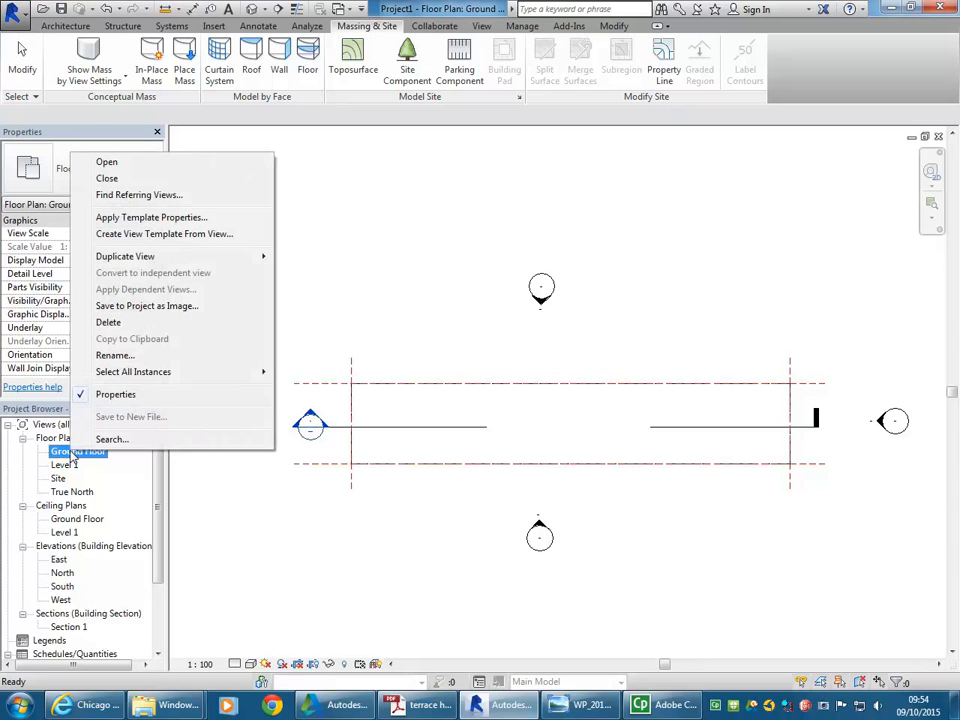
click(115, 357)
drag(333, 244, 372, 236)
key(BackSpace)
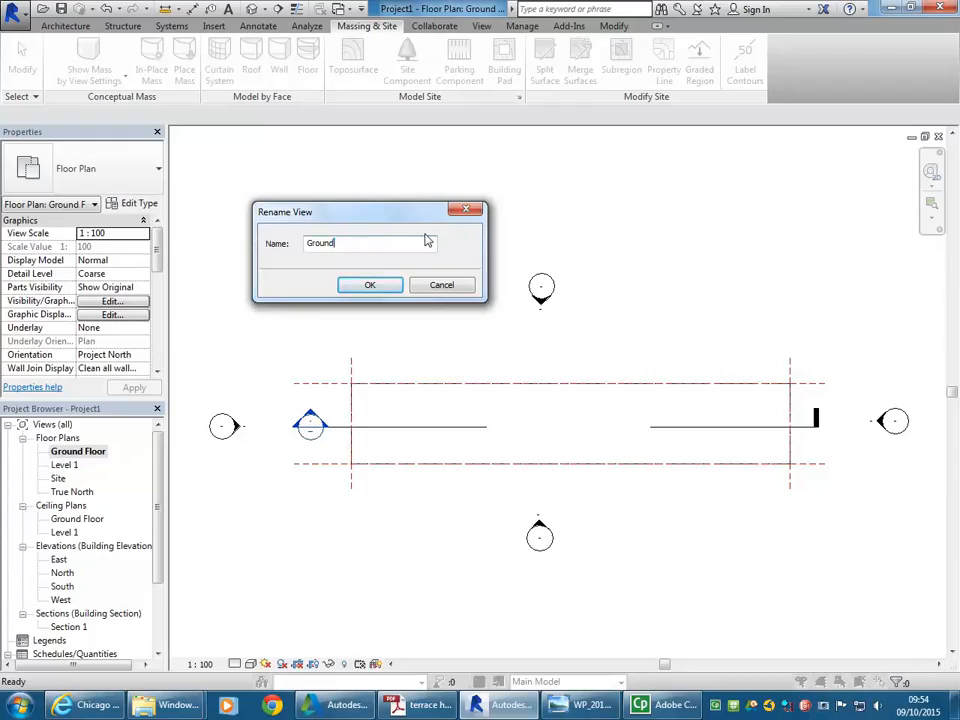
click(370, 286)
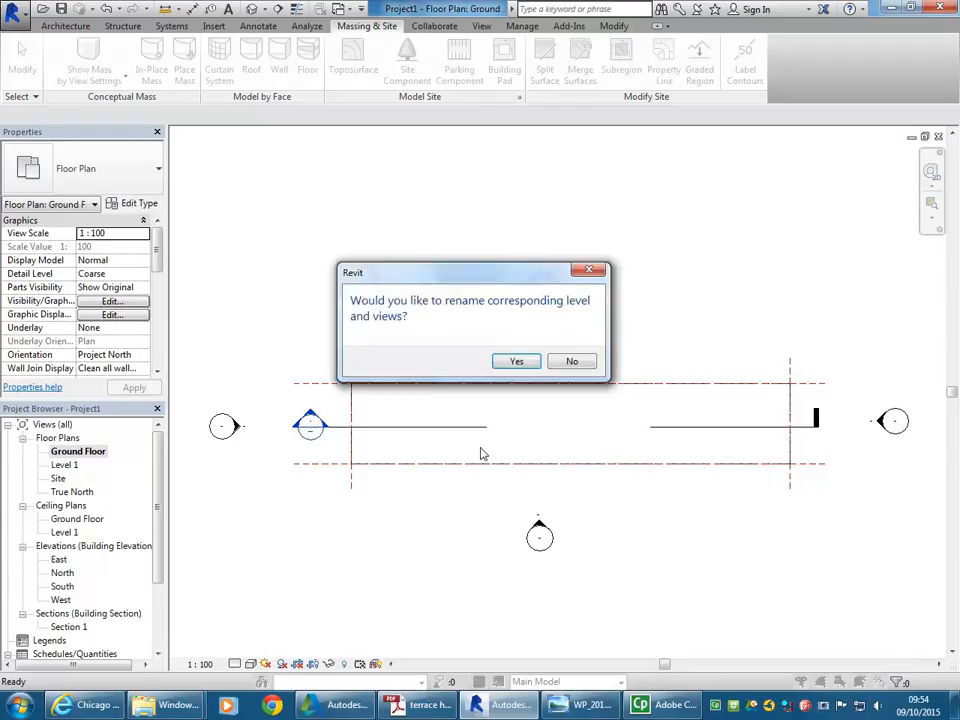
drag(461, 279, 318, 222)
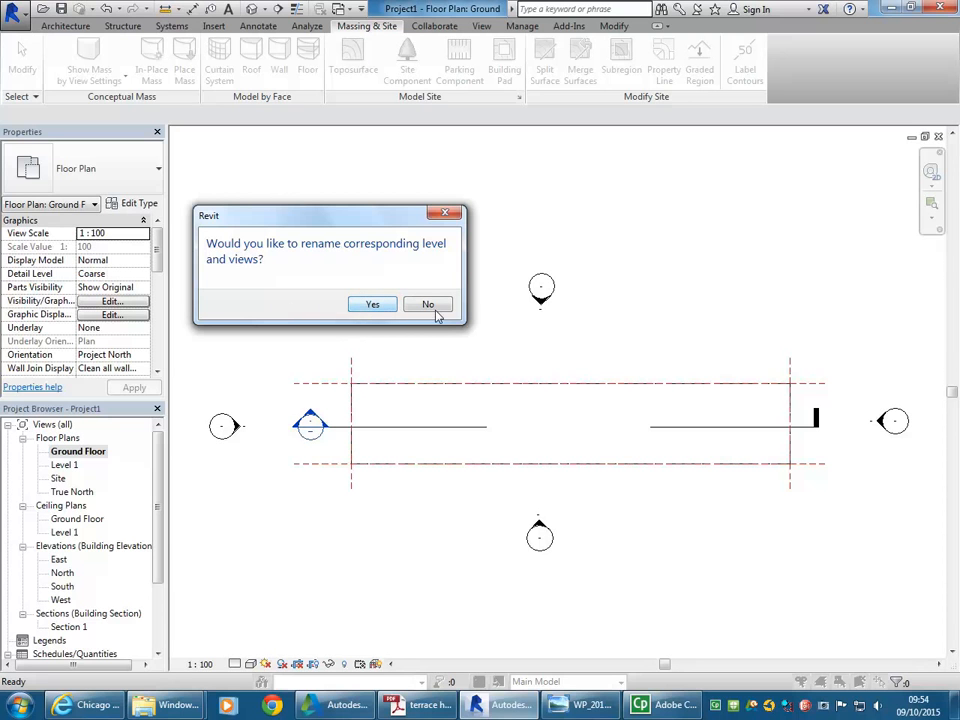
click(362, 305)
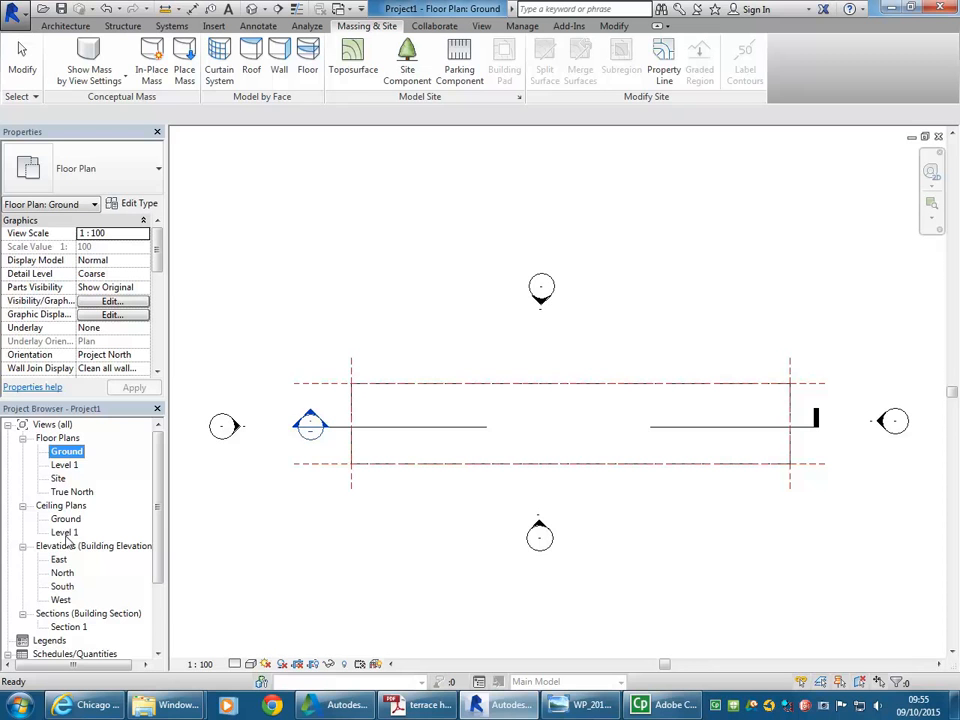
- Open the Section 1 view and compare its levels with the long section drawing in Acrobat
drag(156, 480, 156, 539)
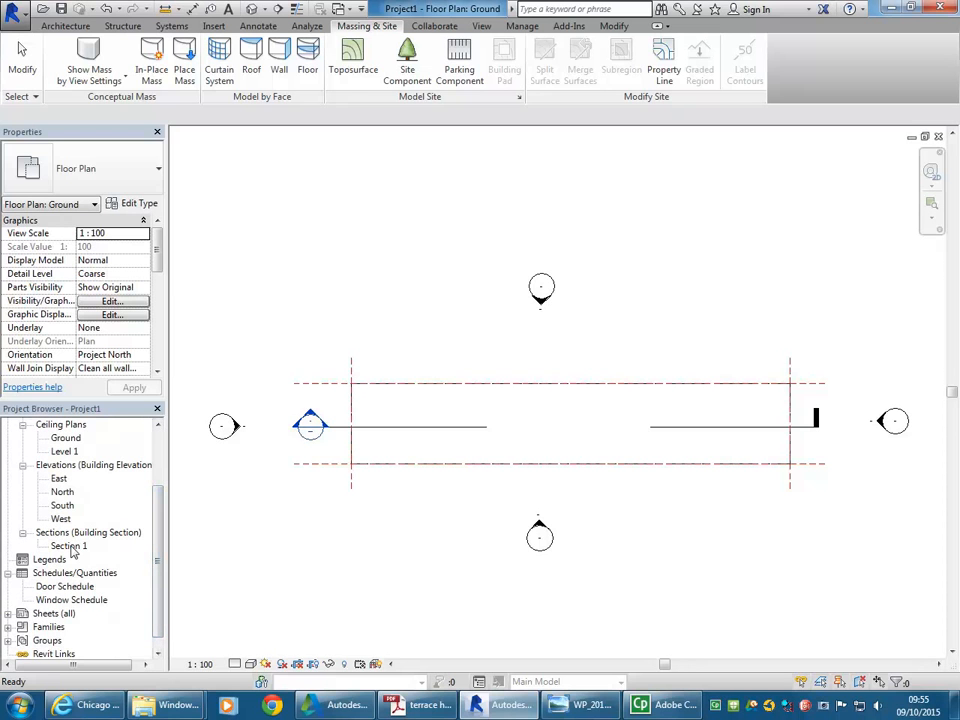
double_click(70, 547)
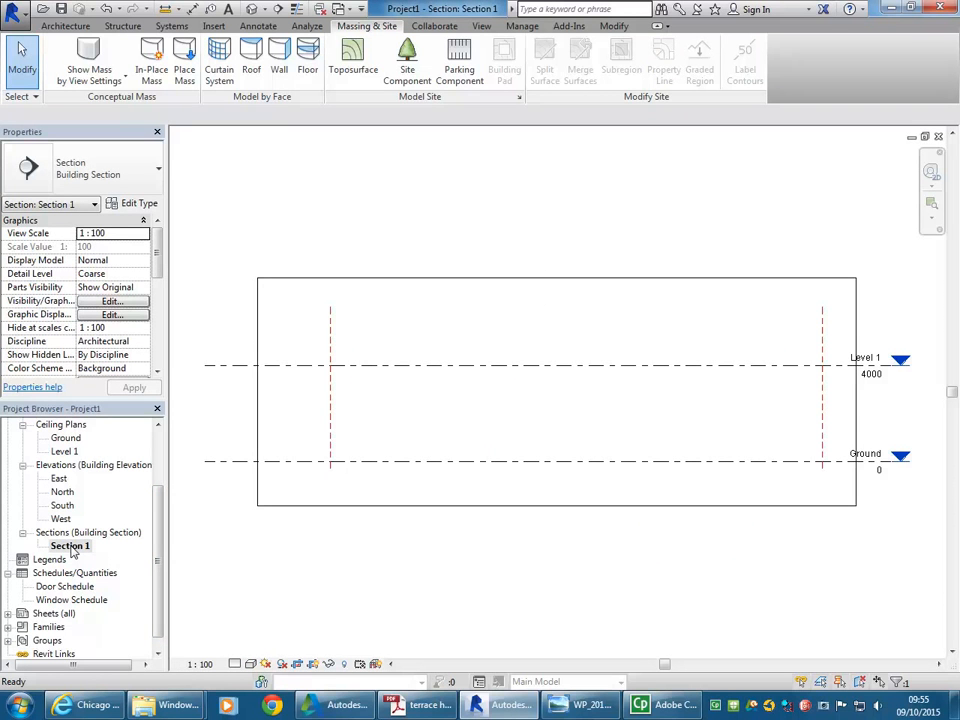
middle_drag(729, 493, 389, 483)
scroll(497, 400, up, 3)
scroll(542, 453, up, 1)
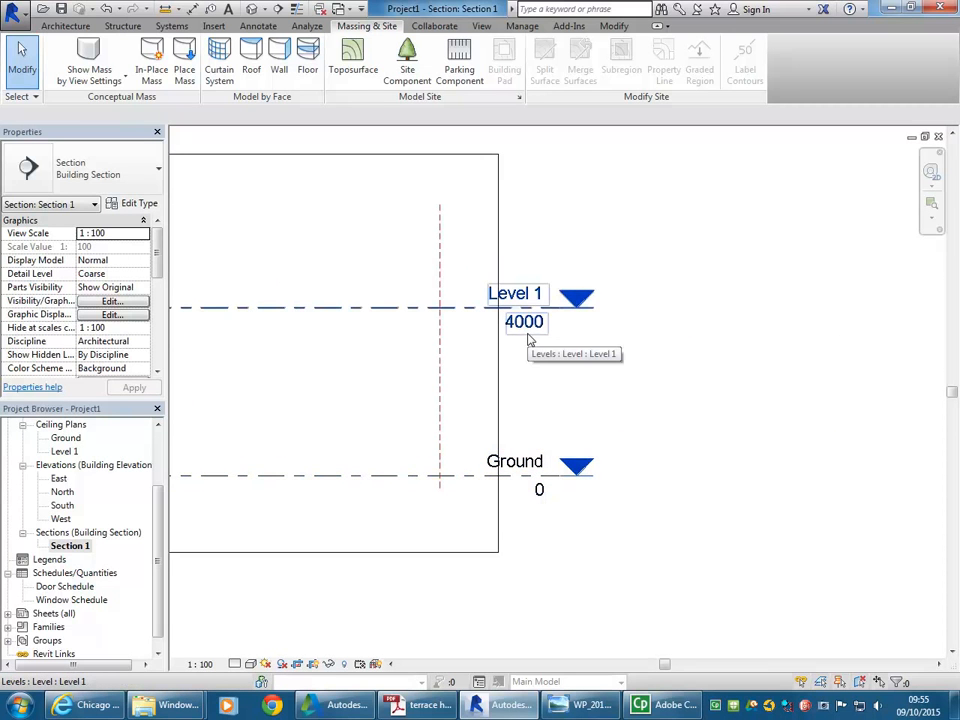
middle_drag(530, 340, 625, 405)
scroll(407, 424, down, 5)
mouse_move(593, 410)
middle_down()
mouse_move(604, 420)
mouse_move(579, 418)
middle_up()
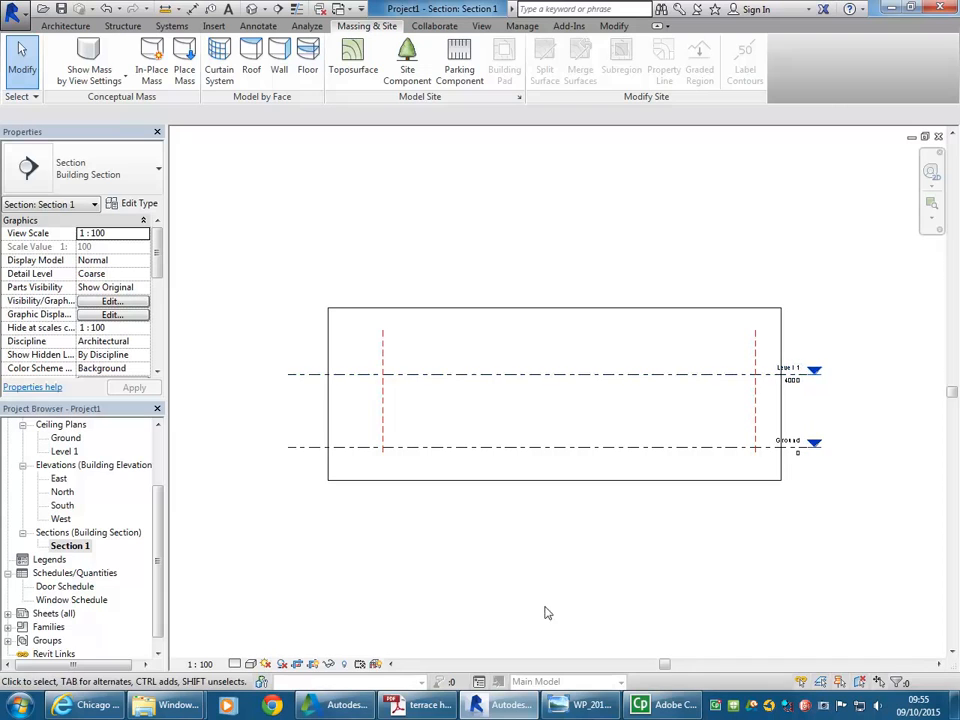
click(425, 705)
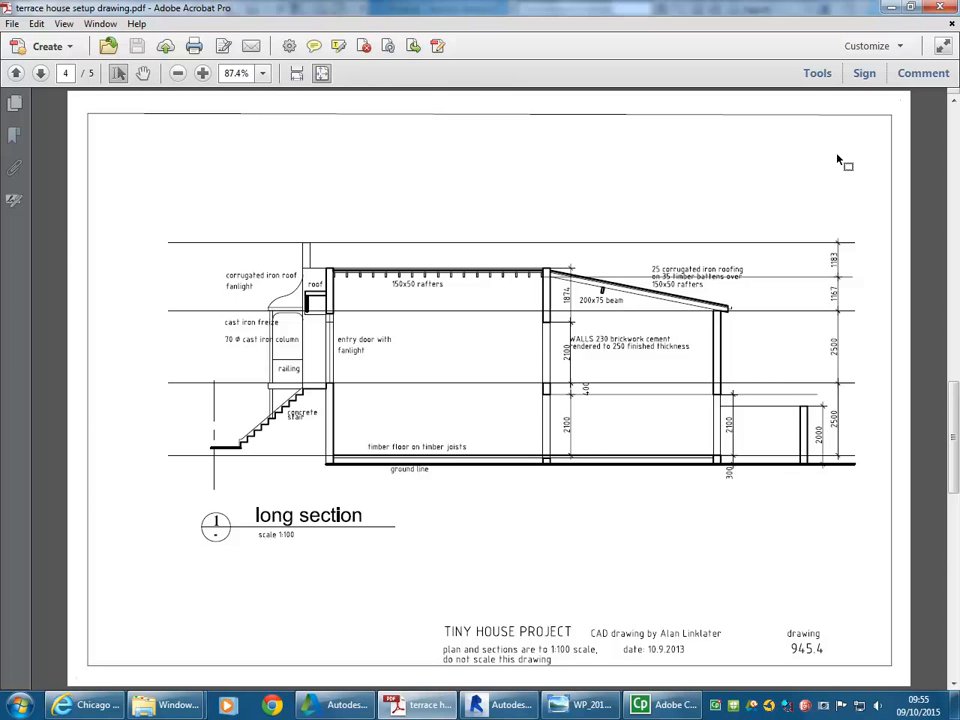
click(889, 7)
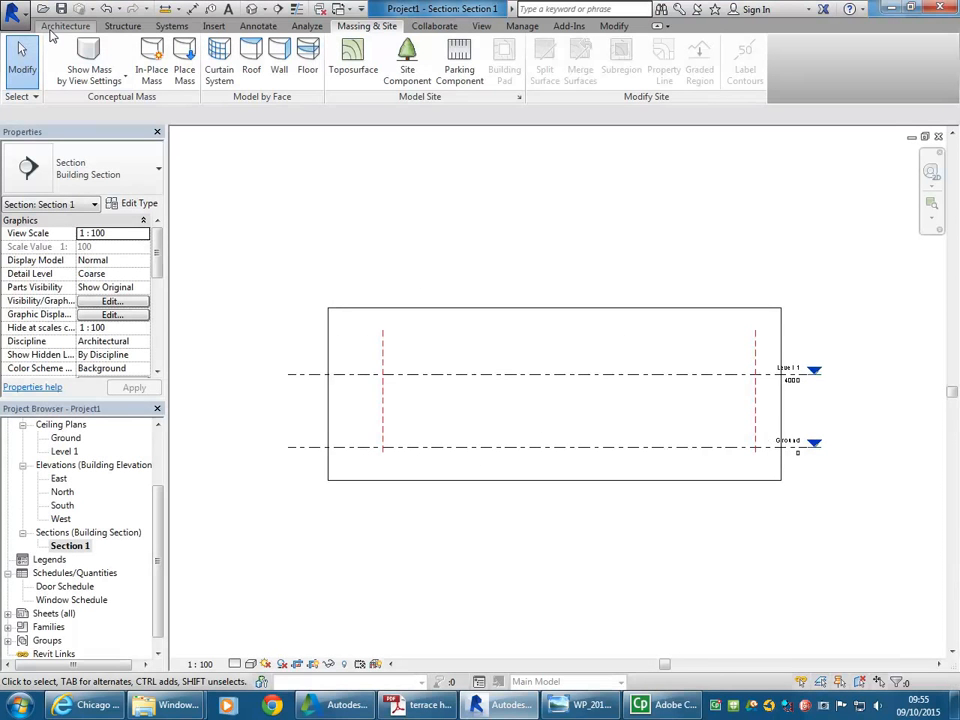
- Place a new level about 900 mm above the Ground level, with its ends aligned to the existing levels
click(66, 27)
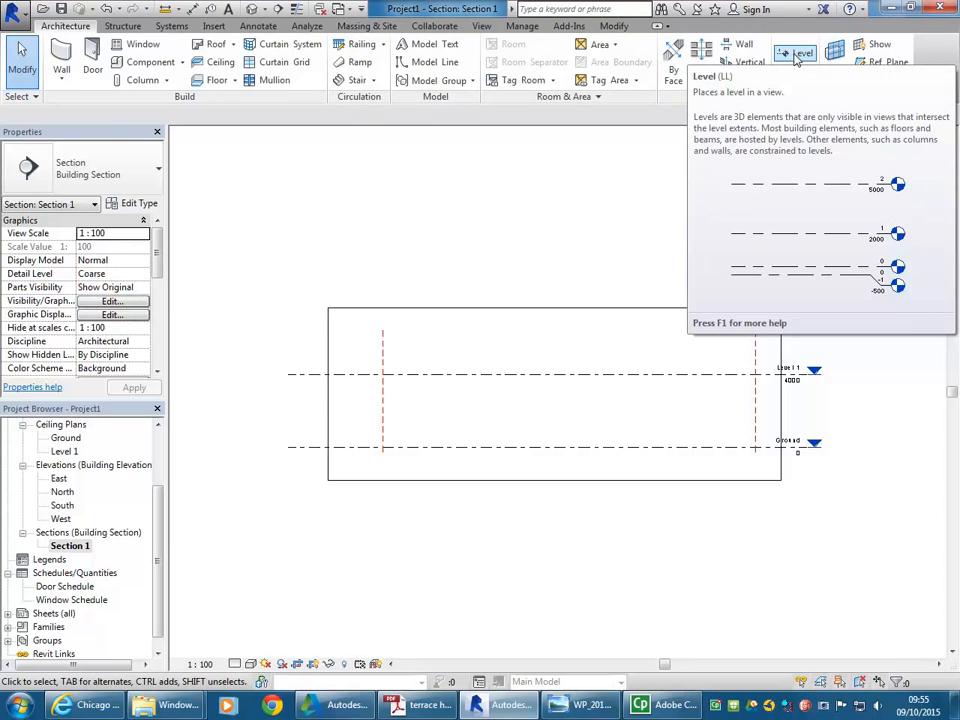
click(797, 56)
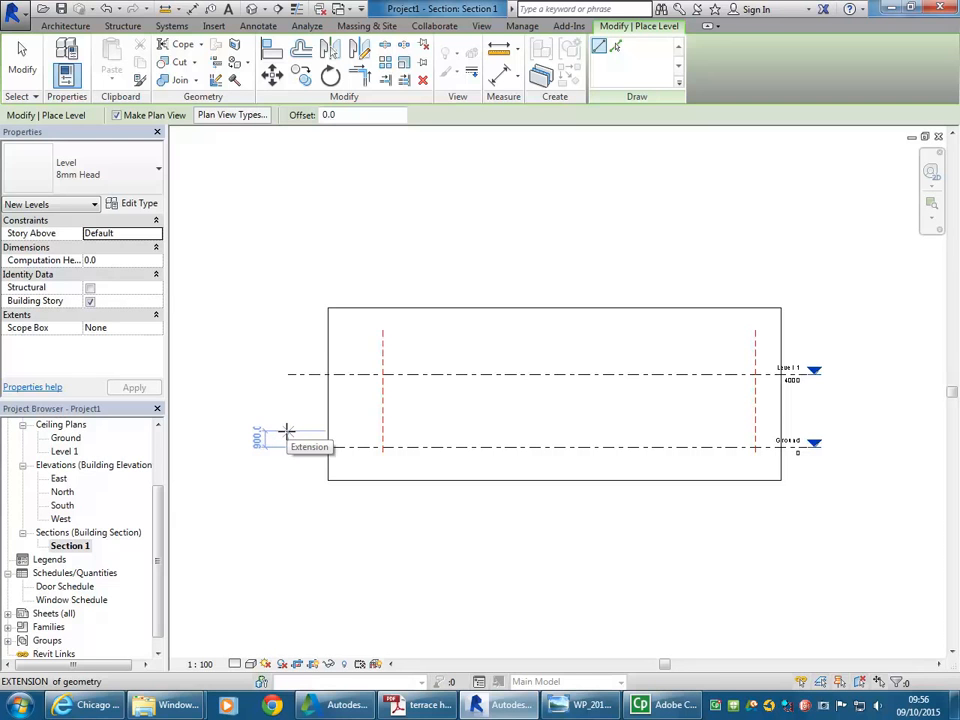
click(287, 431)
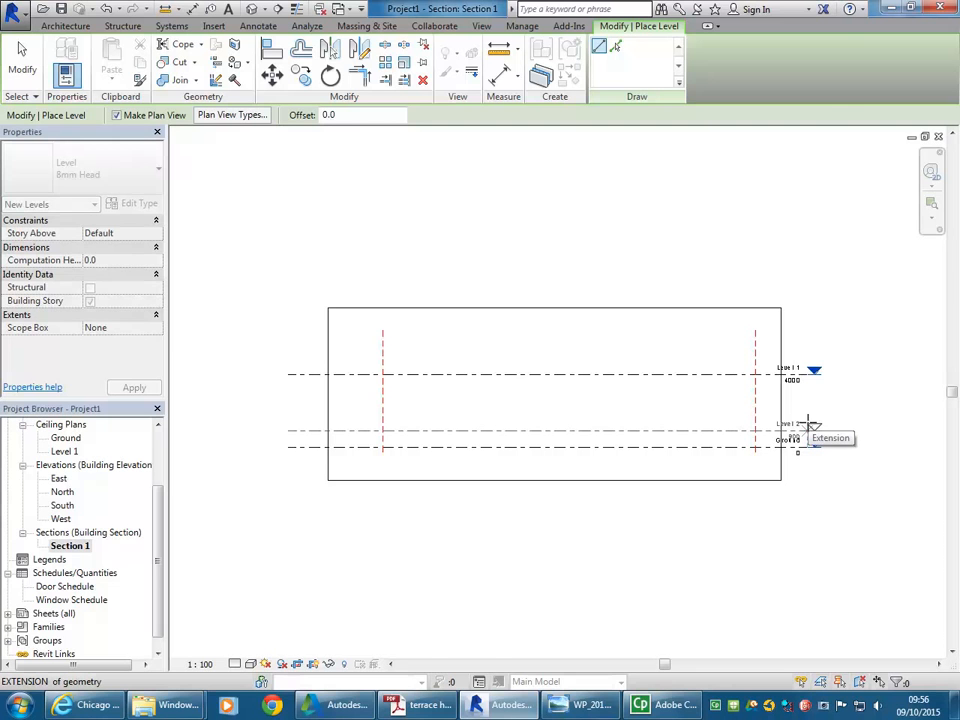
click(812, 429)
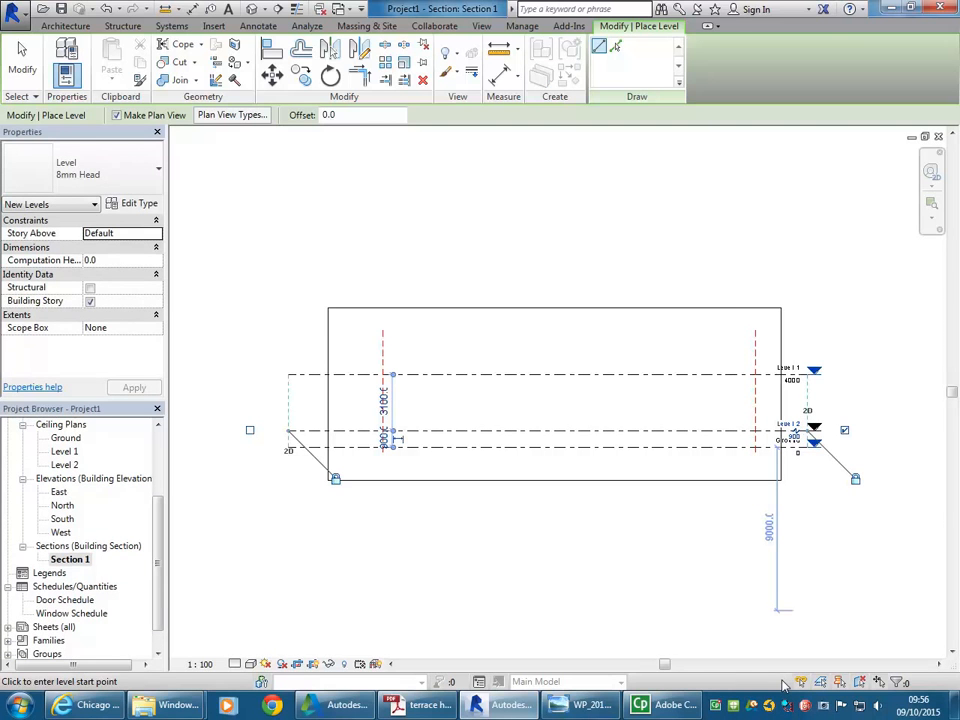
- Try to rename the newly placed level as Ground Floor while the Level tool is still active
scroll(816, 474, up, 5)
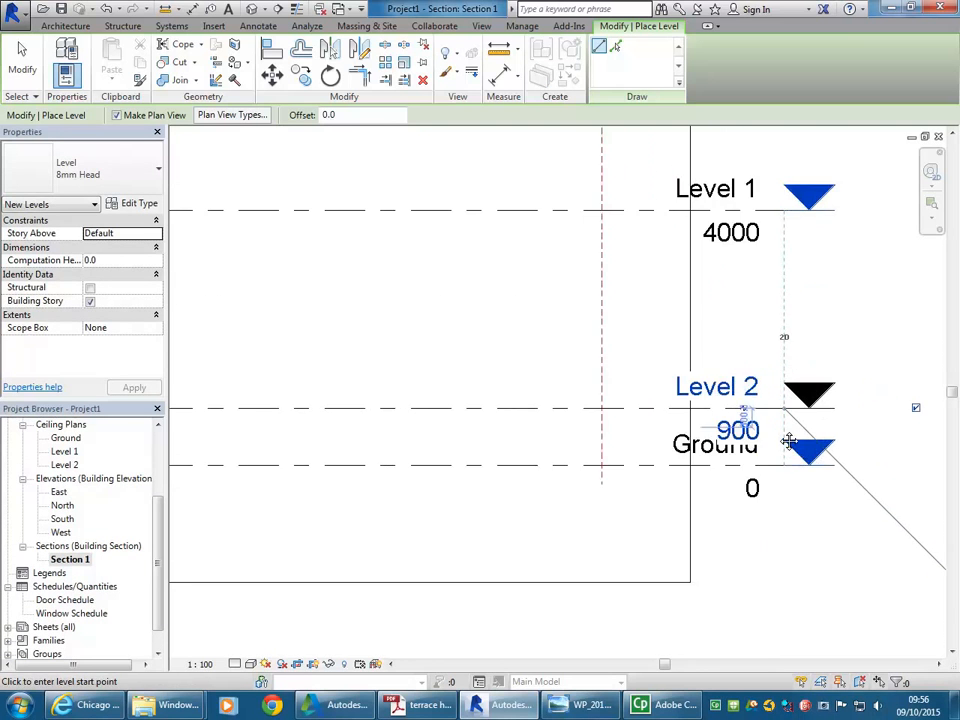
click(584, 386)
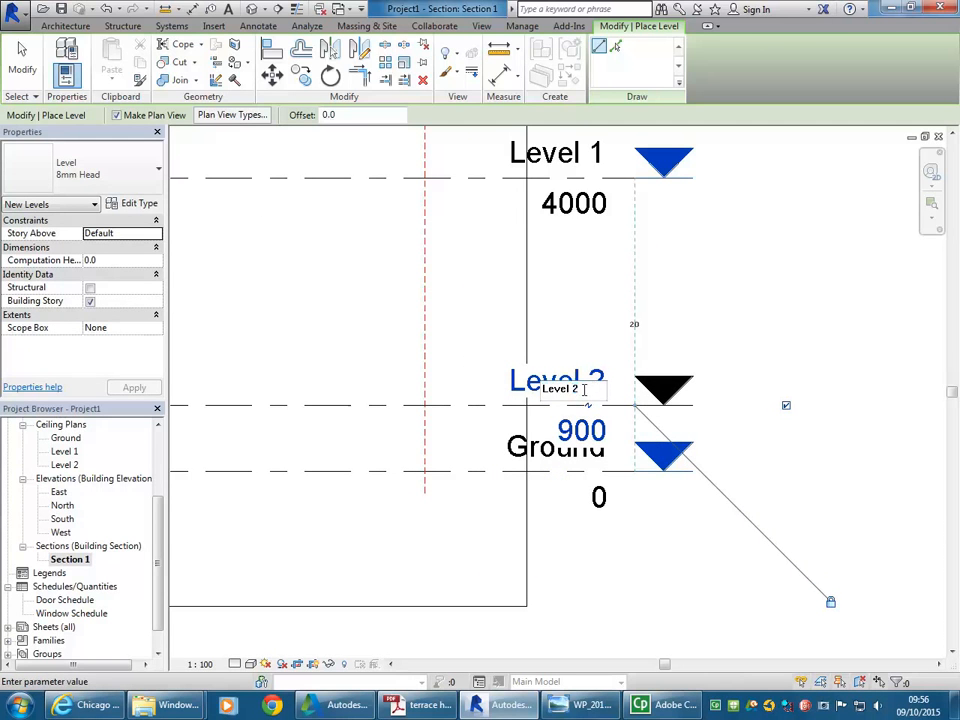
text(Ground Floor)
scroll(565, 450, down, 1)
middle_drag(567, 454, 574, 454)
middle_drag(597, 514, 643, 510)
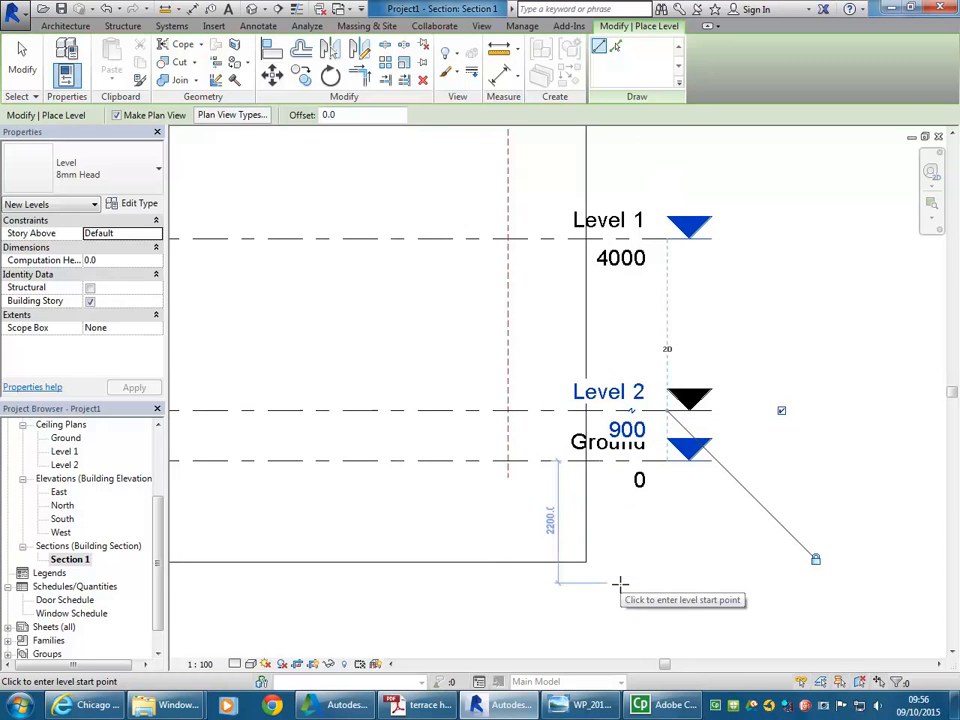
key(Escape)
key(Escape)
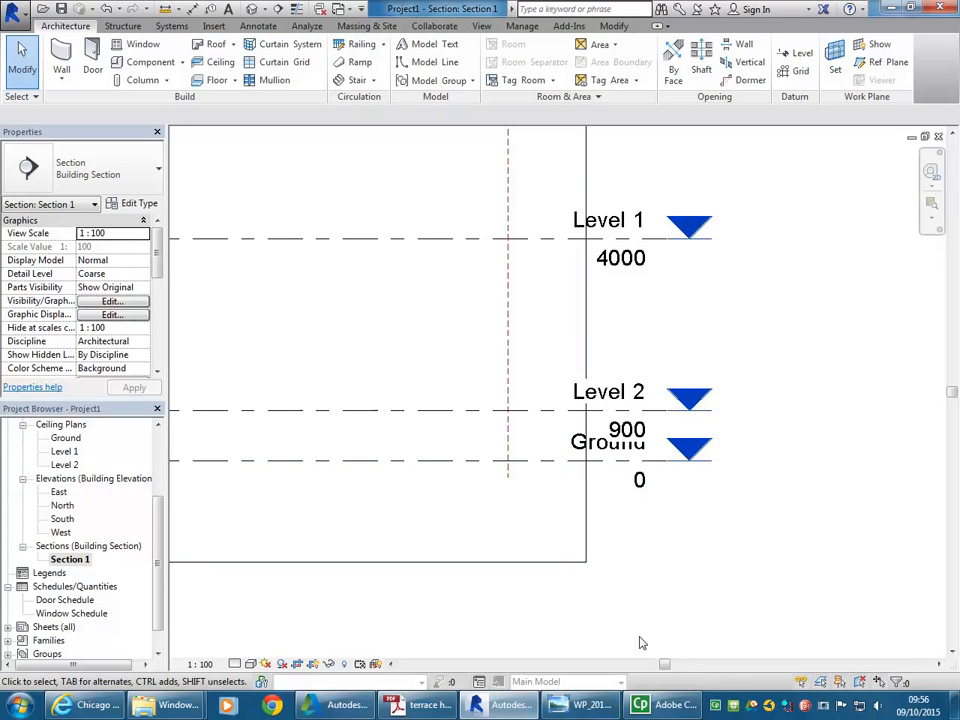
- Rename Level 2 as Ground Floor, also renaming its corresponding views
click(406, 419)
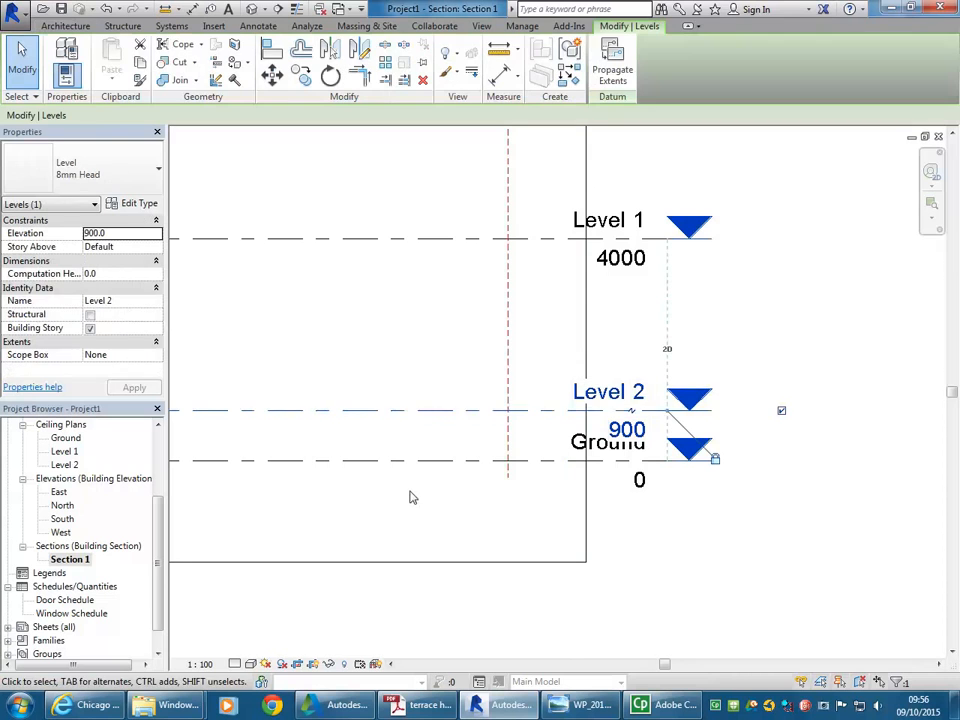
click(604, 397)
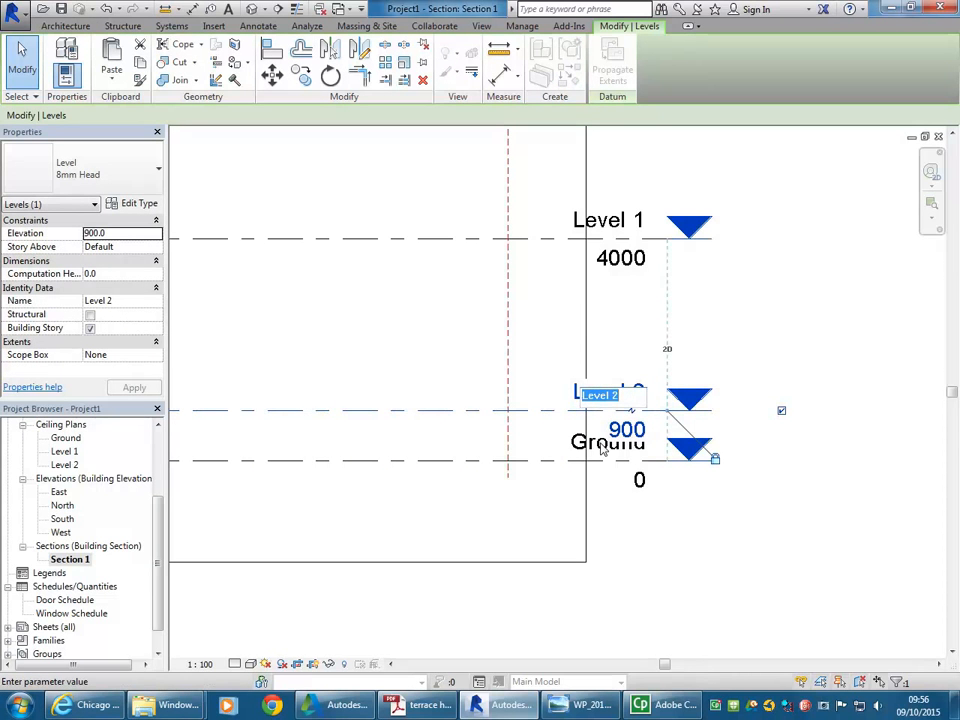
text(Ground Floor)
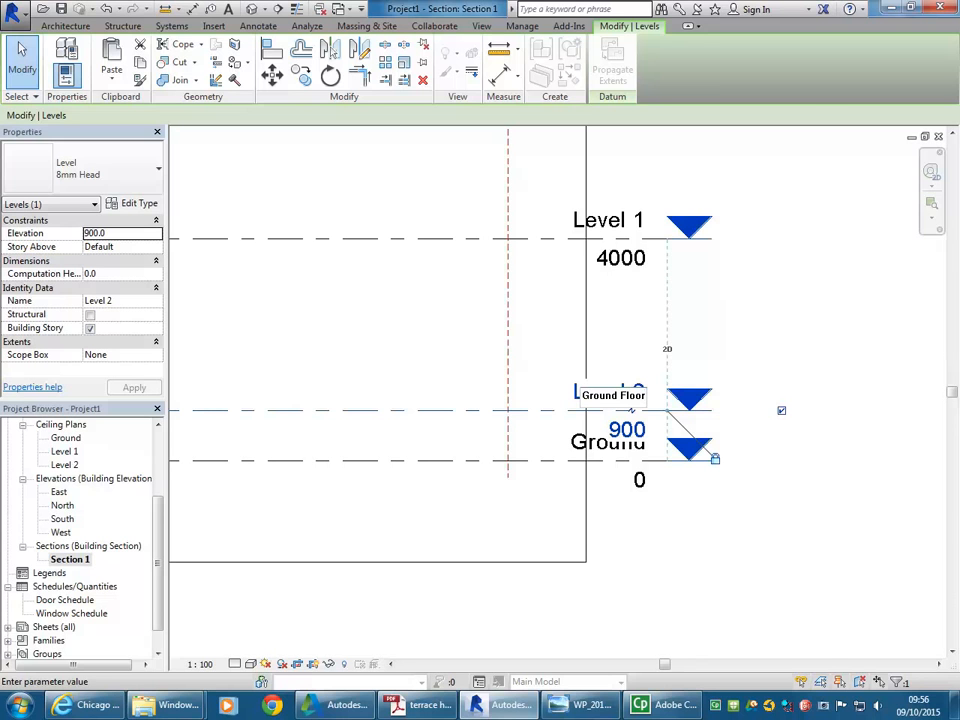
key(Return)
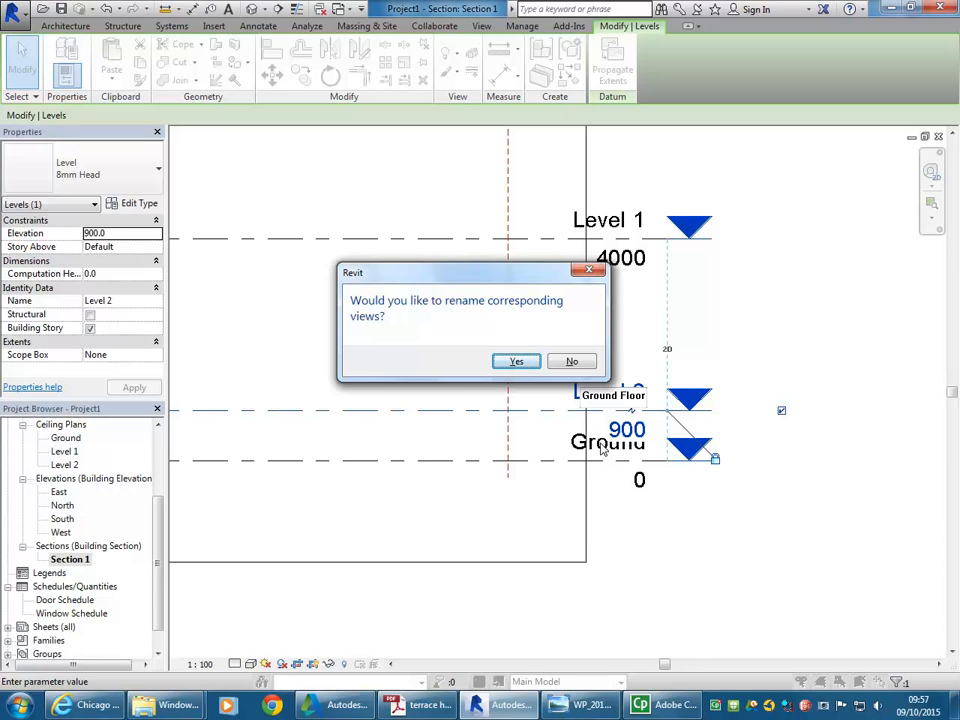
click(514, 363)
drag(161, 559, 159, 490)
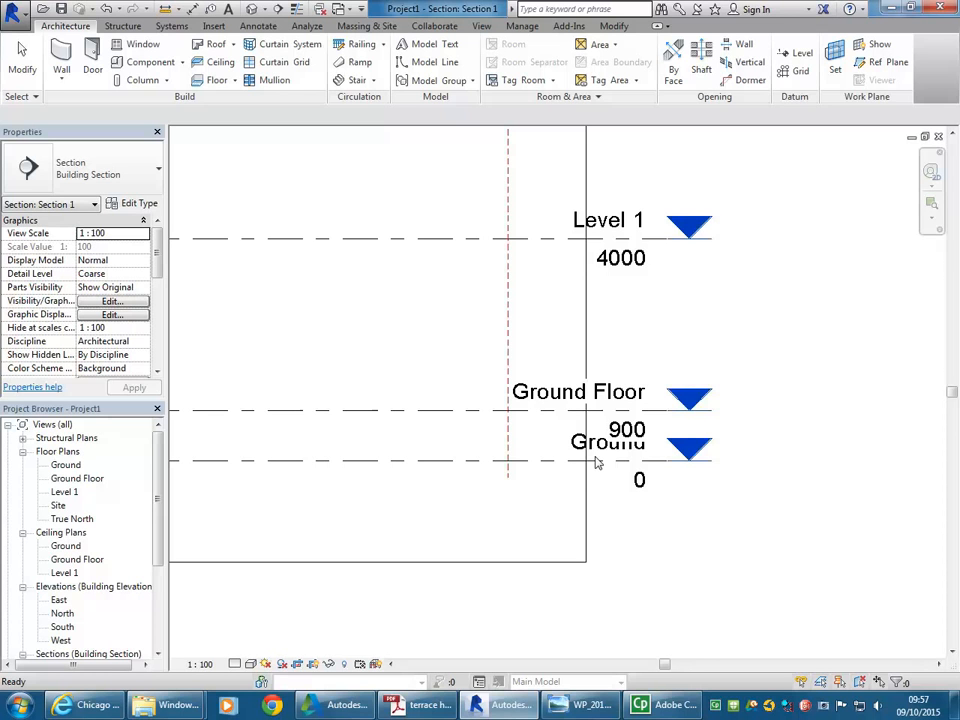
- Set the elevation of the Ground Floor level to 300 mm
click(431, 409)
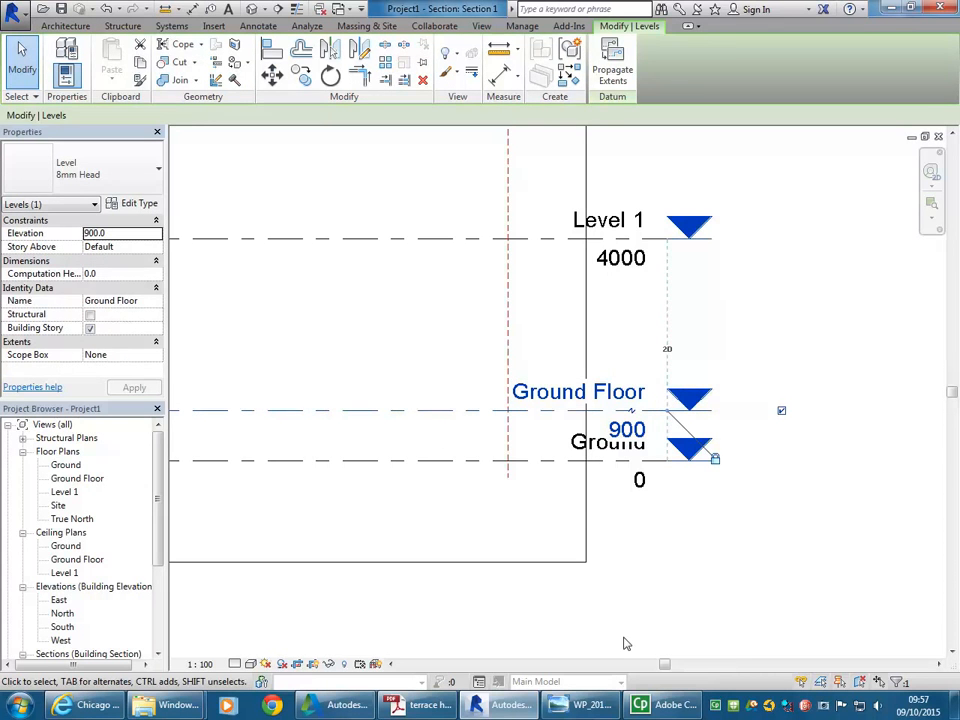
click(397, 392)
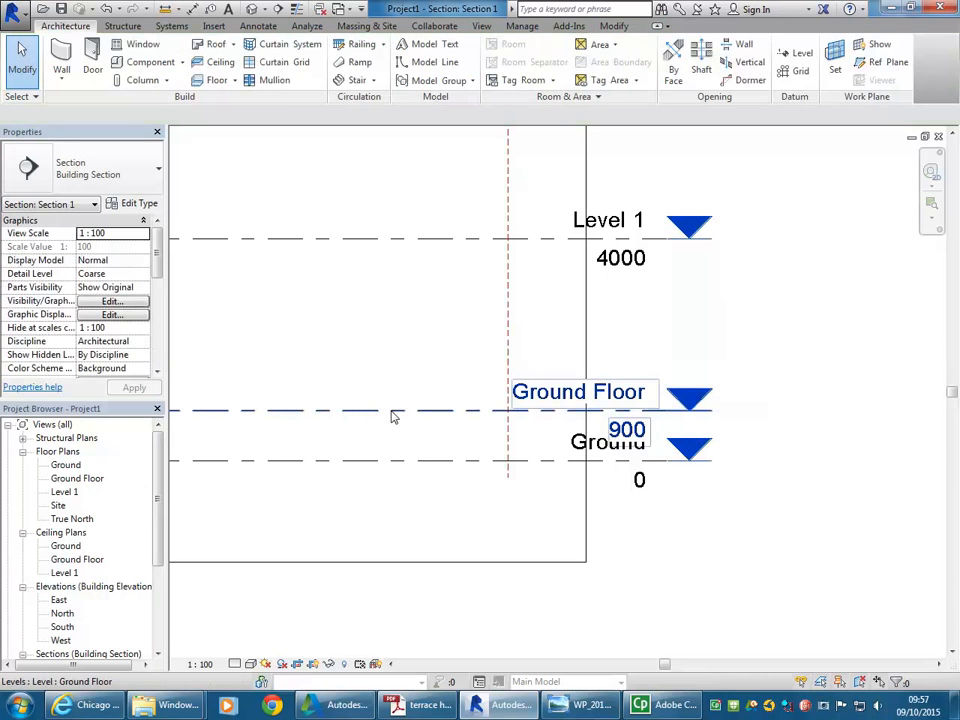
click(392, 411)
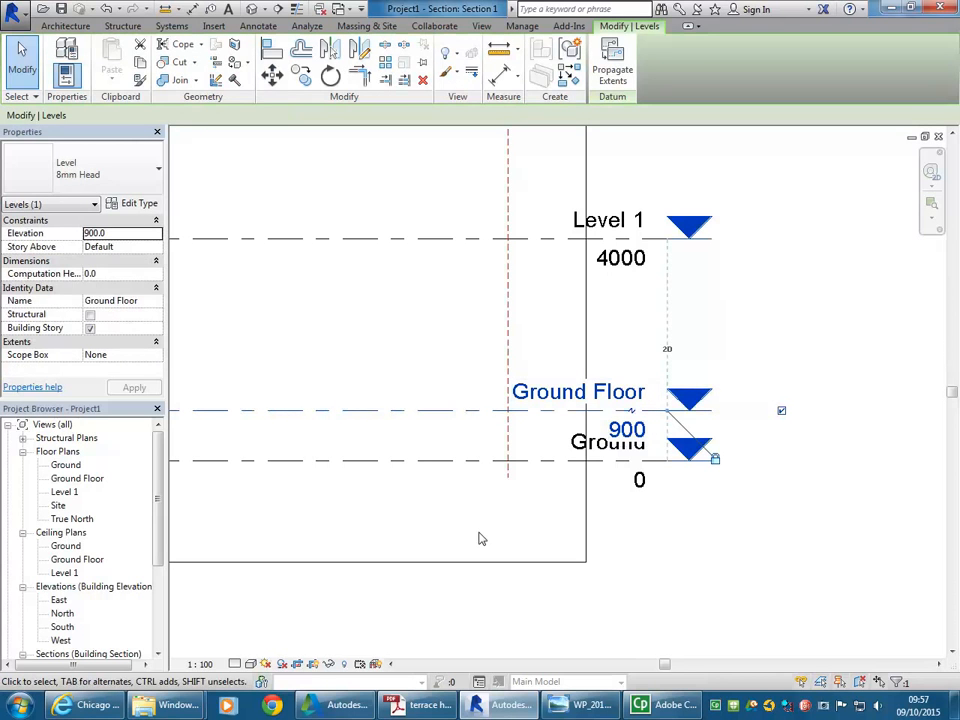
click(626, 430)
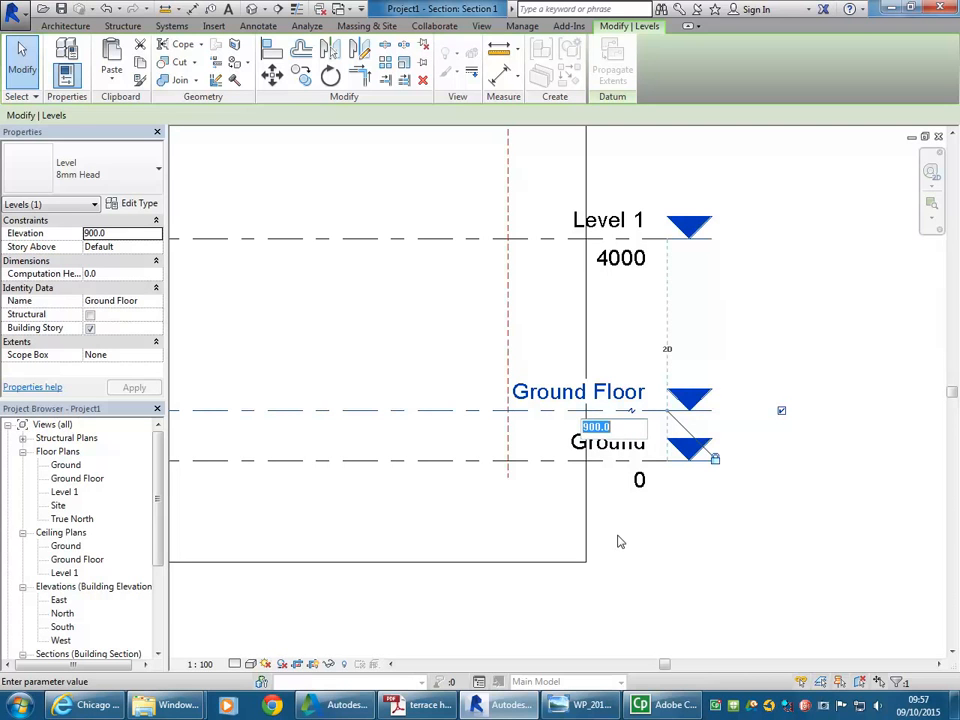
text(300)
key(Return)
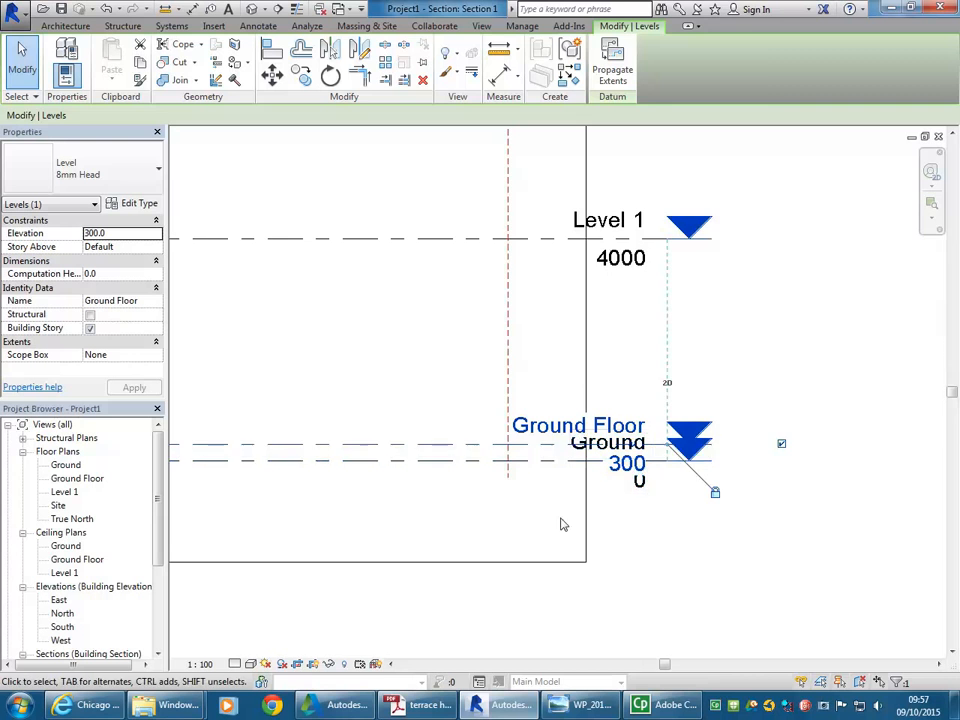
- Add an elbow to the Ground level line and lower its head clear of the Ground Floor label
scroll(544, 495, up, 2)
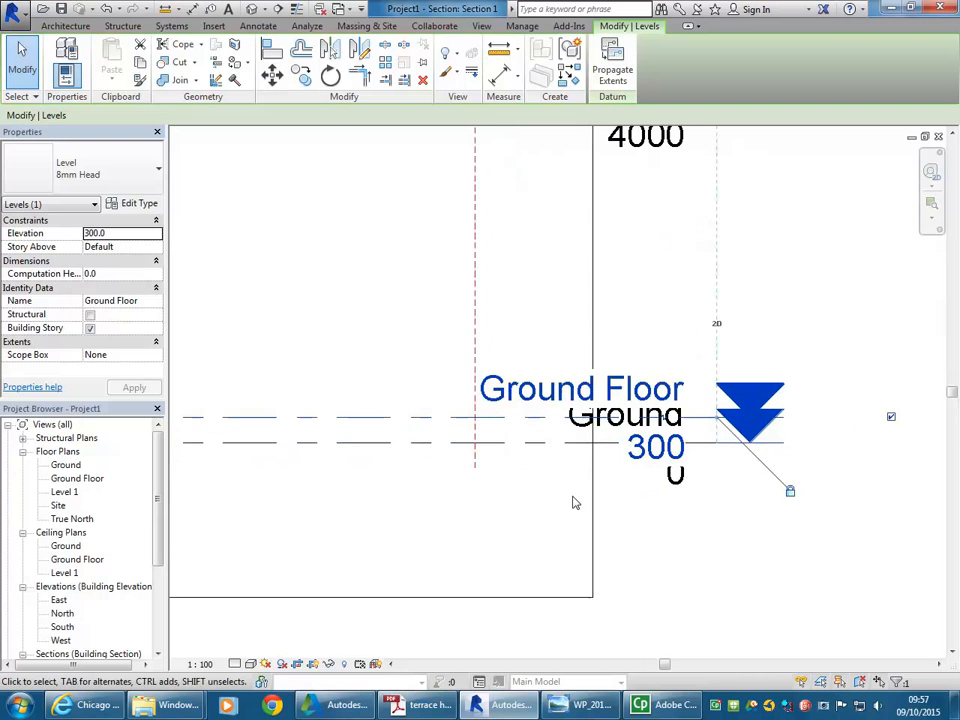
click(513, 447)
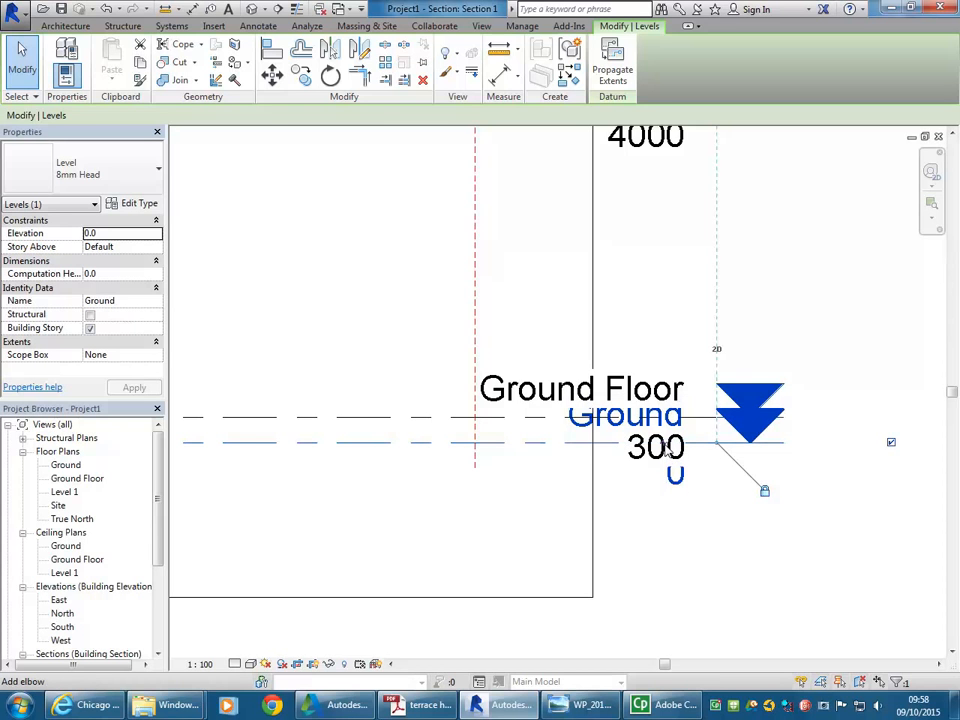
click(667, 451)
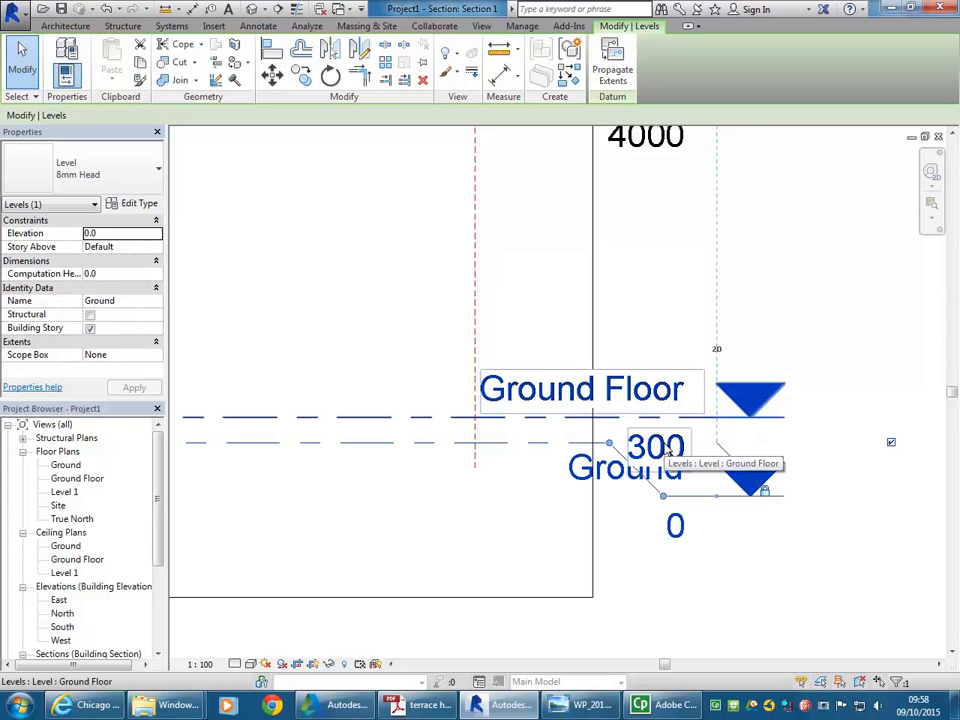
scroll(618, 597, down, 1)
middle_drag(620, 585, 612, 521)
drag(647, 449, 647, 468)
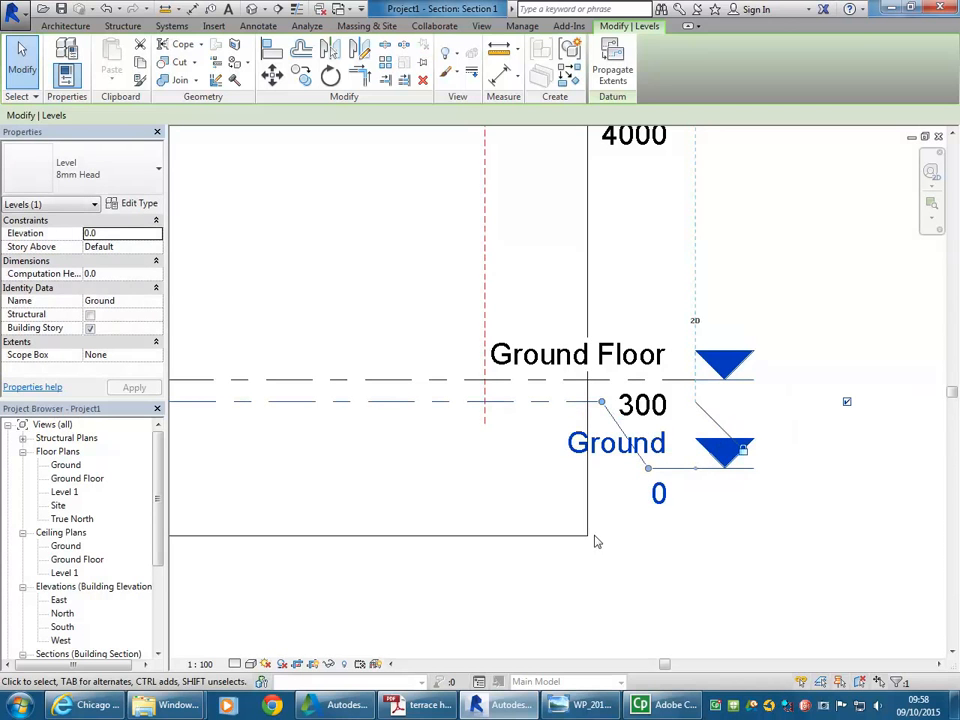
- Undo the elbow on the Ground level line together with its grip adjustments
drag(603, 401, 524, 403)
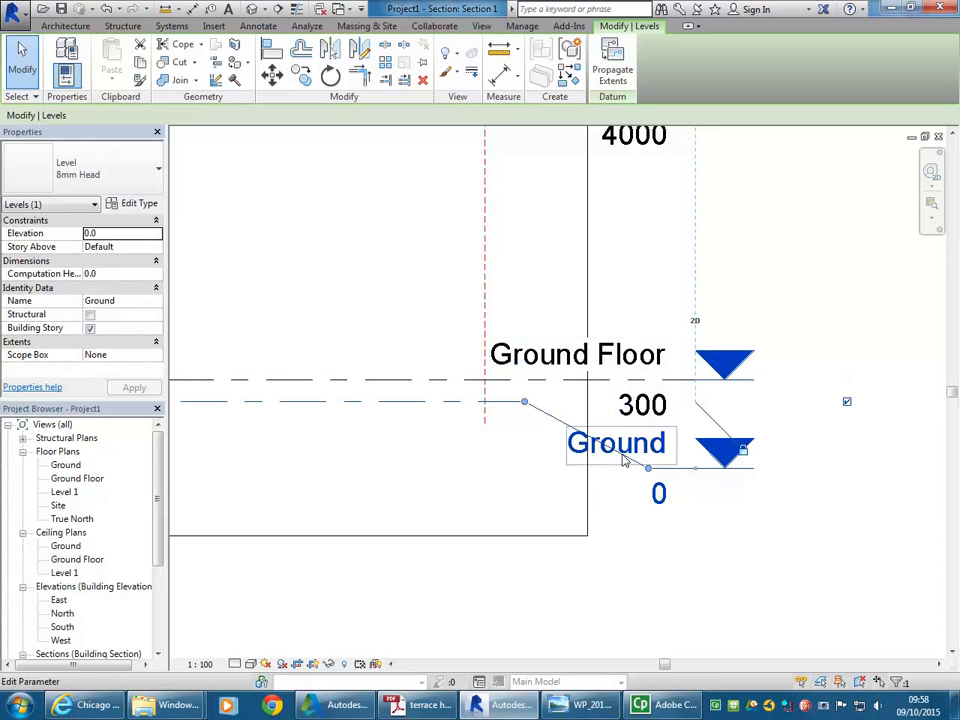
click(105, 10)
click(105, 10)
click(105, 10)
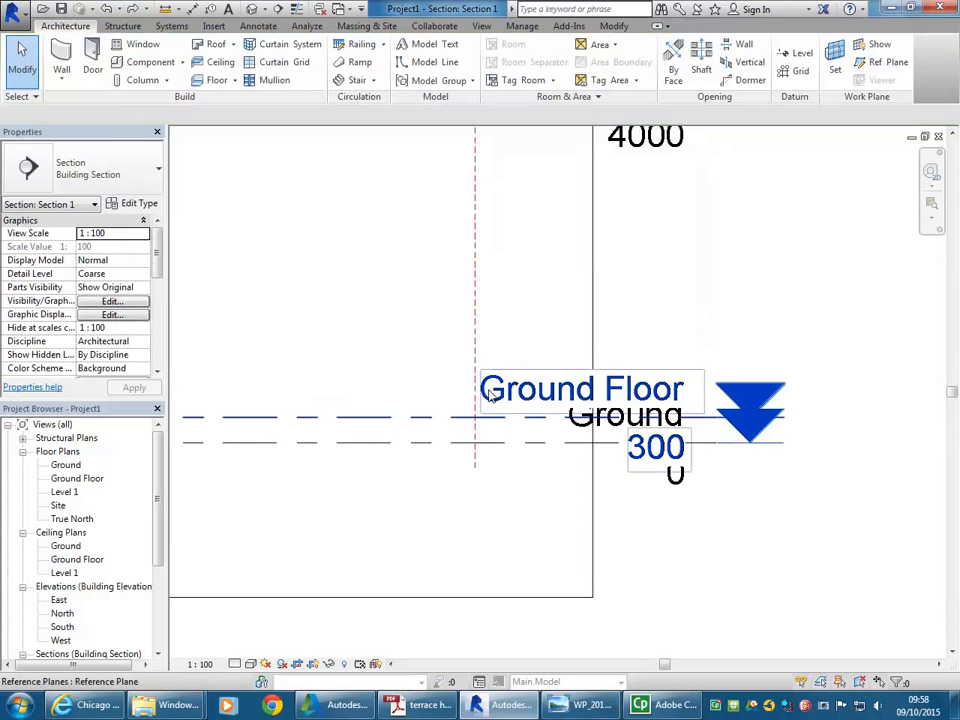
- Add a fresh elbow to the Ground level line and reposition its grips so the head and label clear the Ground Floor elevation text
click(531, 443)
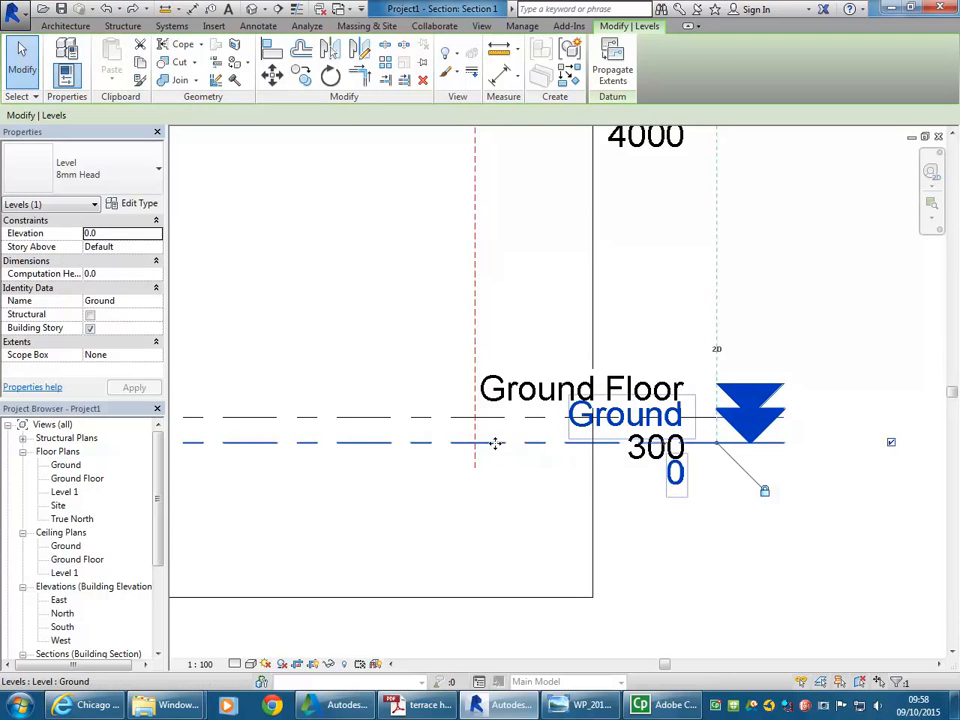
click(668, 452)
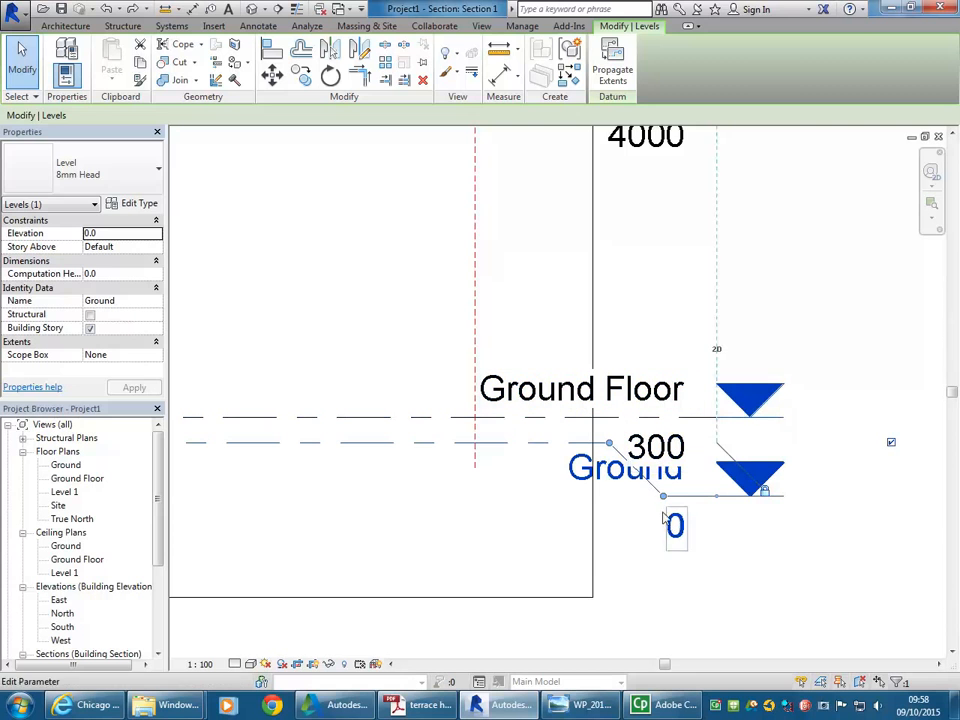
drag(664, 497, 658, 509)
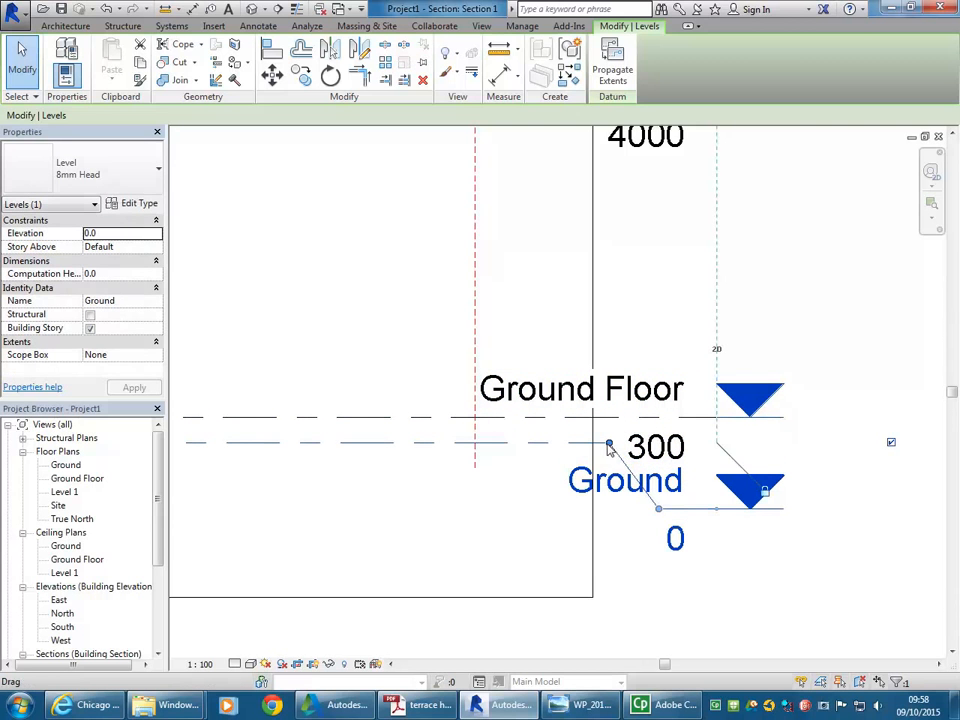
drag(610, 445, 531, 454)
drag(658, 511, 569, 510)
mouse_move(531, 443)
mouse_down()
mouse_move(543, 444)
mouse_move(519, 444)
mouse_move(531, 446)
mouse_up()
mouse_move(570, 506)
mouse_down()
mouse_move(563, 495)
mouse_move(563, 517)
mouse_up()
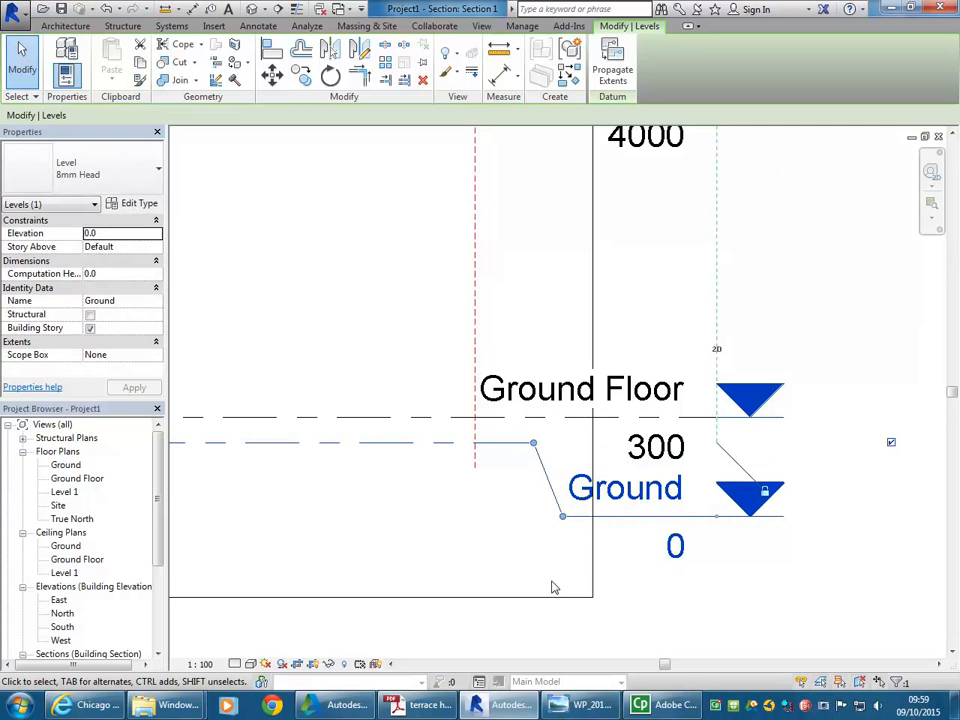
drag(535, 443, 522, 443)
click(523, 506)
scroll(509, 496, down, 3)
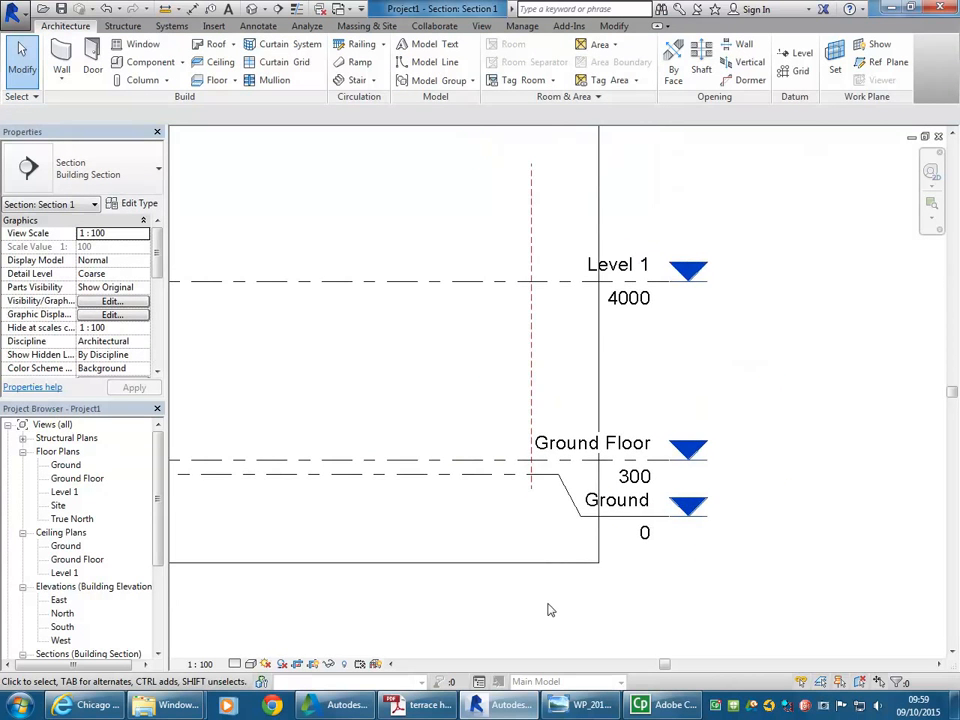
- Switch to the terrace house PDF in Acrobat, examine the storey heights in the long section, and return to Revit
scroll(699, 553, down, 2)
middle_drag(692, 548, 628, 561)
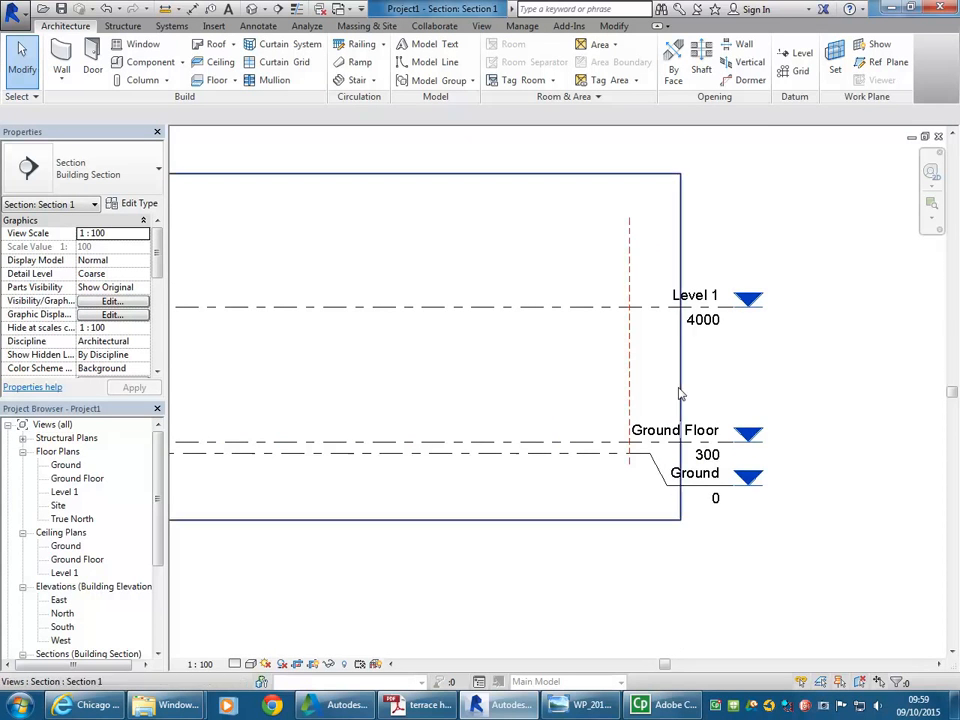
middle_drag(650, 363, 647, 424)
scroll(585, 406, down, 2)
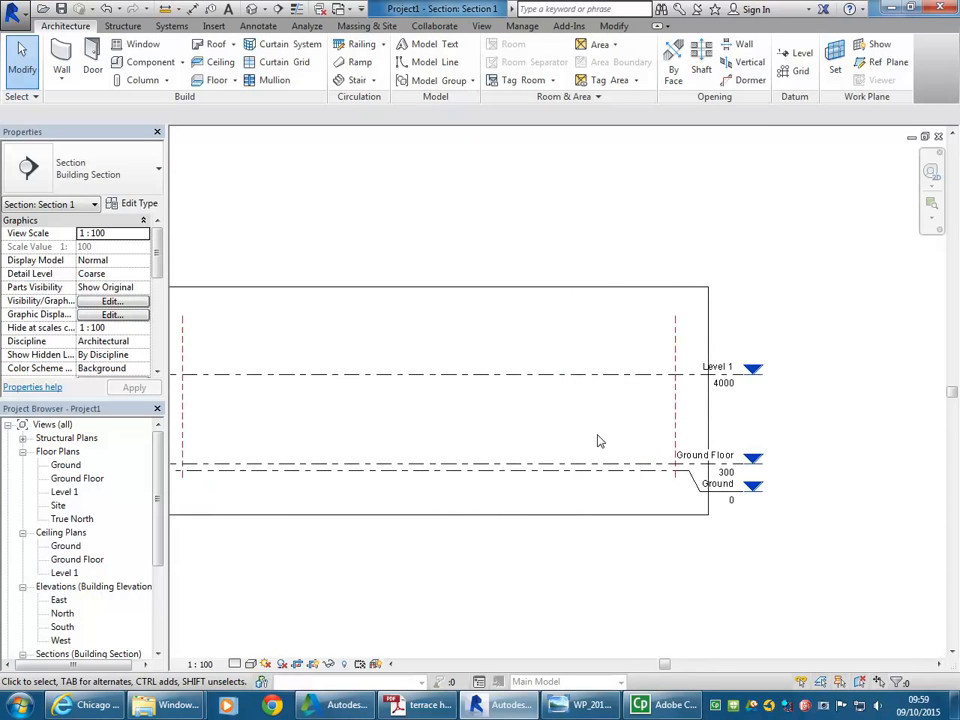
click(420, 706)
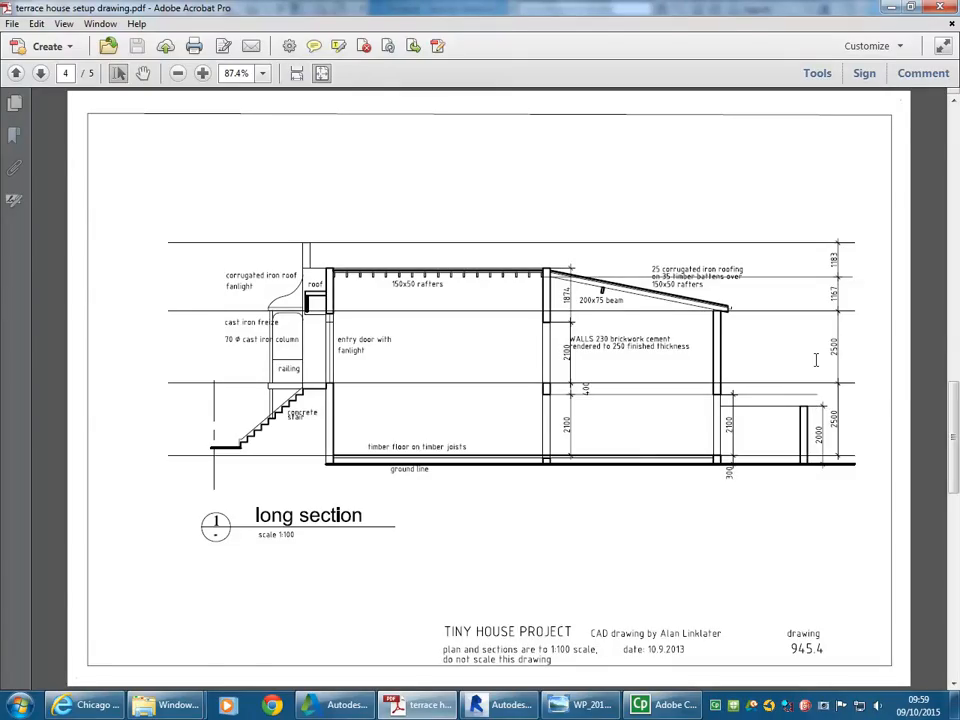
click(891, 7)
scroll(508, 375, up, 4)
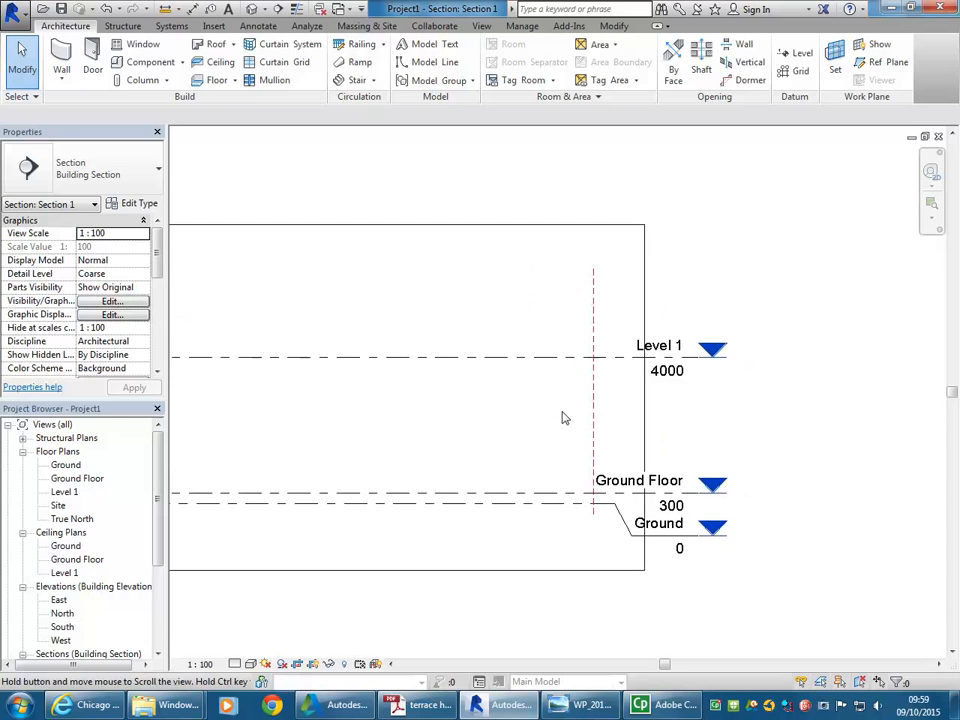
- Set the elevation of Level 1 to 2500 mm
click(503, 345)
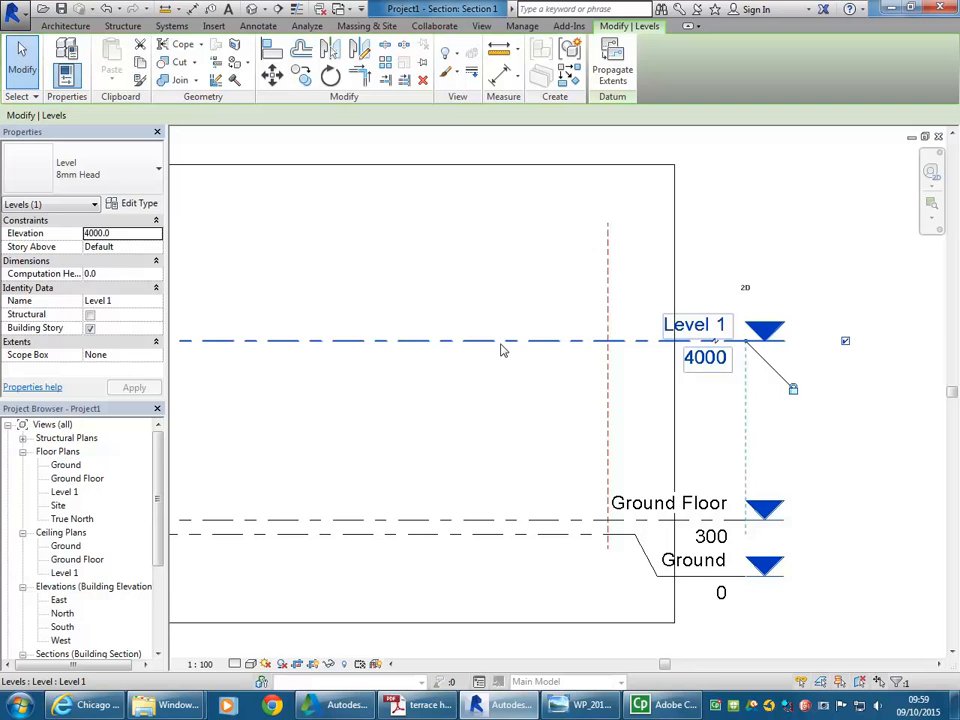
click(704, 356)
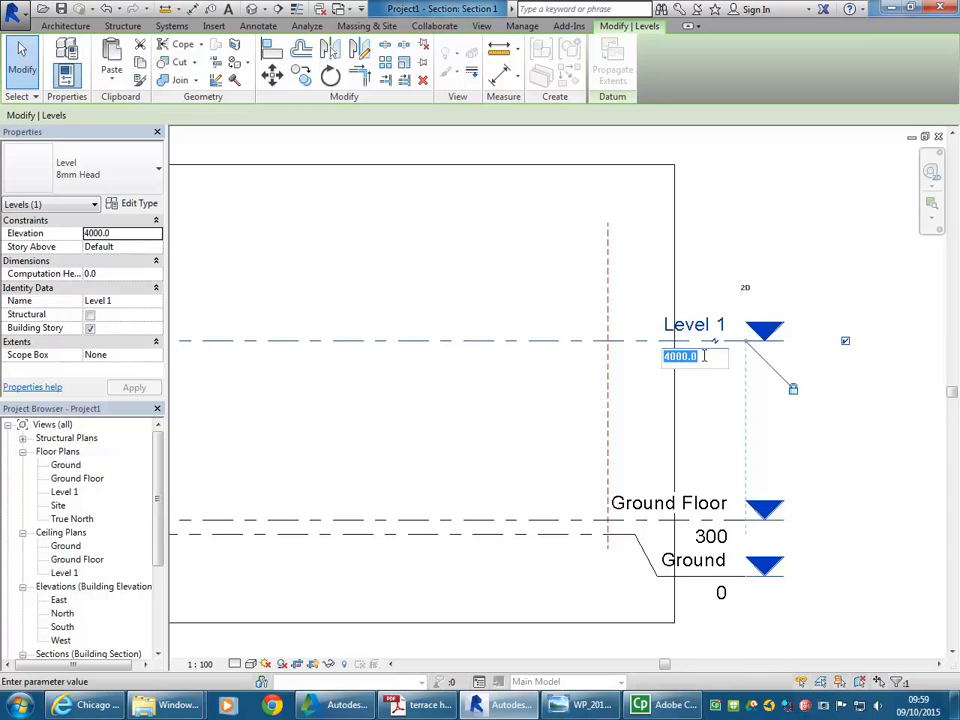
text(2500)
key(Return)
click(540, 334)
scroll(559, 343, down, 5)
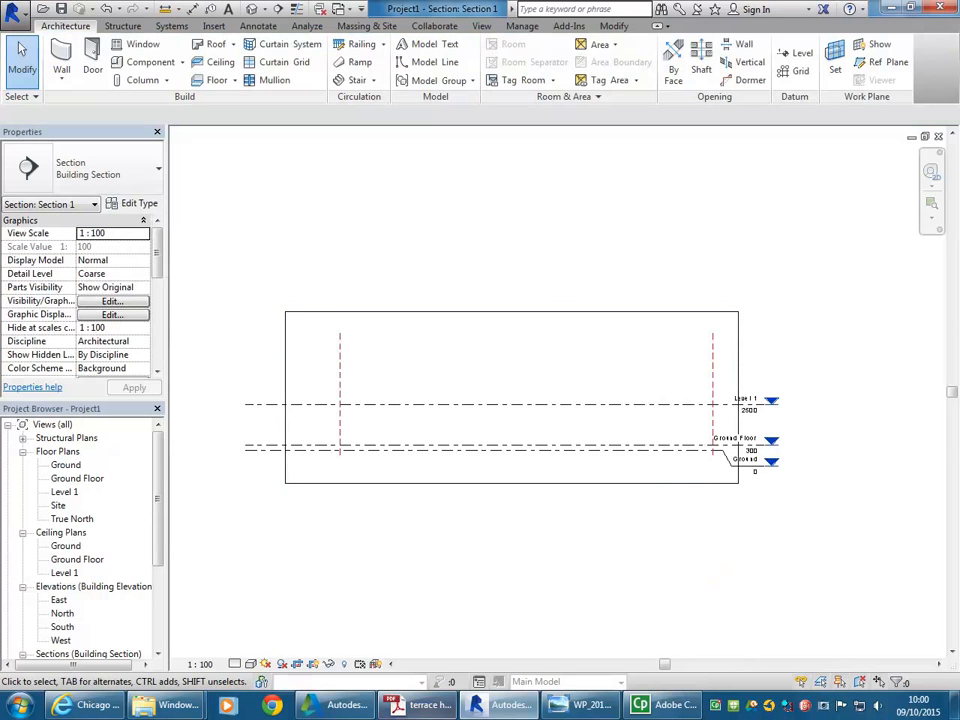
- Check the upper levels in the PDF long section and draw a new level above Level 1 at about 4700 mm, aligned with the existing level ends
click(427, 704)
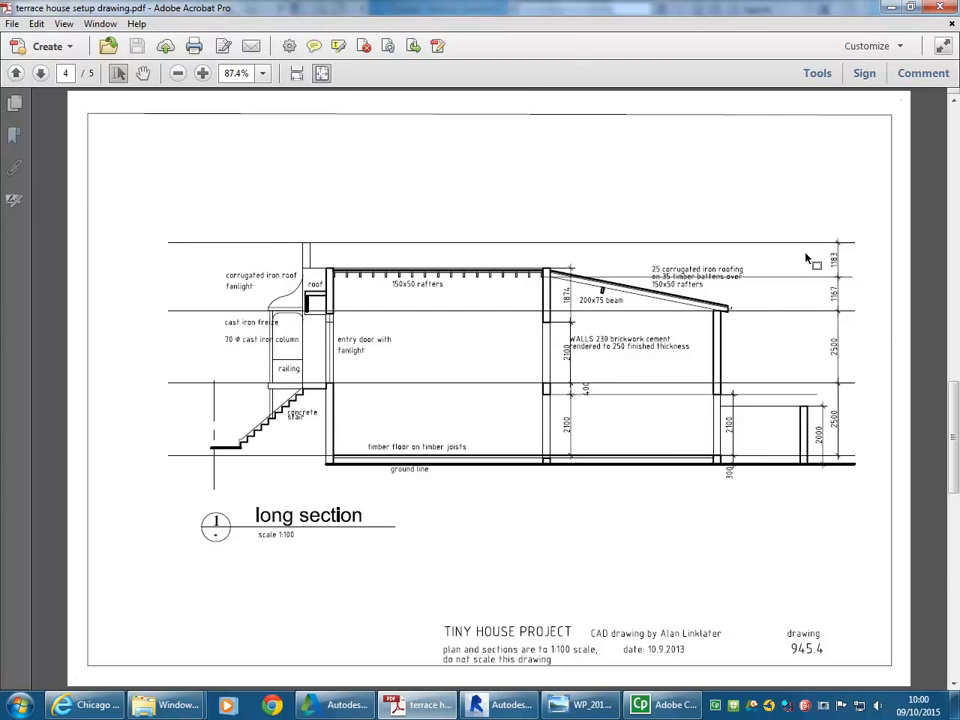
key(alt+Tab)
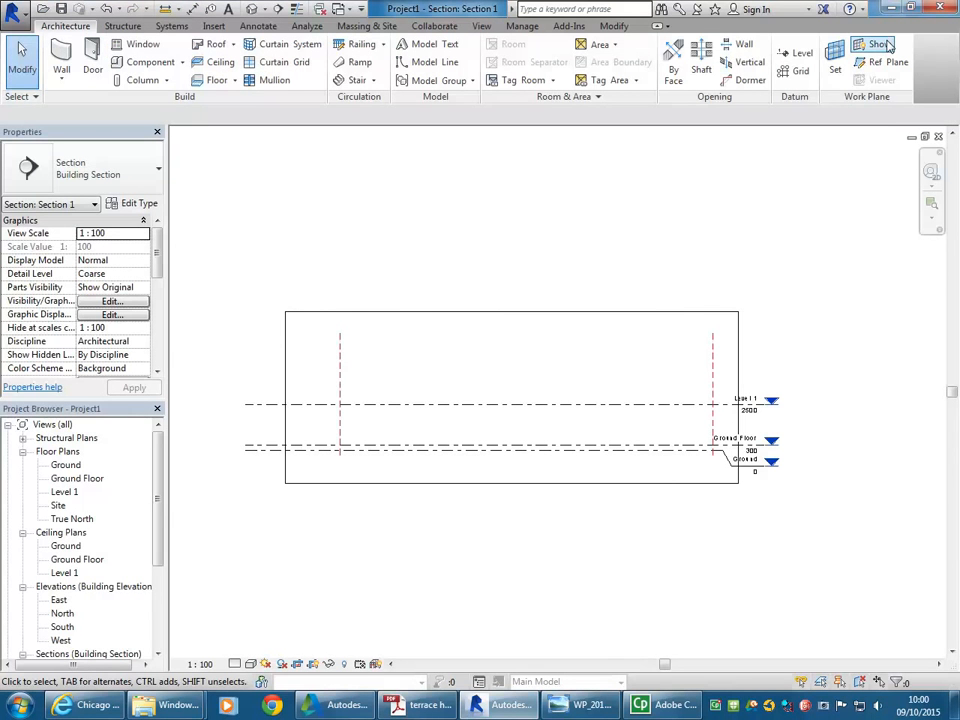
click(790, 53)
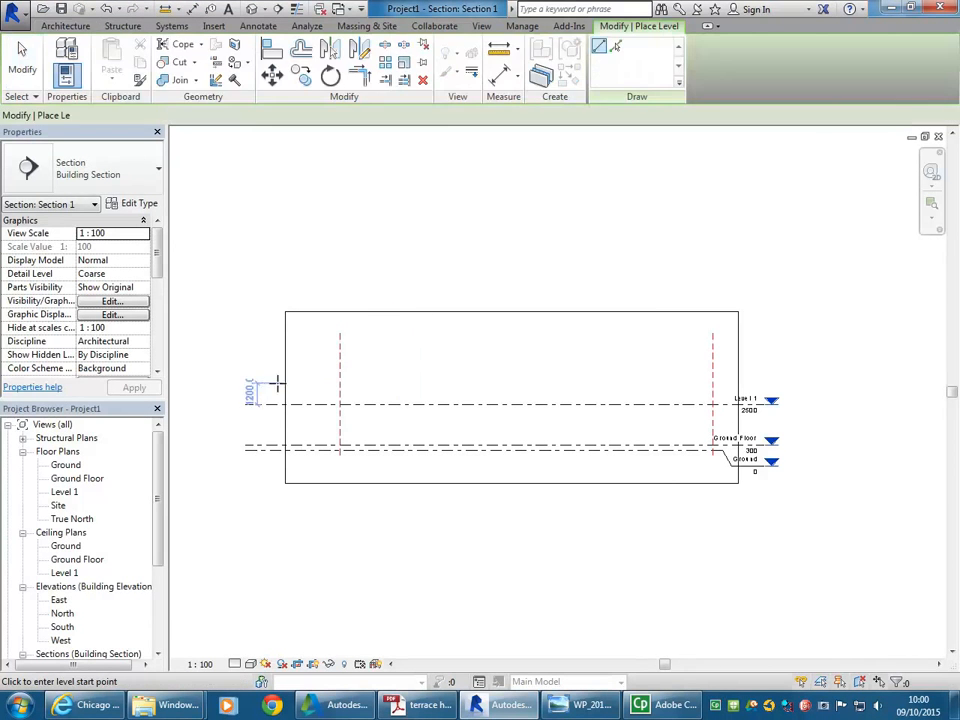
click(242, 365)
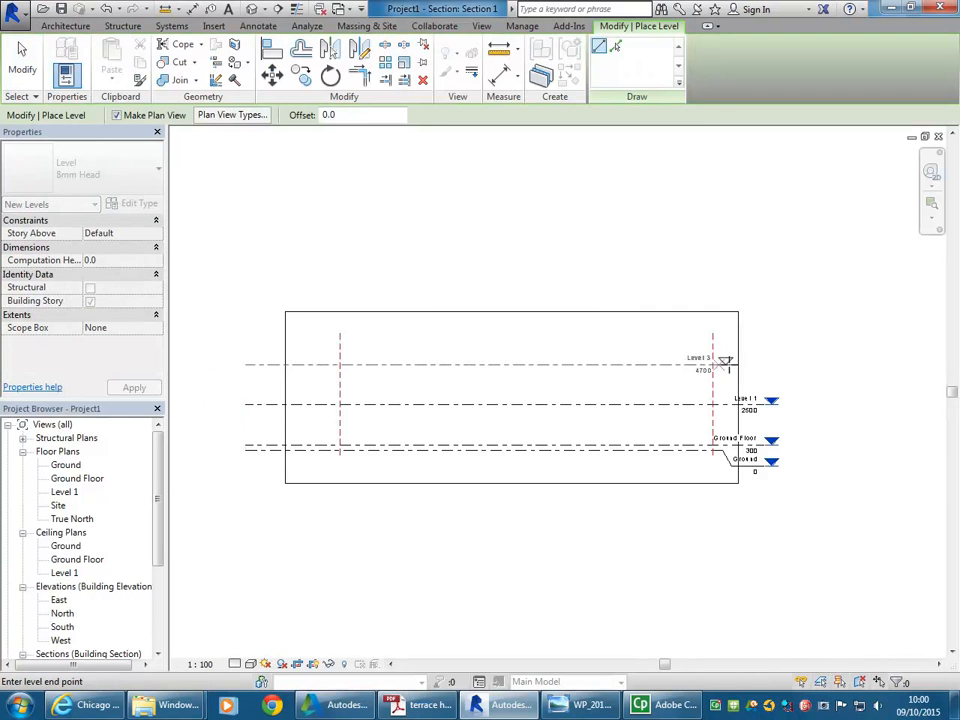
click(768, 362)
scroll(793, 385, up, 3)
scroll(645, 416, up, 2)
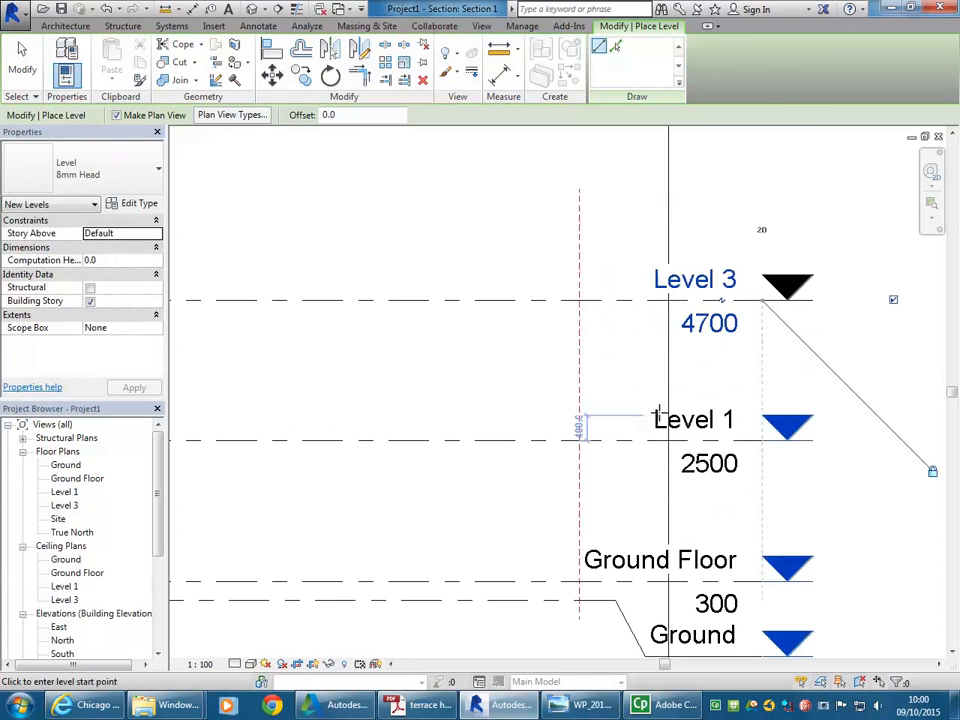
- Rename the new uppermost level as TOW, also renaming its corresponding views
click(678, 287)
text(TOW)
key(Return)
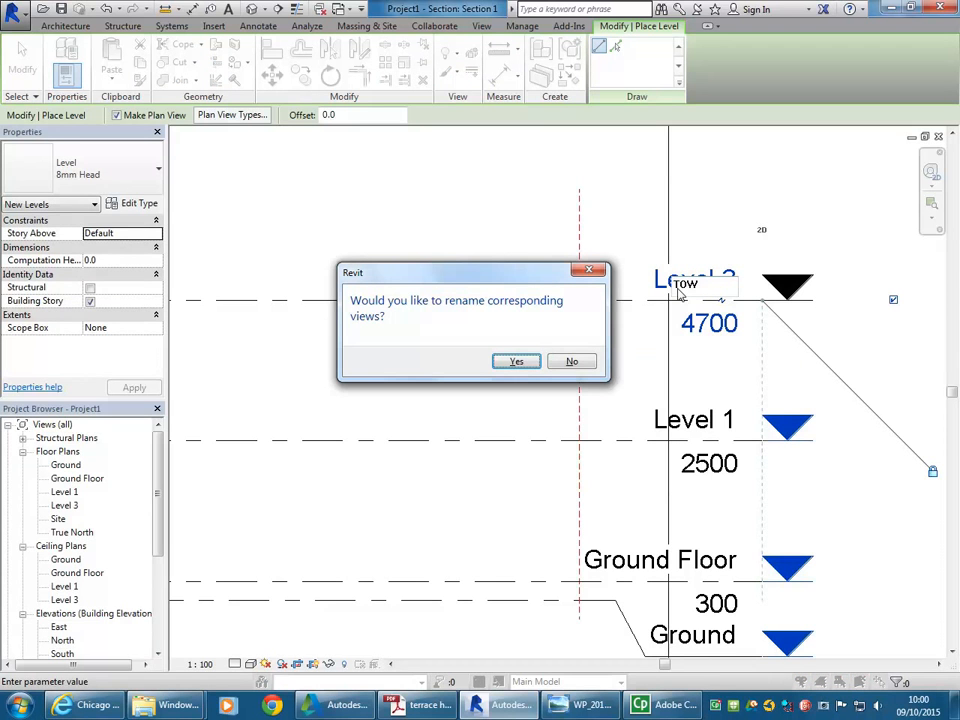
click(516, 362)
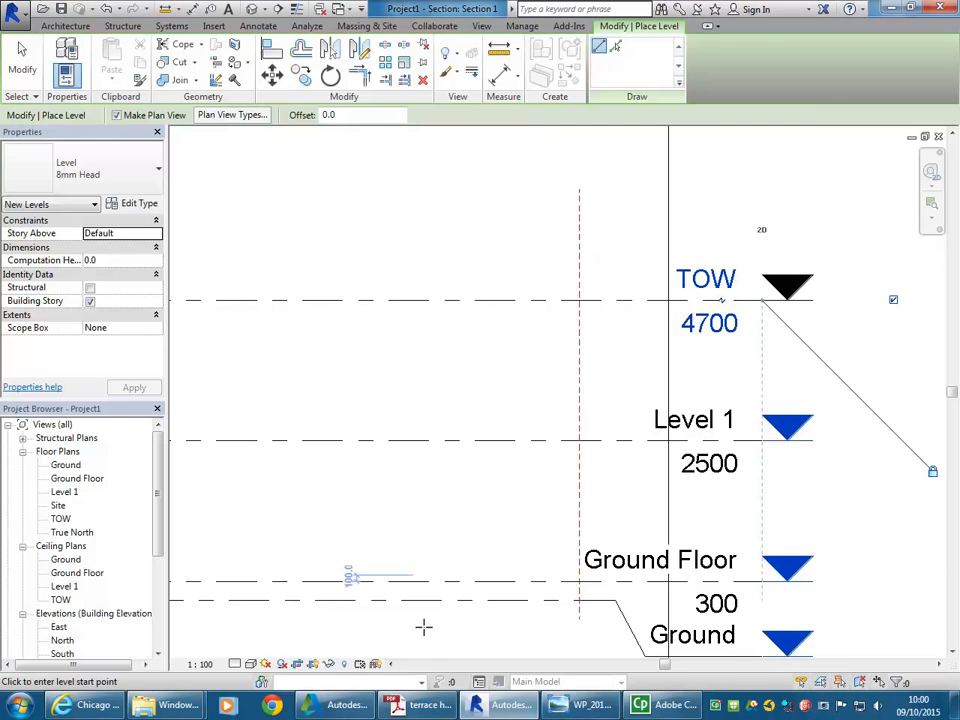
- Check the storey heights in the PDF long section, set the TOW level's elevation to 5000 mm, and leave the Level tool
click(425, 705)
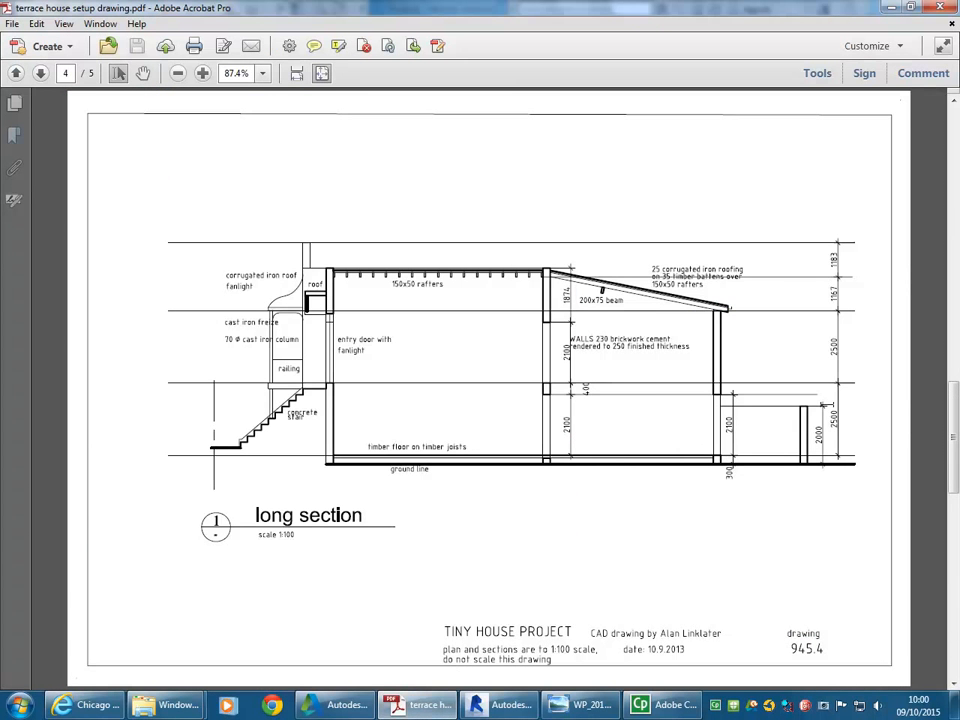
click(893, 8)
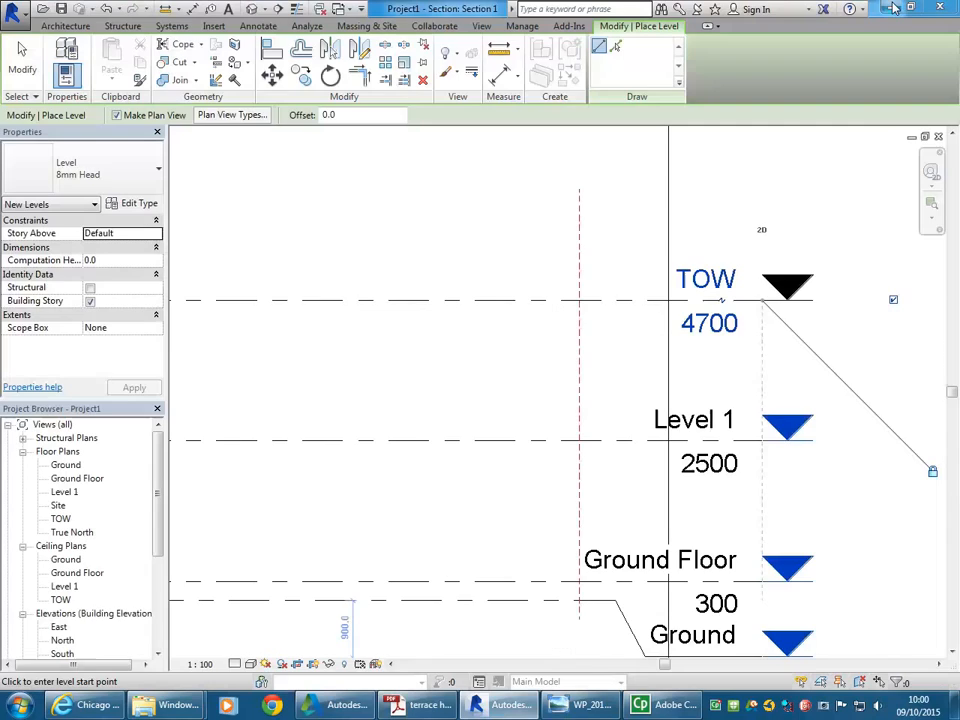
middle_drag(686, 374, 556, 358)
click(638, 289)
text(5000)
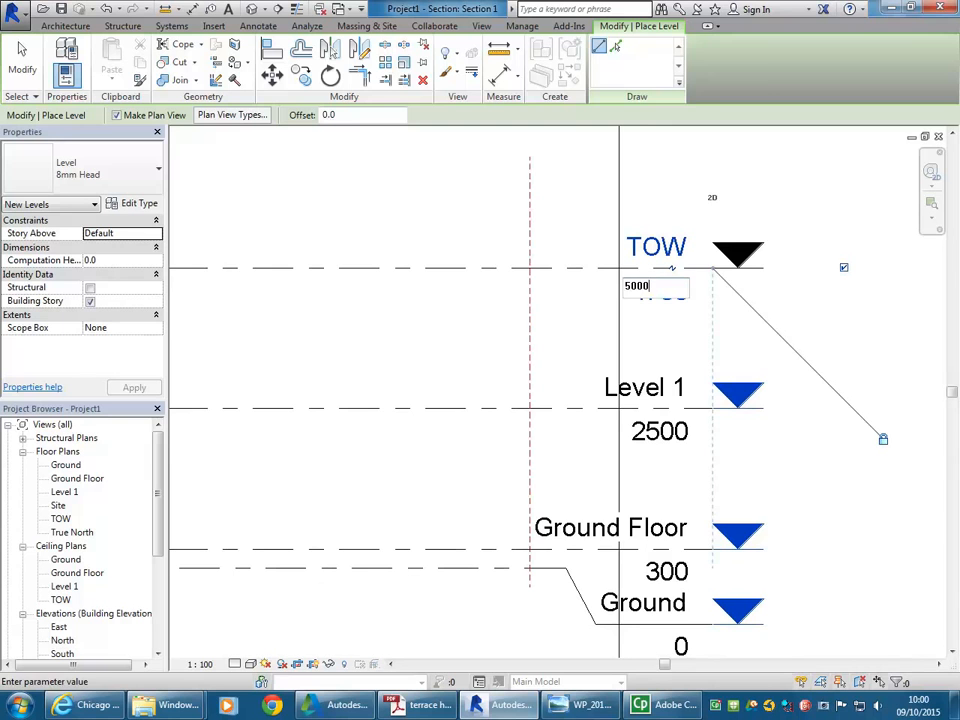
key(Return)
scroll(641, 369, down, 2)
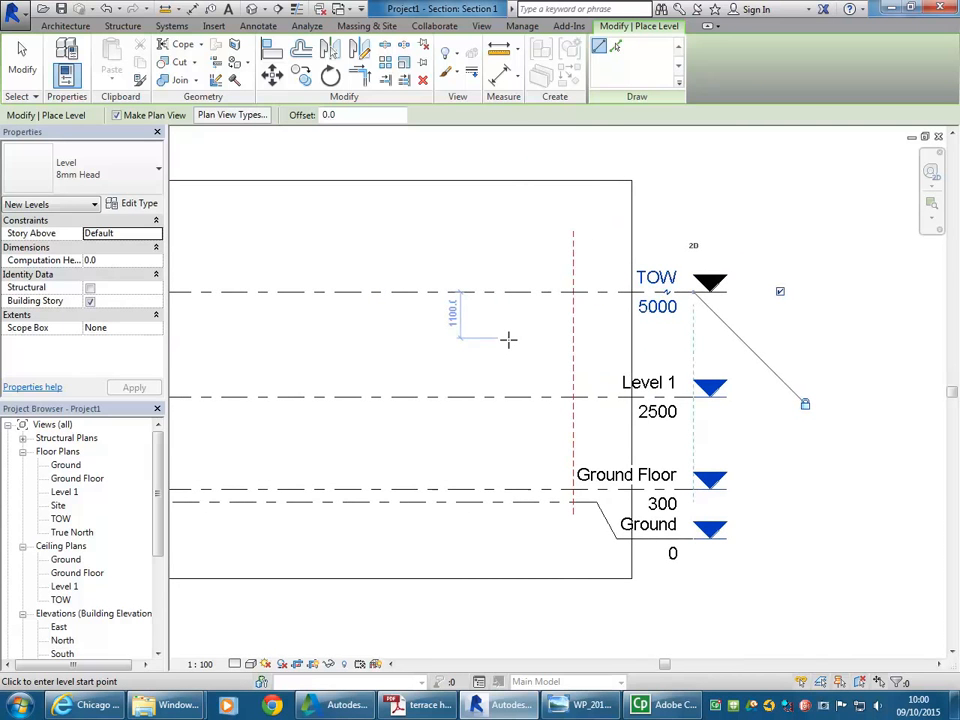
key(Escape)
key(Escape)
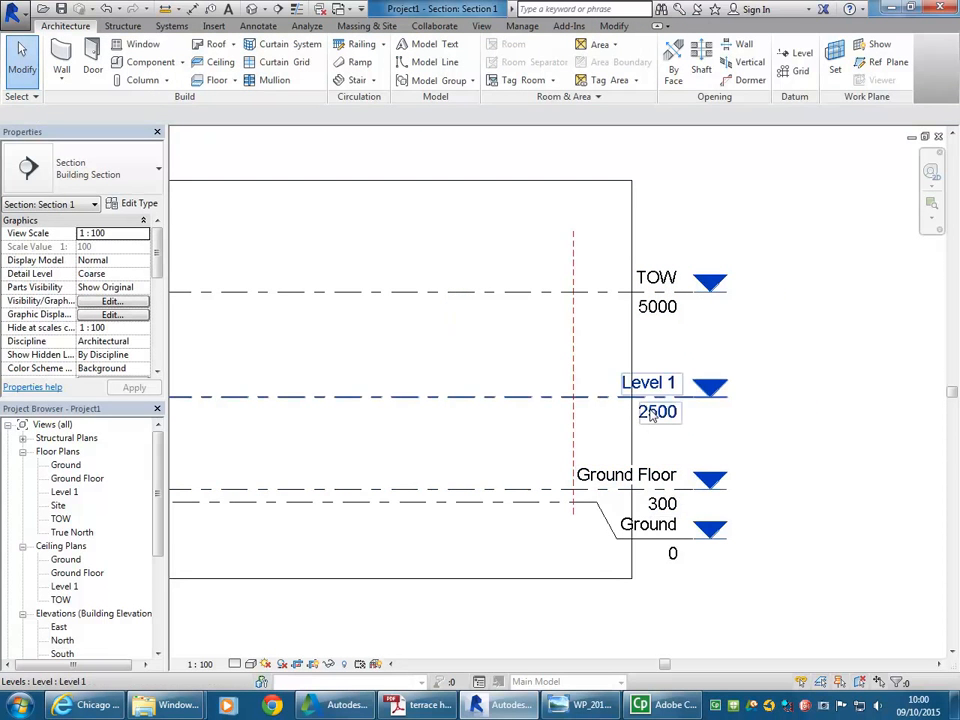
- Inspect the distance between Level 1 and the Ground Floor level
scroll(560, 420, down, 2)
middle_drag(508, 432, 705, 434)
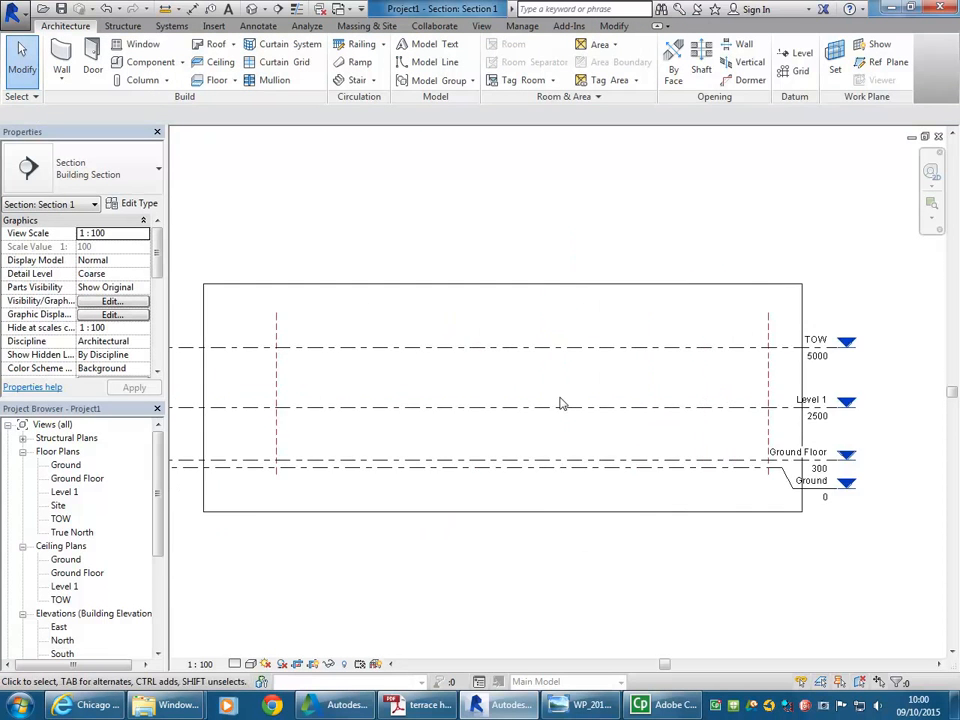
click(571, 409)
click(283, 433)
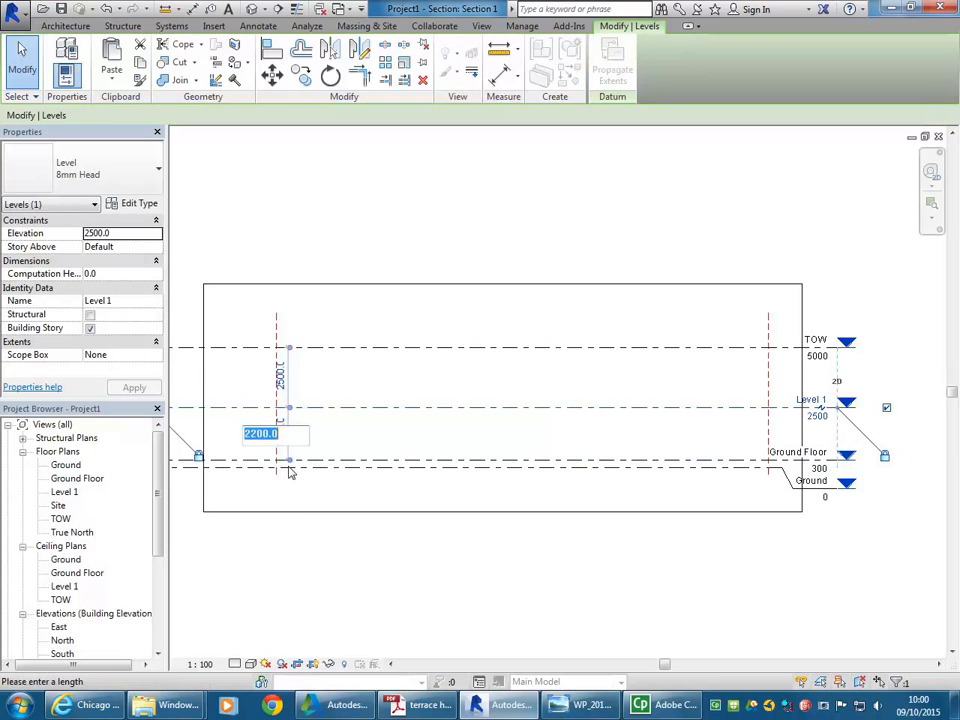
key(Escape)
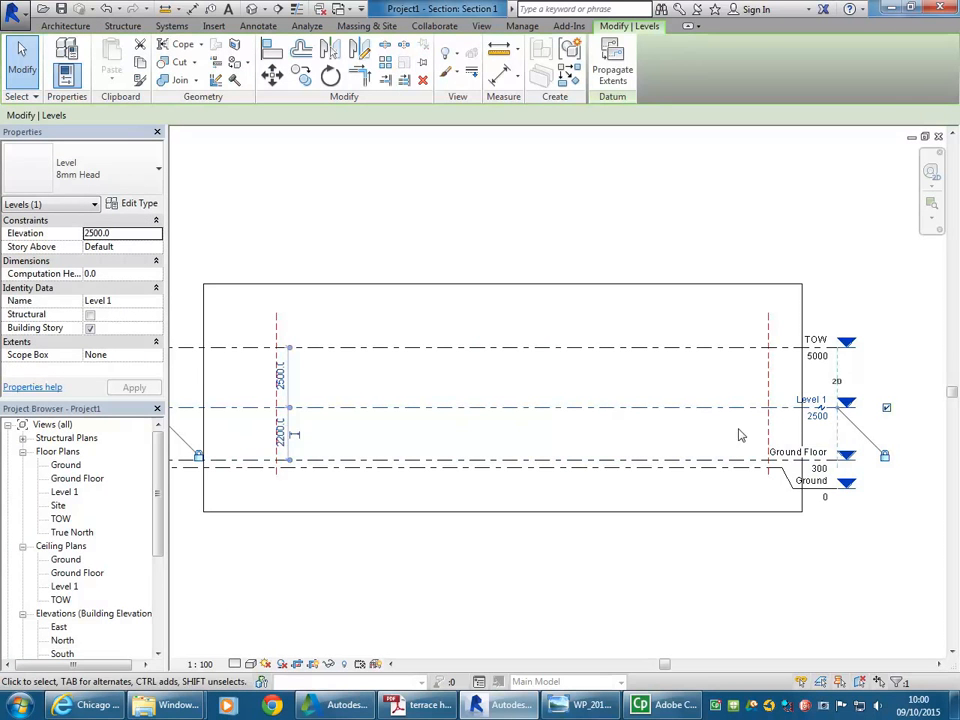
- Set the elevation of Level 1 to 2800 mm
middle_drag(768, 434, 435, 359)
scroll(435, 359, up, 2)
scroll(499, 348, up, 1)
click(527, 322)
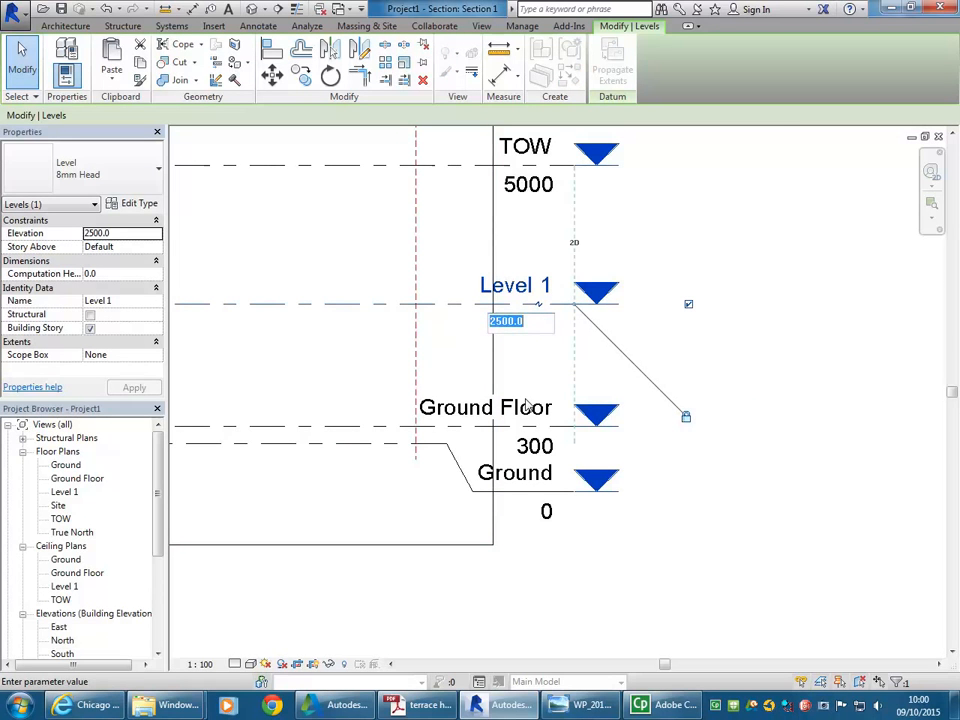
text(2800)
key(Return)
- Set the elevation of the TOW level to 5300 mm
middle_drag(467, 236, 448, 316)
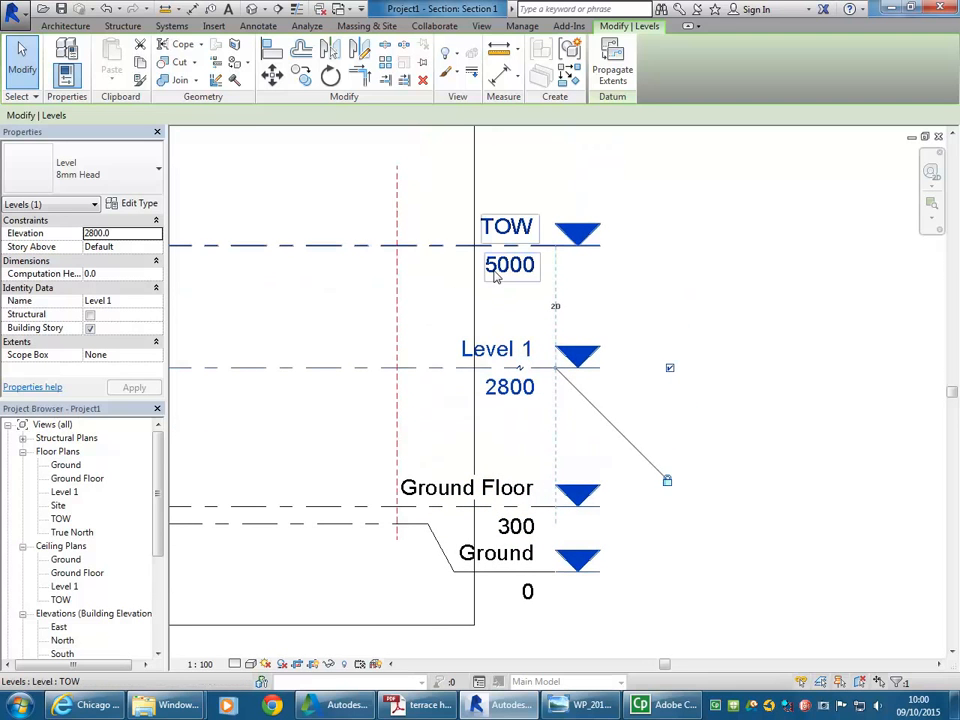
click(500, 276)
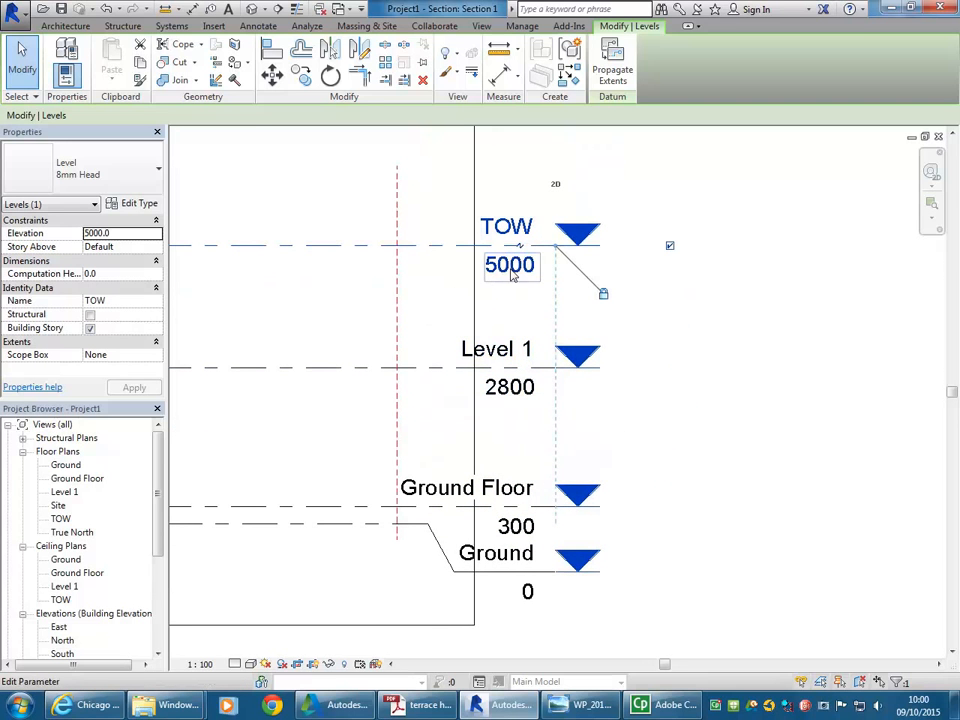
click(502, 265)
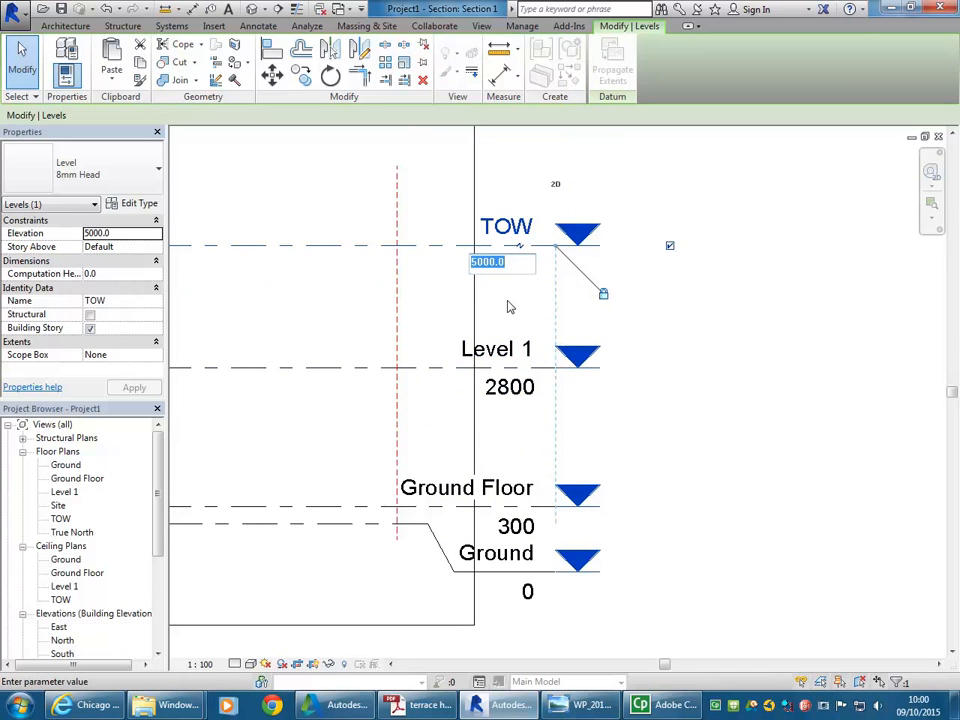
text(5300)
key(Return)
click(356, 309)
scroll(386, 324, down, 2)
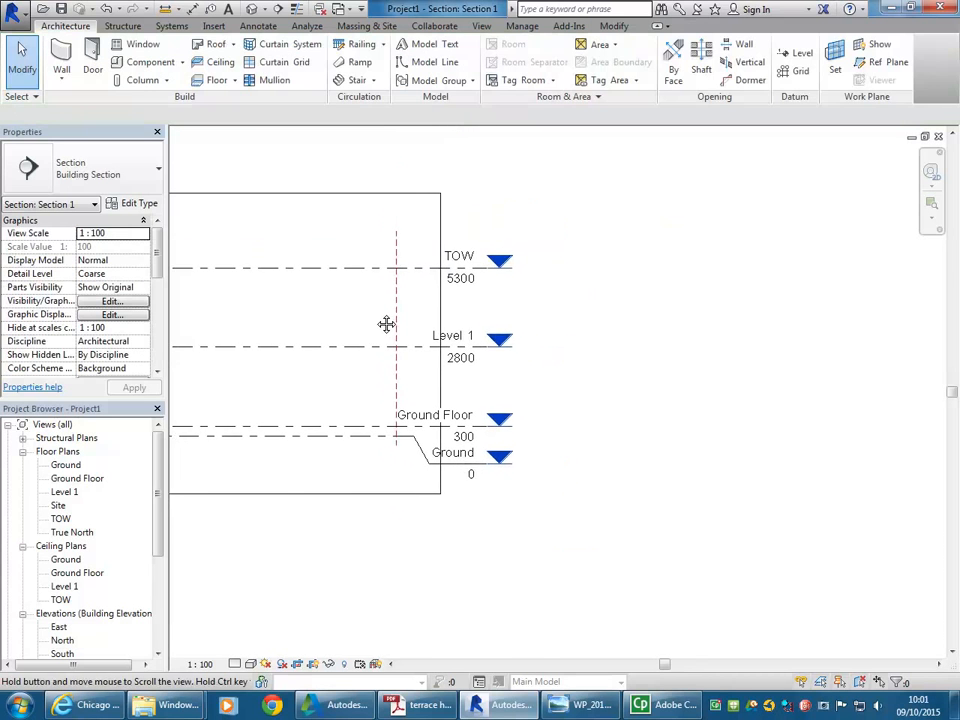
scroll(591, 326, down, 3)
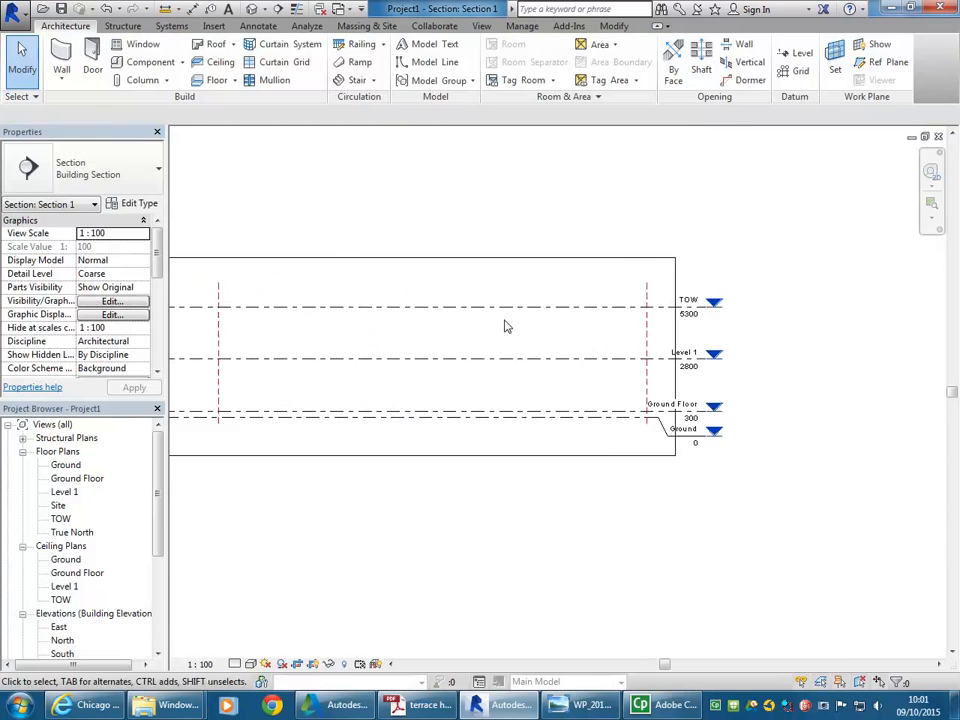
- Check the roof heights in the PDF long section and draw a new level above TOW, aligned with the existing level lines
click(424, 705)
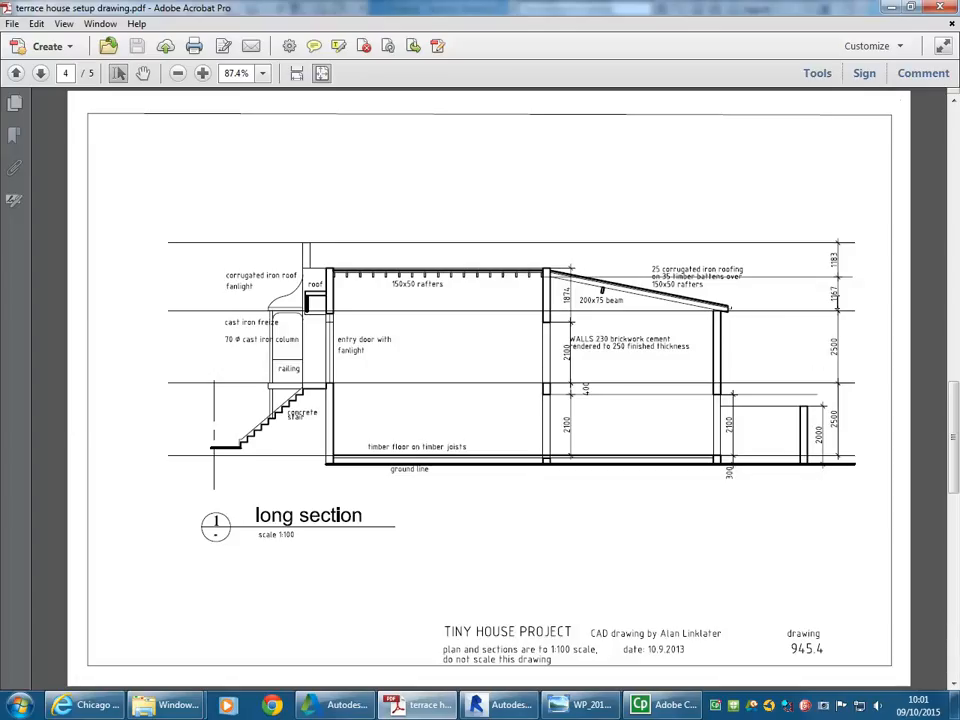
click(893, 7)
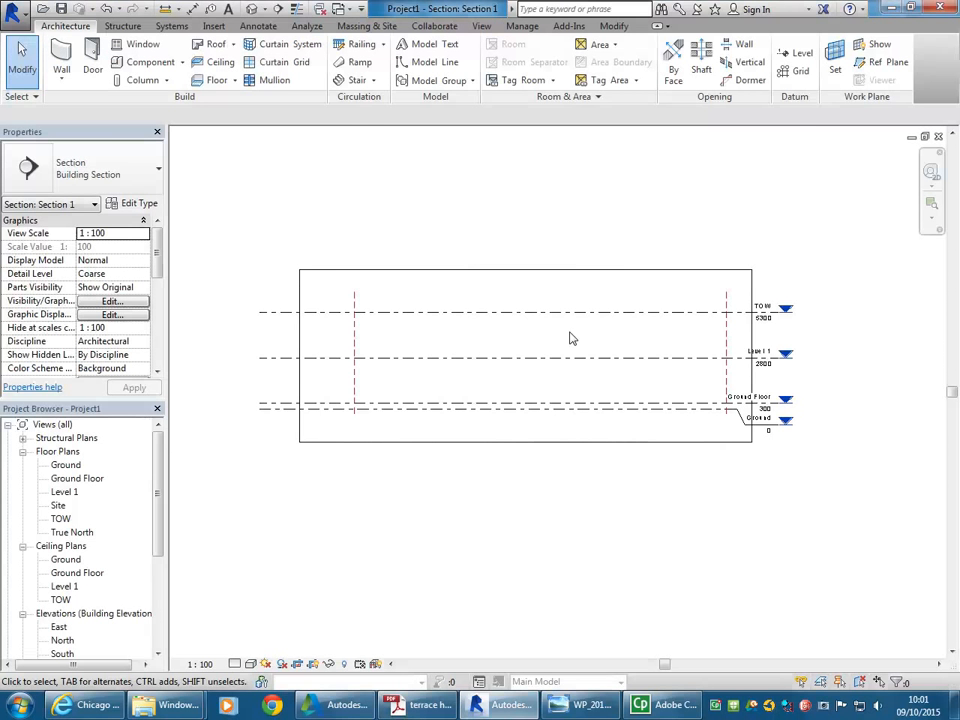
click(799, 54)
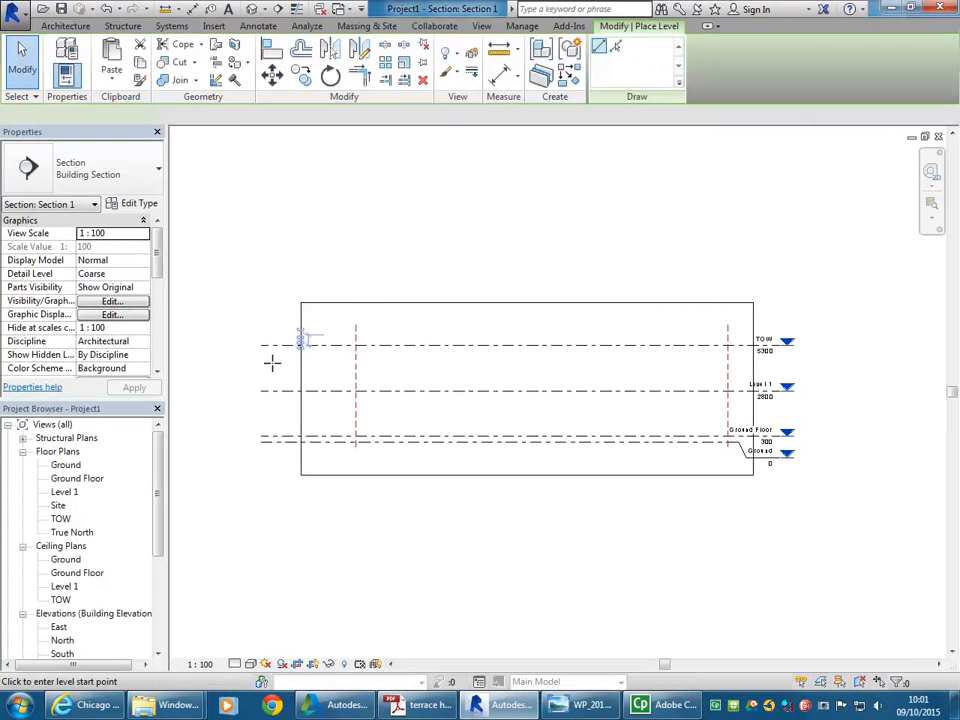
click(261, 316)
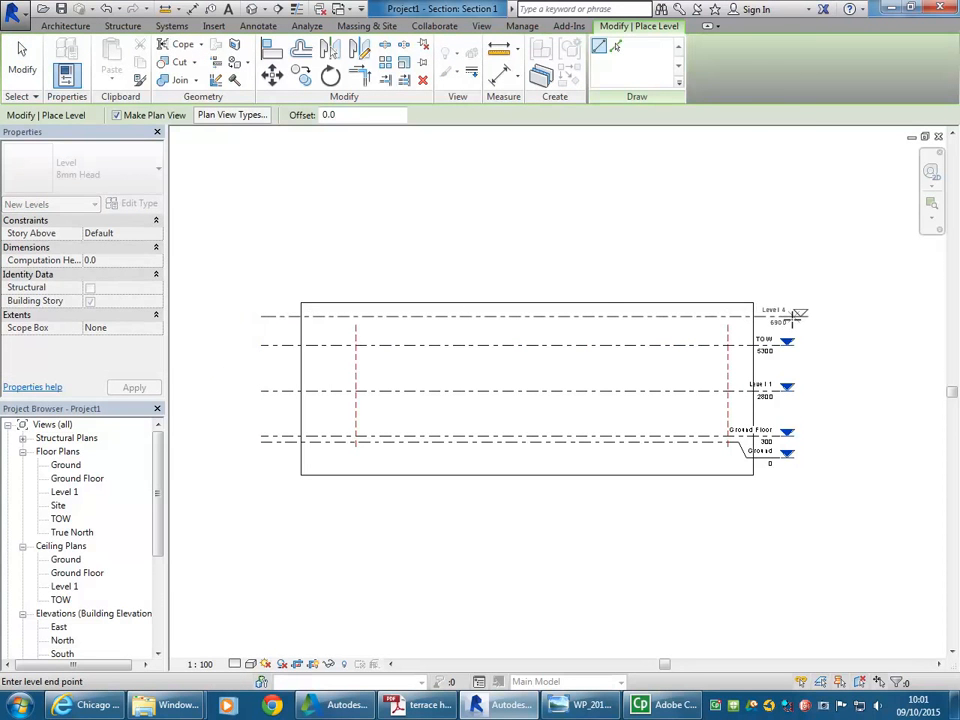
click(785, 316)
- Set the elevation of the new level above TOW to 7550 mm
scroll(790, 330, up, 3)
scroll(600, 350, up, 1)
scroll(606, 376, up, 1)
click(628, 318)
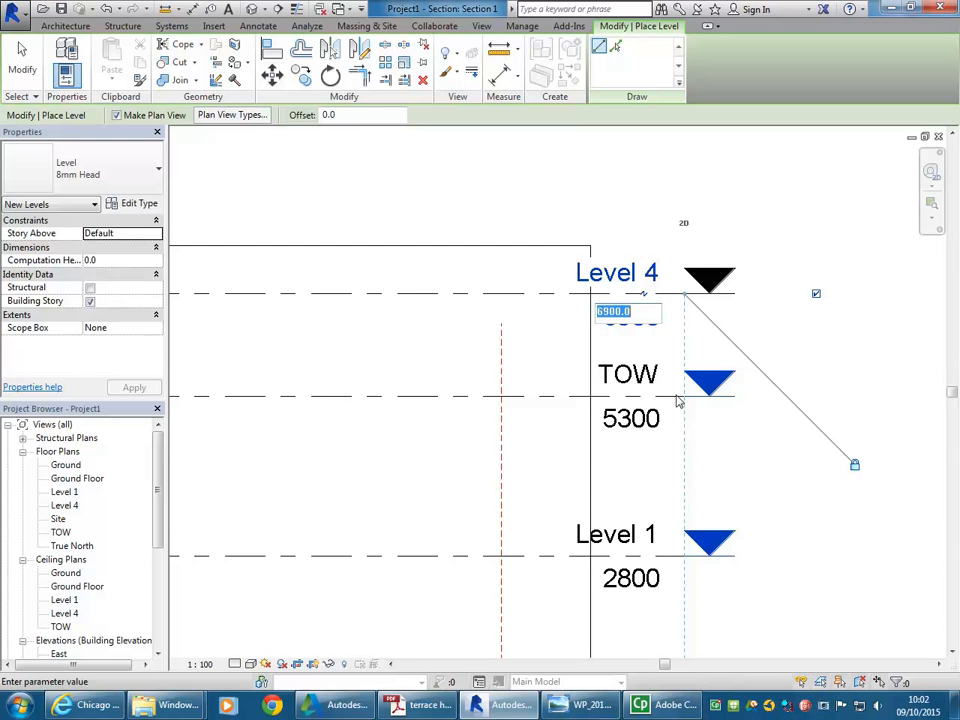
text(7550)
key(Return)
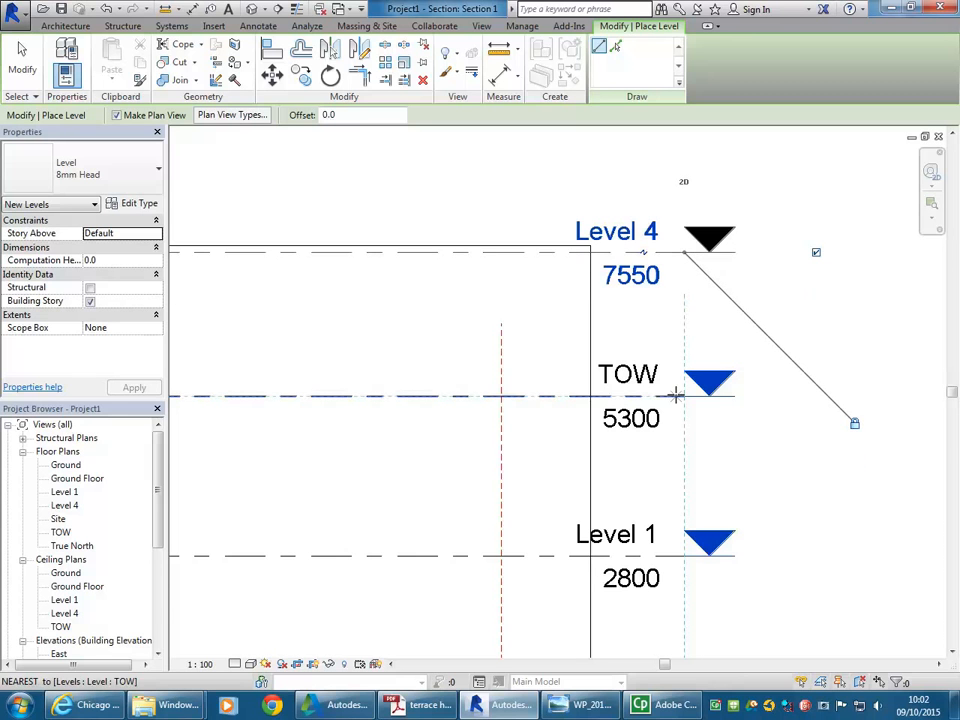
- Inspect the distance between the uppermost level and TOW, and leave the Level tool with nothing selected
scroll(637, 278, down, 2)
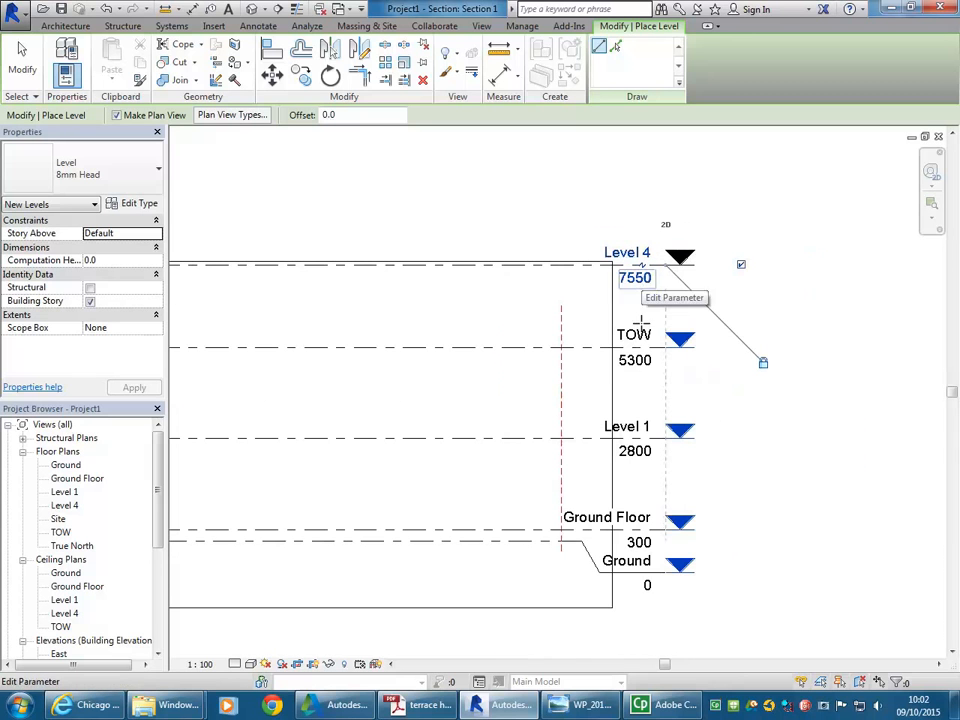
scroll(341, 219, down, 2)
middle_drag(341, 219, 661, 229)
middle_drag(403, 302, 577, 287)
scroll(439, 258, up, 5)
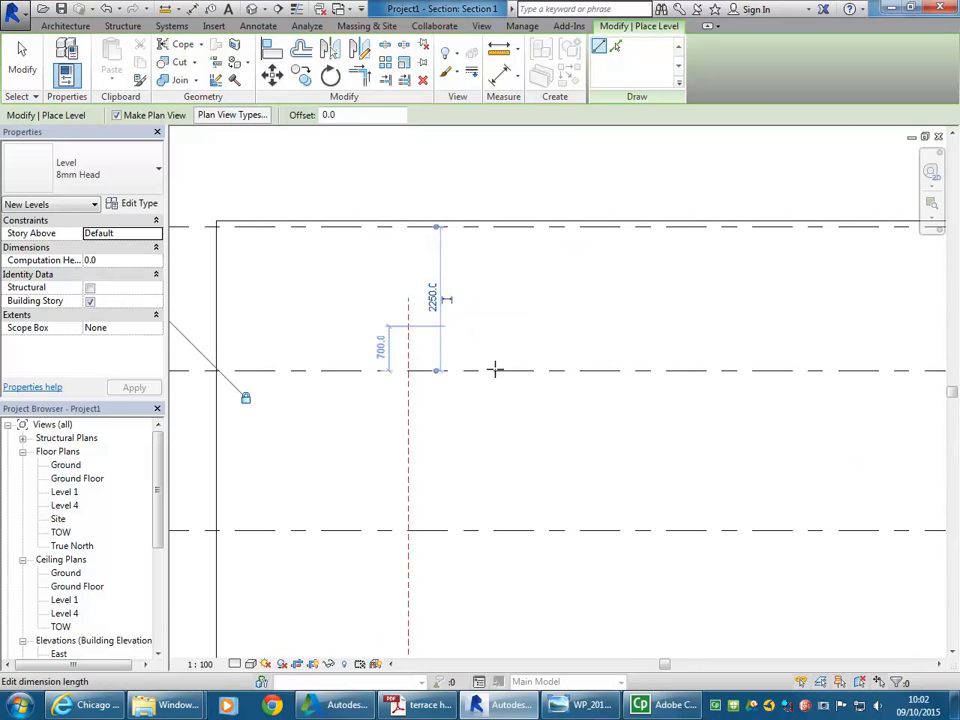
click(432, 292)
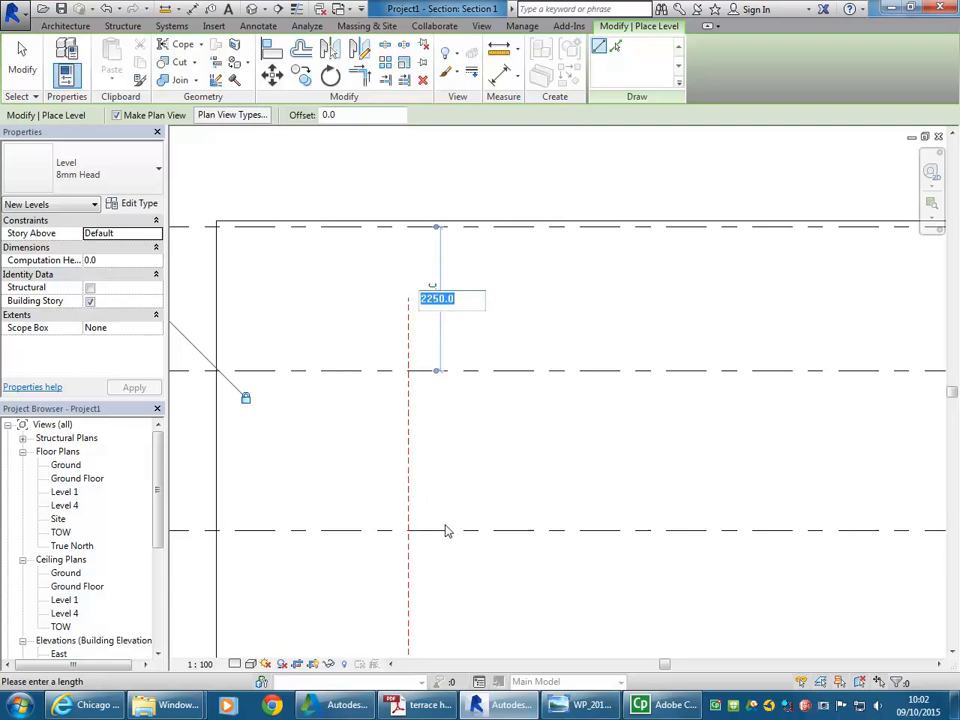
key(Return)
scroll(639, 313, down, 2)
middle_drag(639, 313, 481, 259)
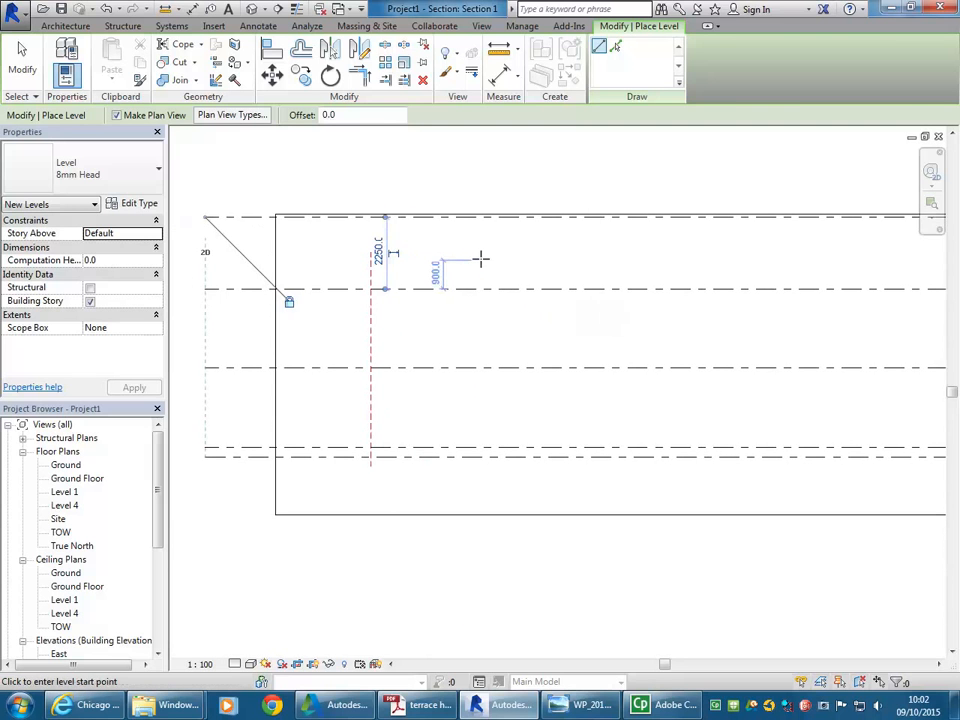
scroll(500, 305, down, 2)
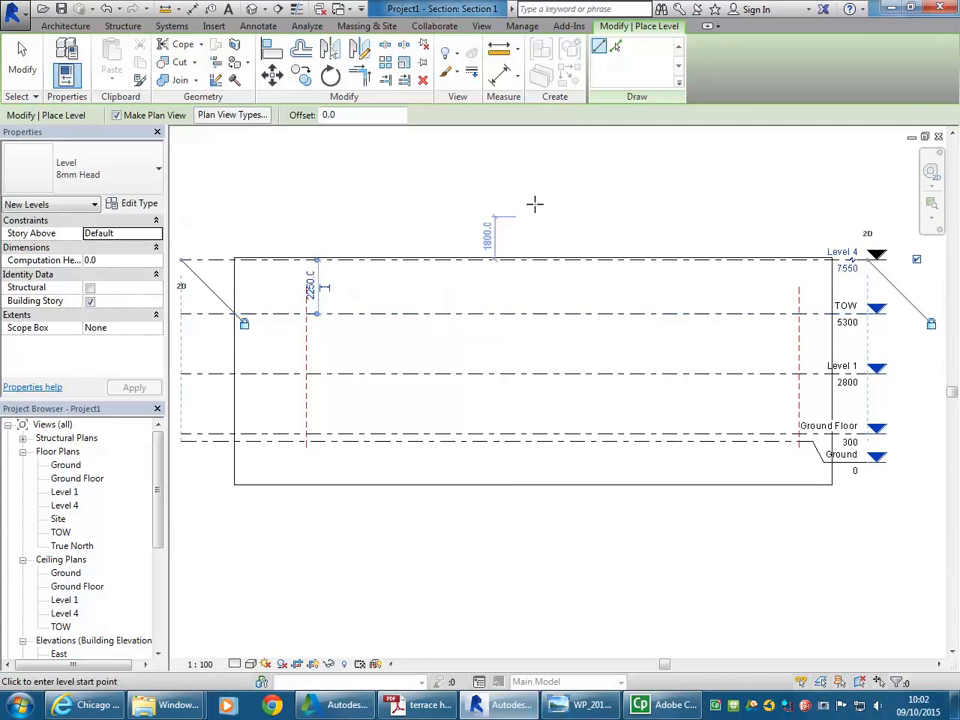
key(Escape)
key(Escape)
scroll(546, 214, down, 1)
scroll(500, 398, down, 1)
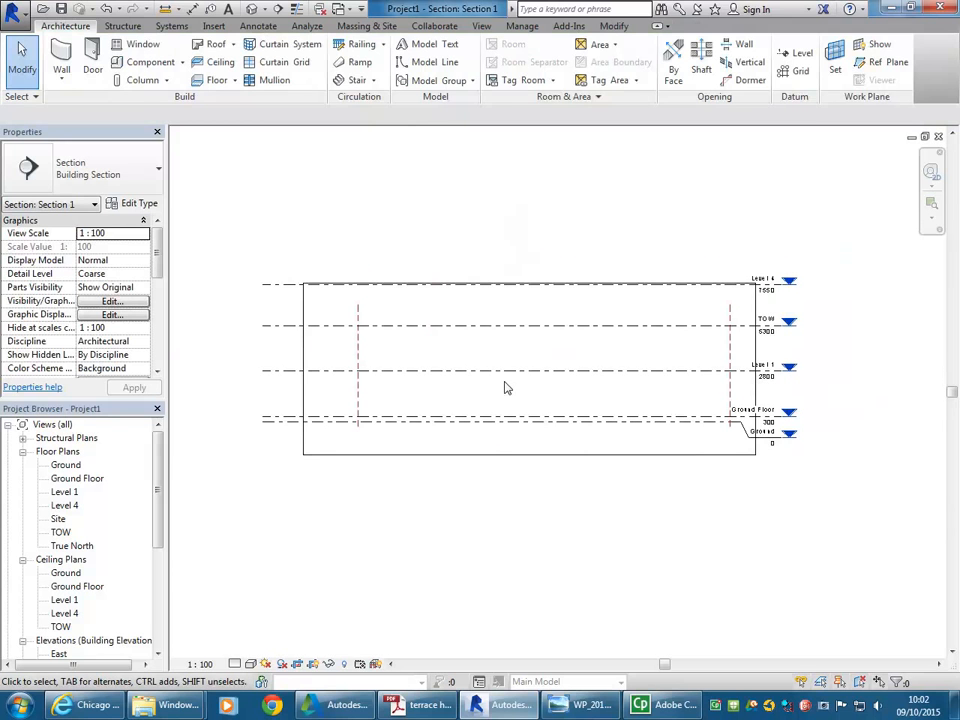
click(486, 464)
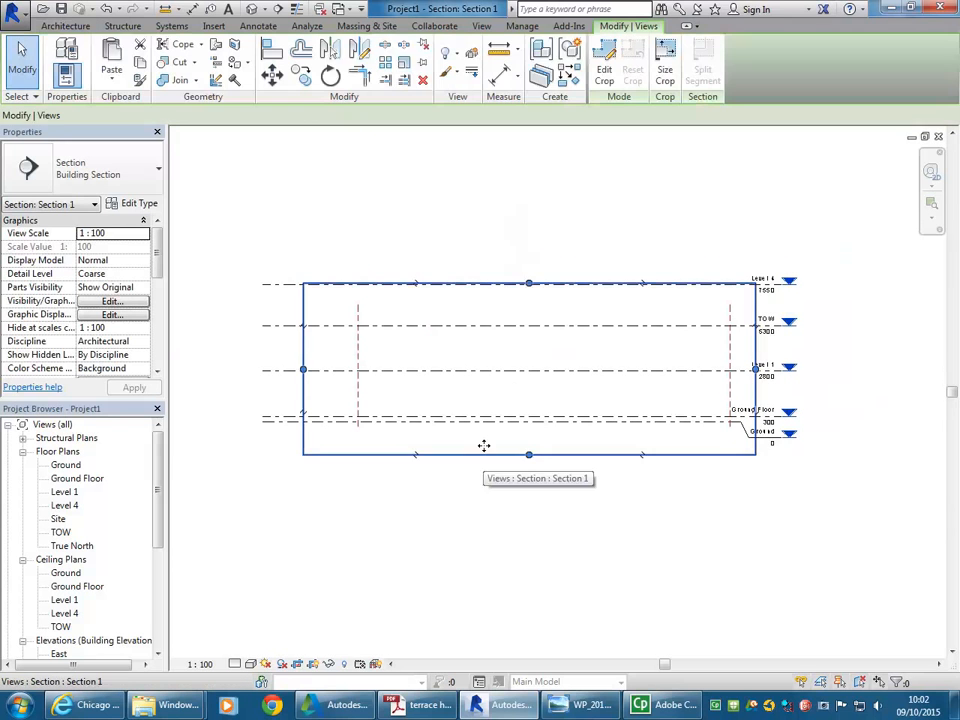
key(Escape)
- Rename the uppermost level as "TOW Ridge" and rename its corresponding views to match
scroll(793, 315, up, 2)
middle_drag(793, 315, 667, 316)
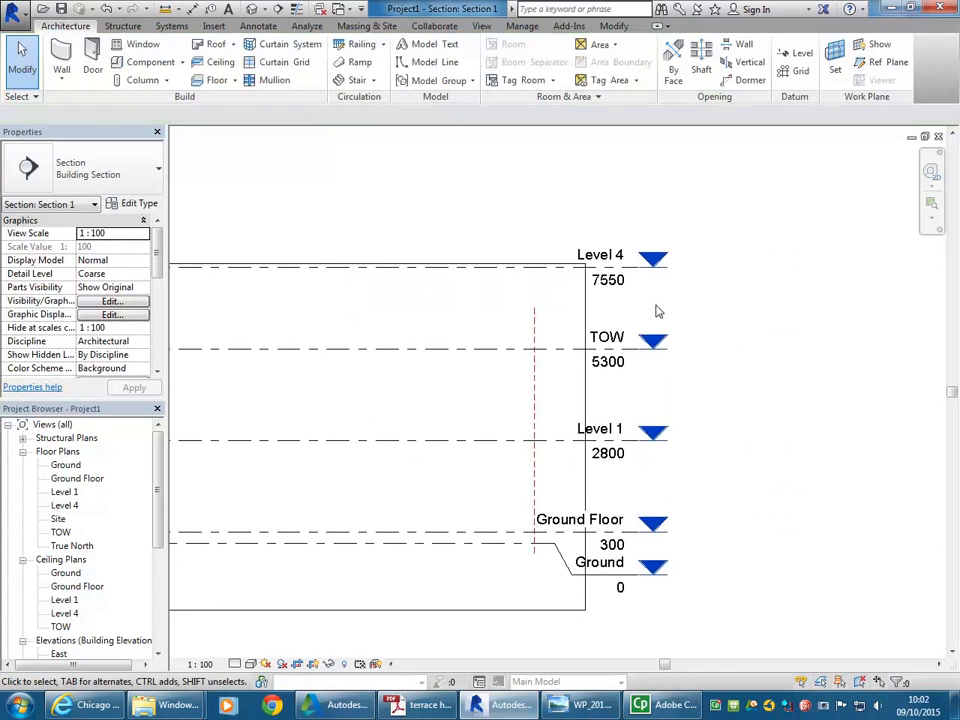
scroll(667, 316, up, 2)
scroll(600, 278, up, 1)
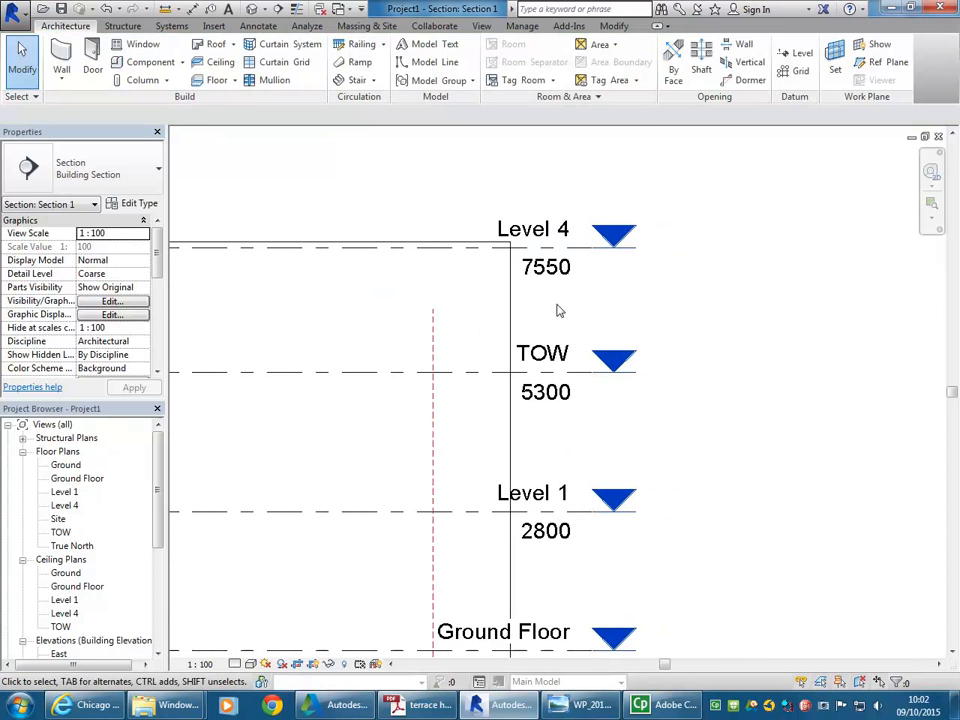
click(533, 232)
click(533, 232)
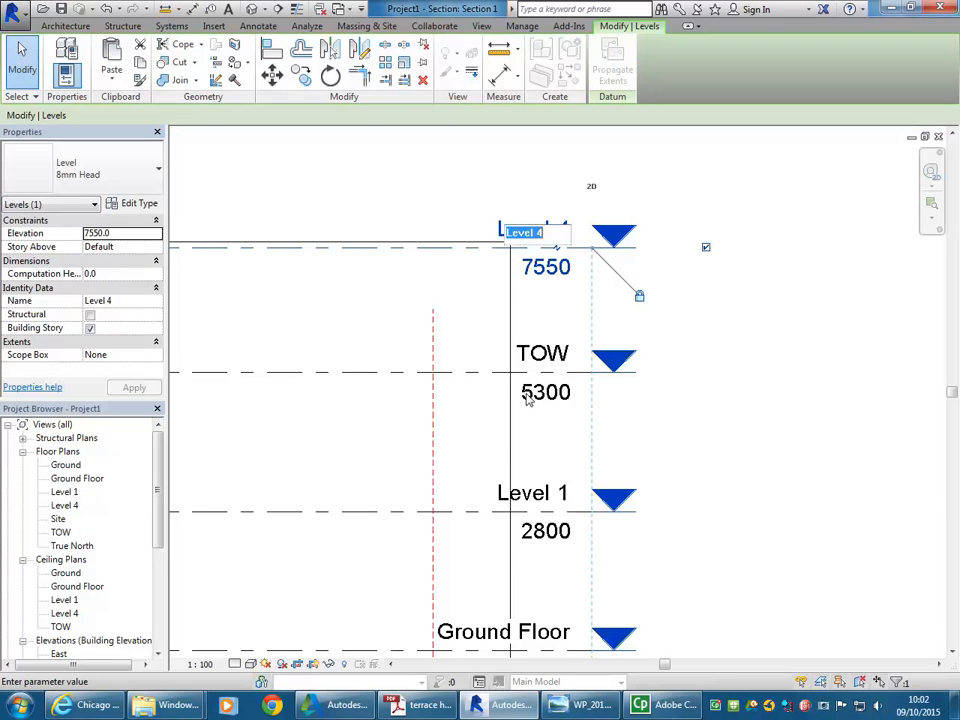
text(Ri)
text(TO)
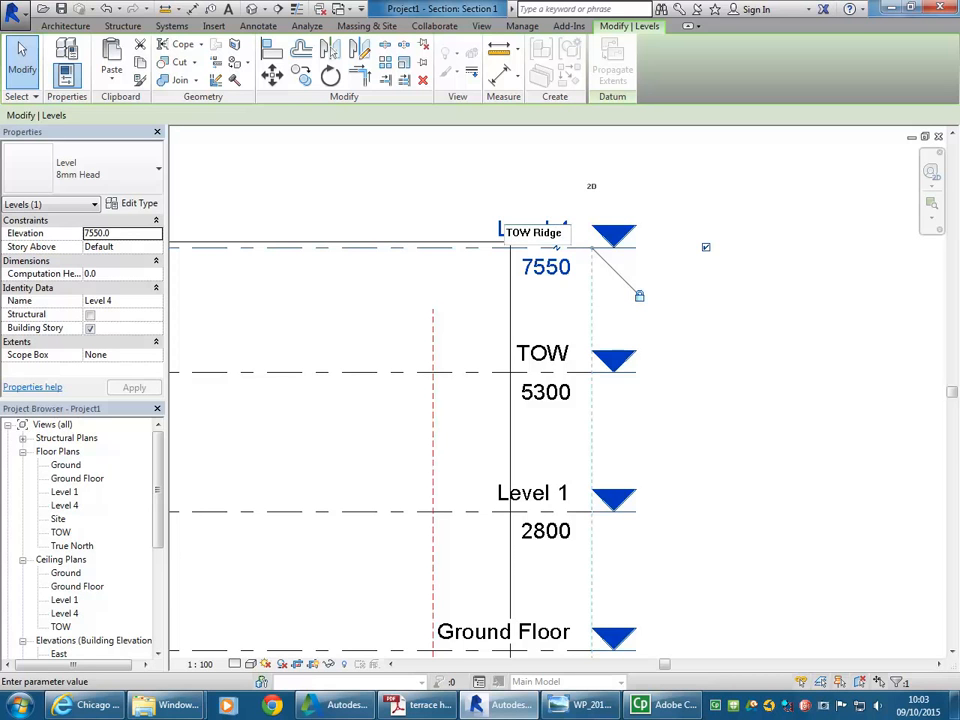
key(Return)
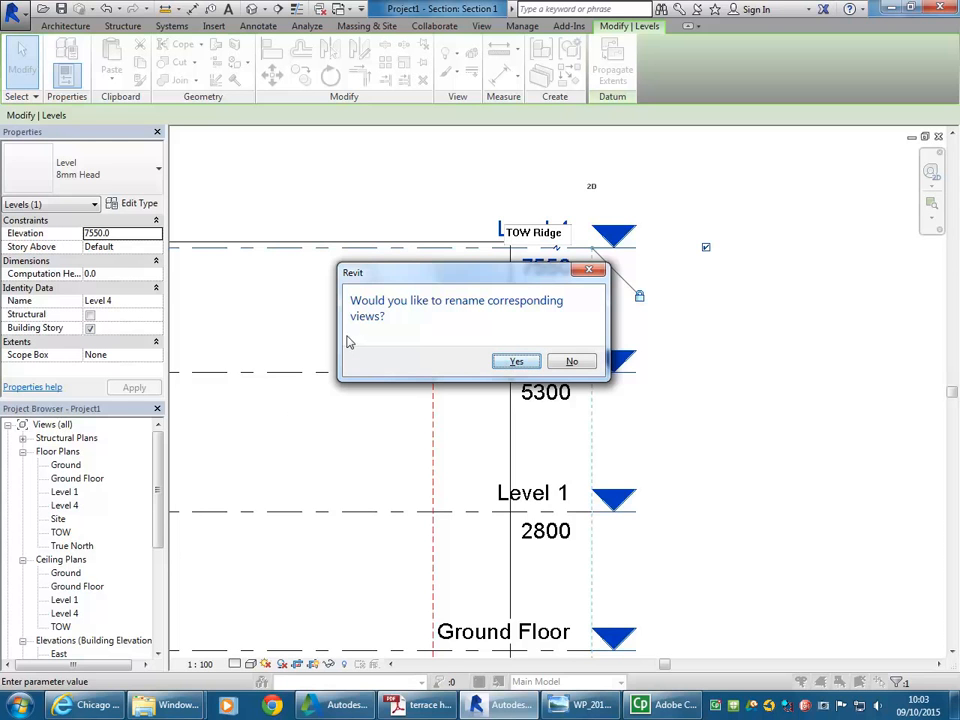
click(514, 362)
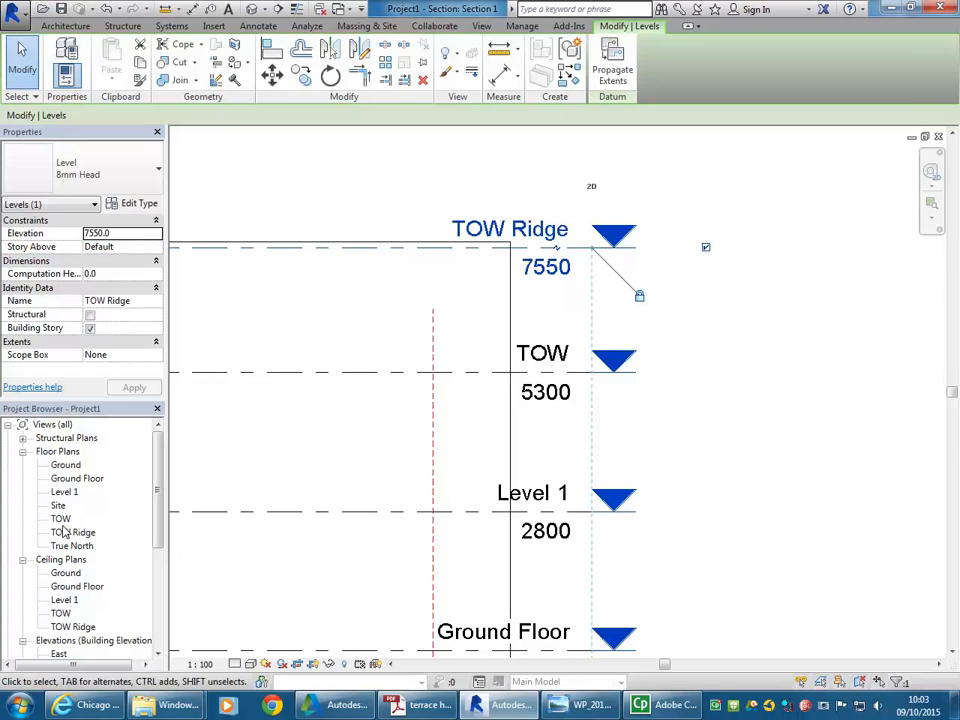
- Locate the TOW and TOW Ridge floor plans among the project's views and clear the level selection
click(61, 520)
click(70, 533)
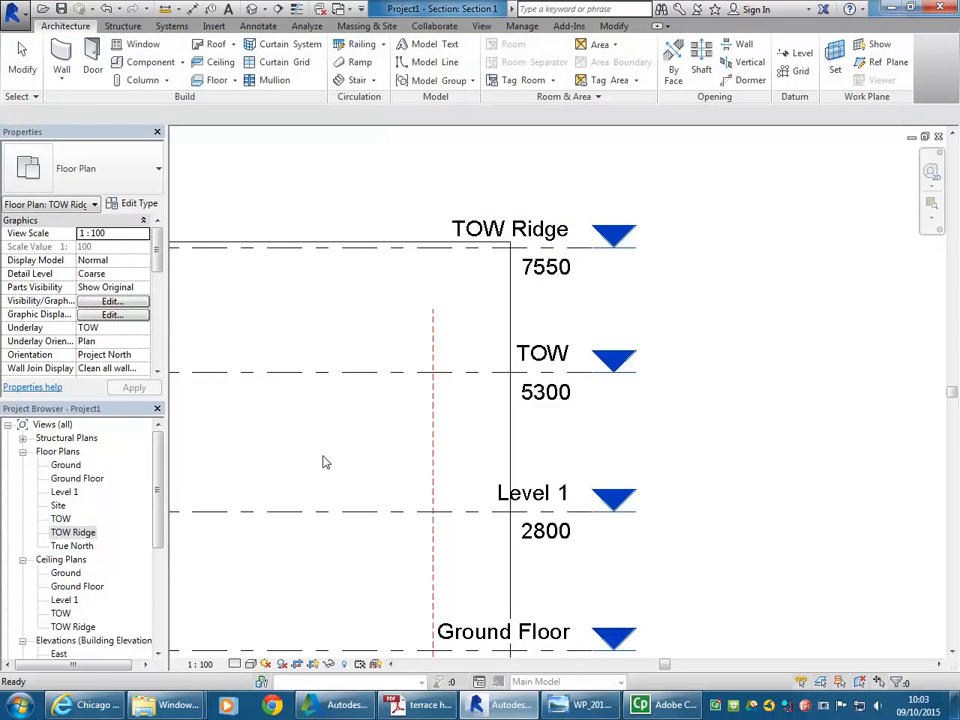
scroll(330, 450, down, 2)
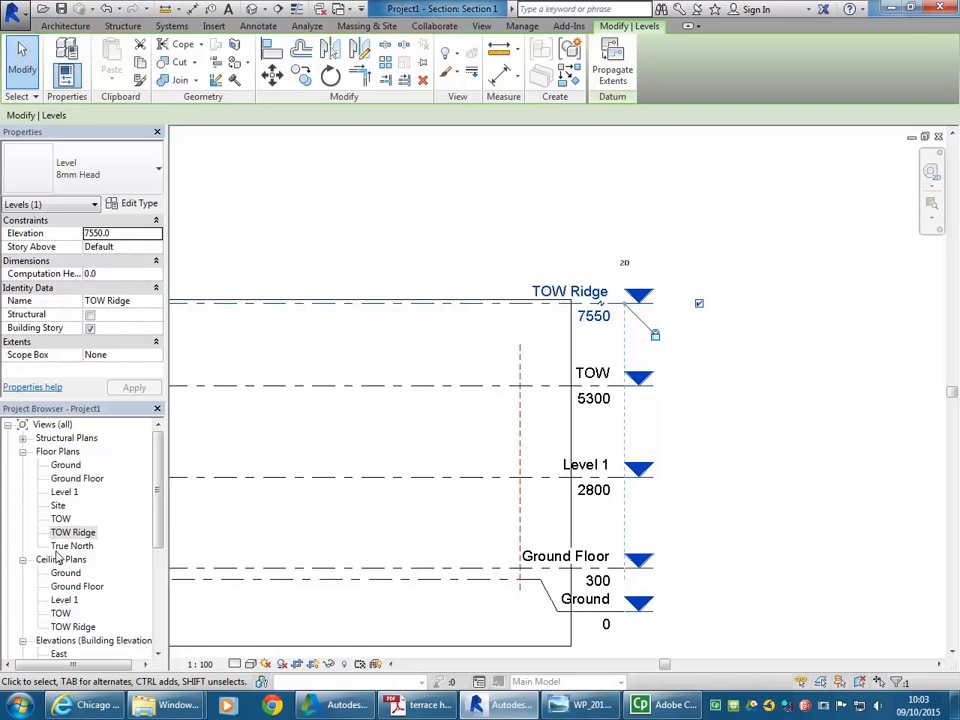
click(376, 348)
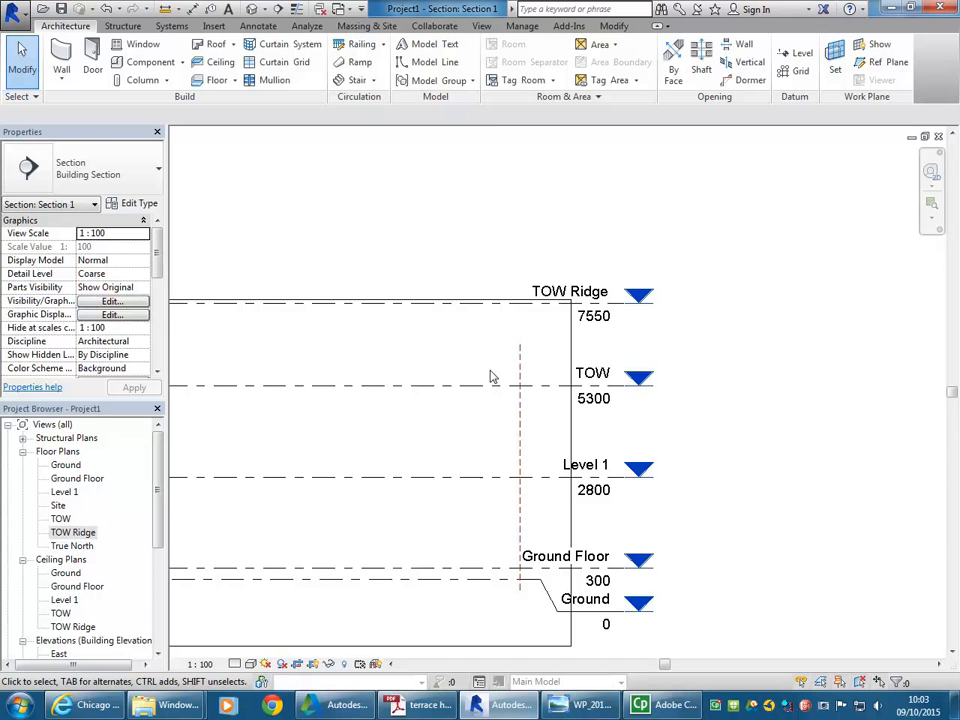
- Enlarge Section 1's crop region upward and on both sides to enclose all the level lines and heads with a small margin
middle_drag(490, 377, 617, 381)
scroll(533, 480, down, 2)
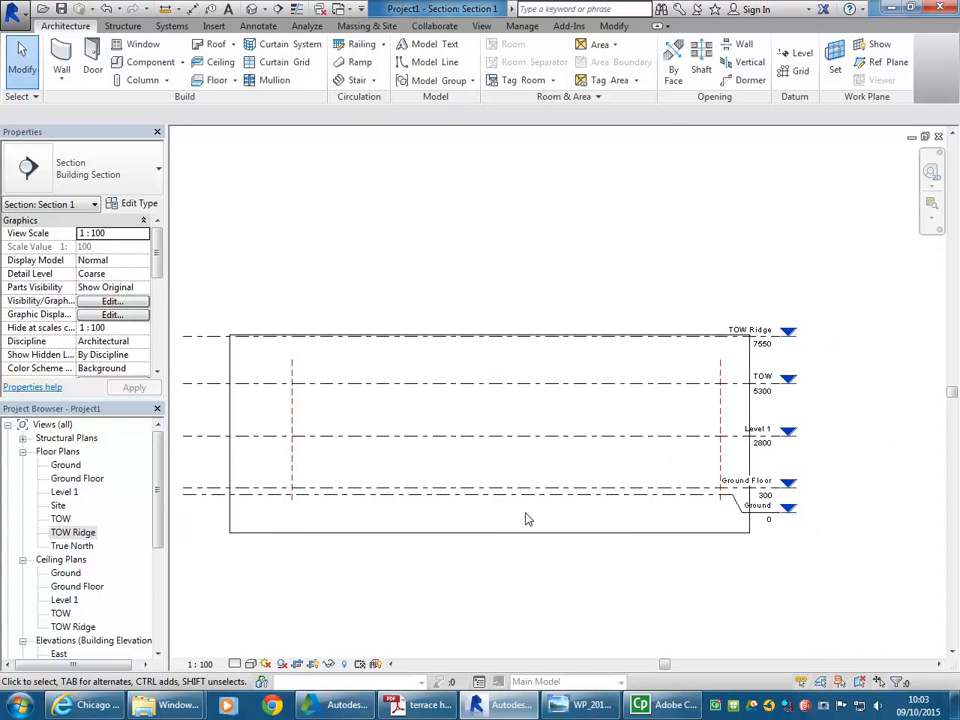
click(446, 532)
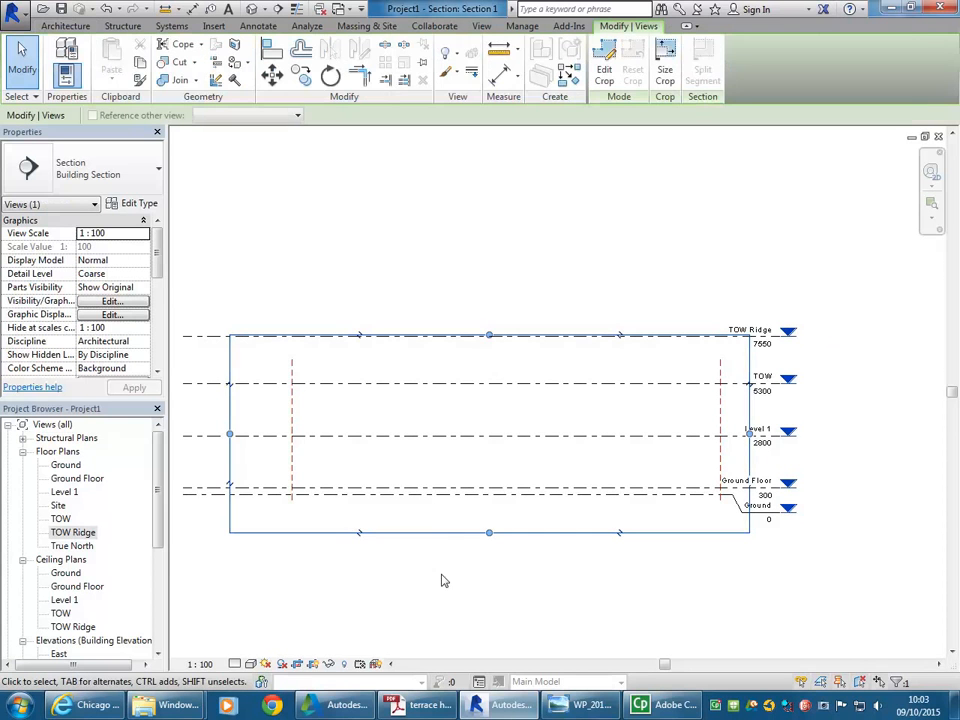
middle_drag(418, 544, 503, 466)
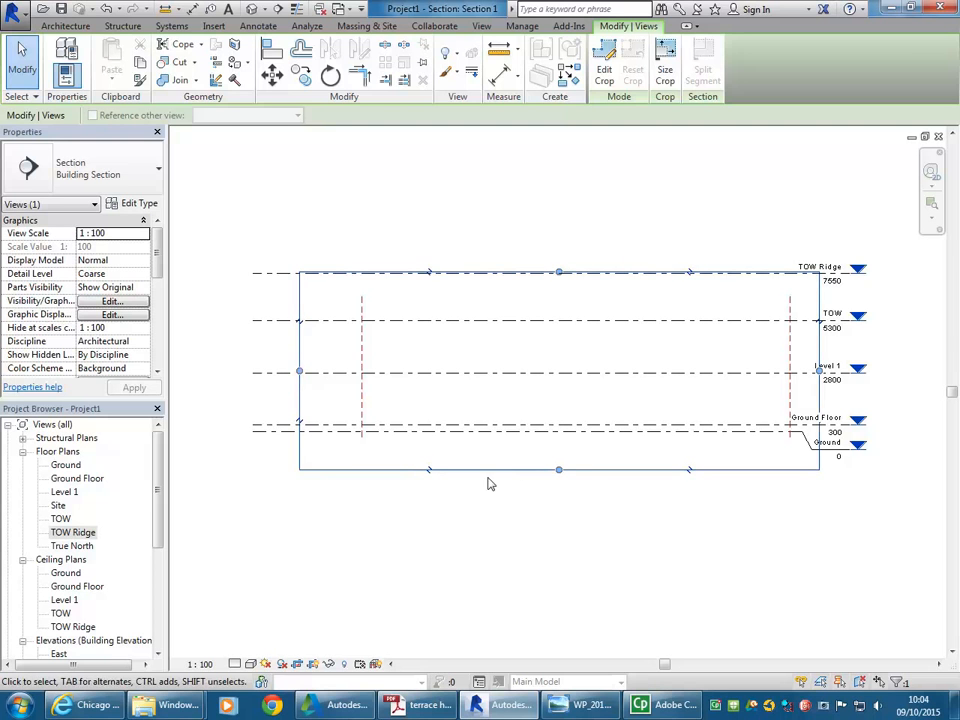
drag(557, 272, 557, 240)
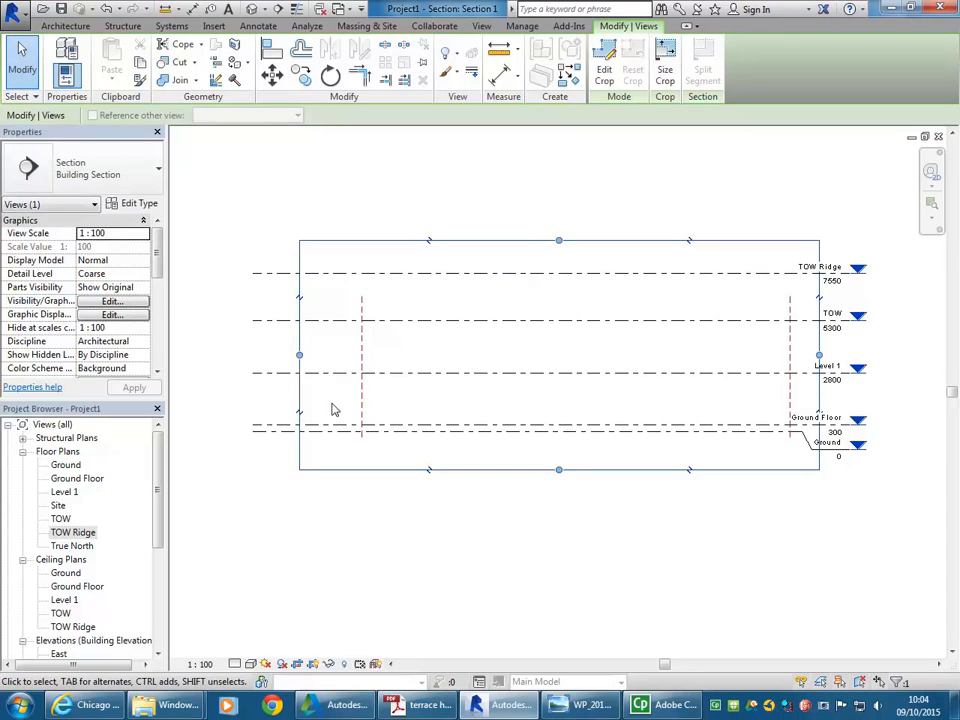
drag(299, 355, 227, 356)
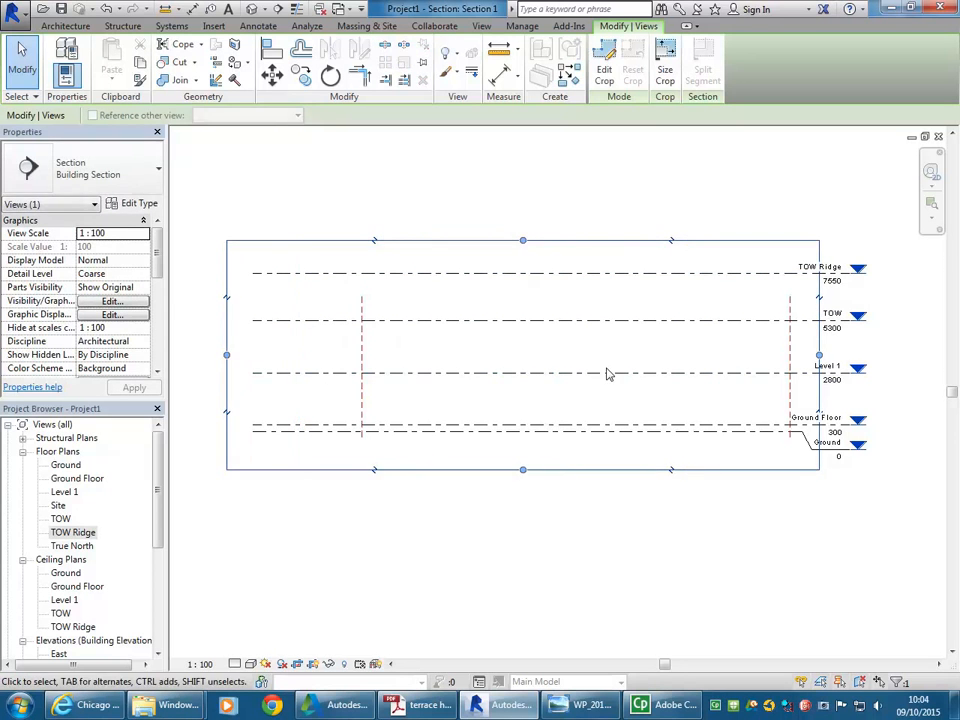
drag(795, 355, 871, 355)
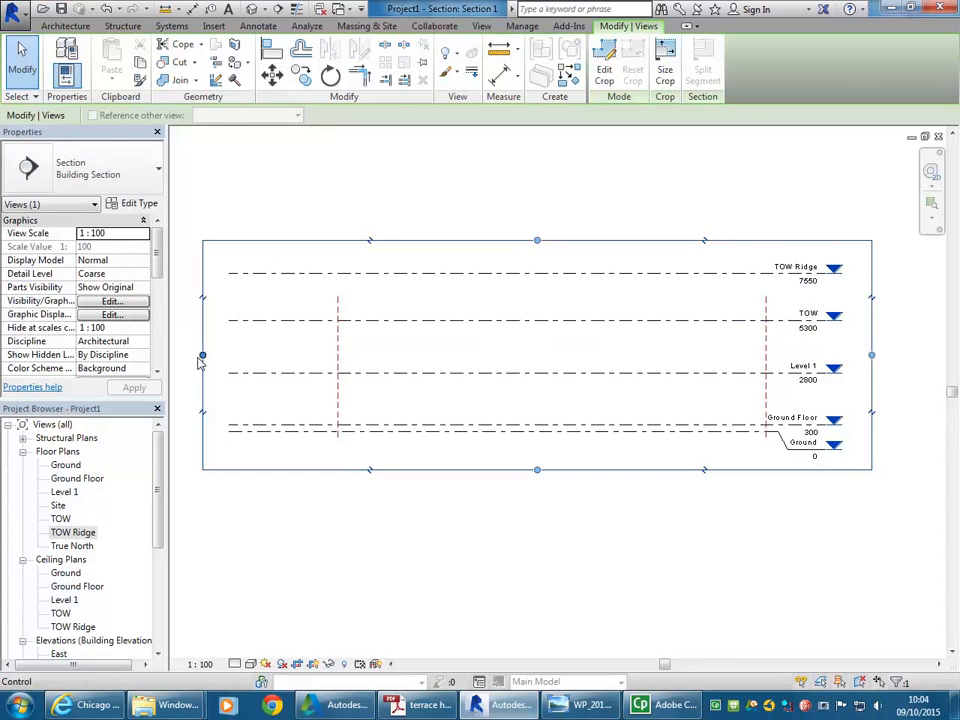
drag(202, 358, 211, 355)
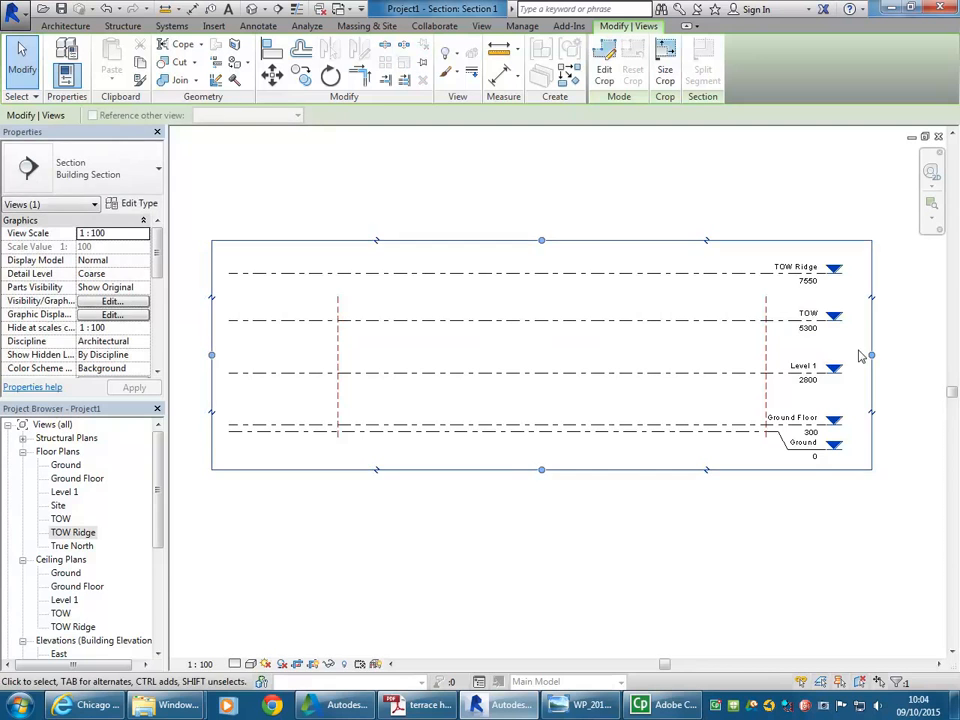
drag(871, 358, 863, 355)
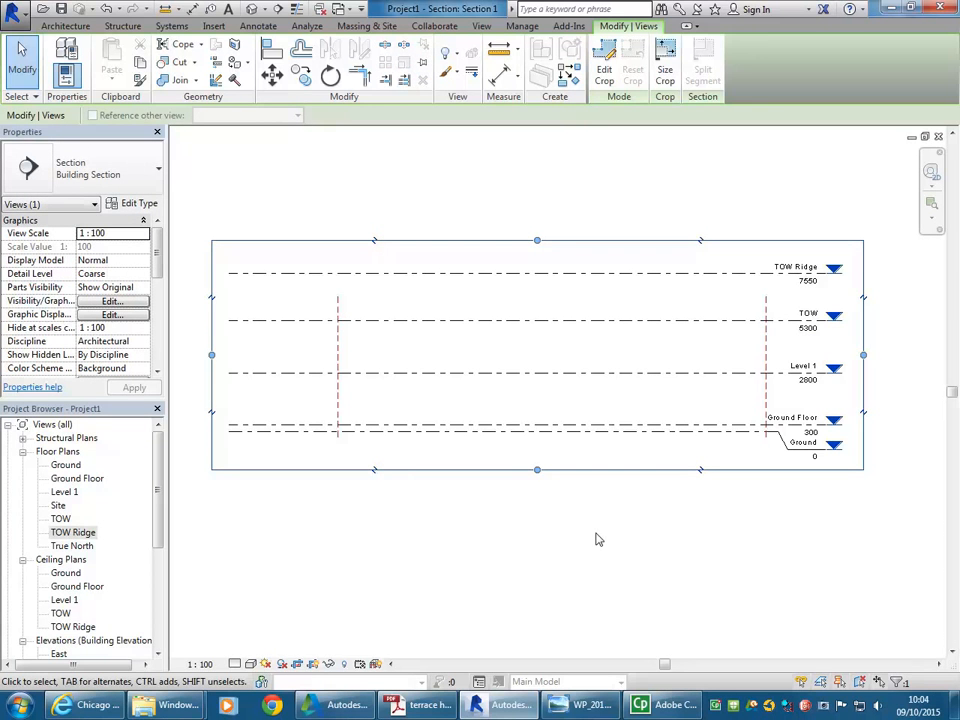
click(596, 540)
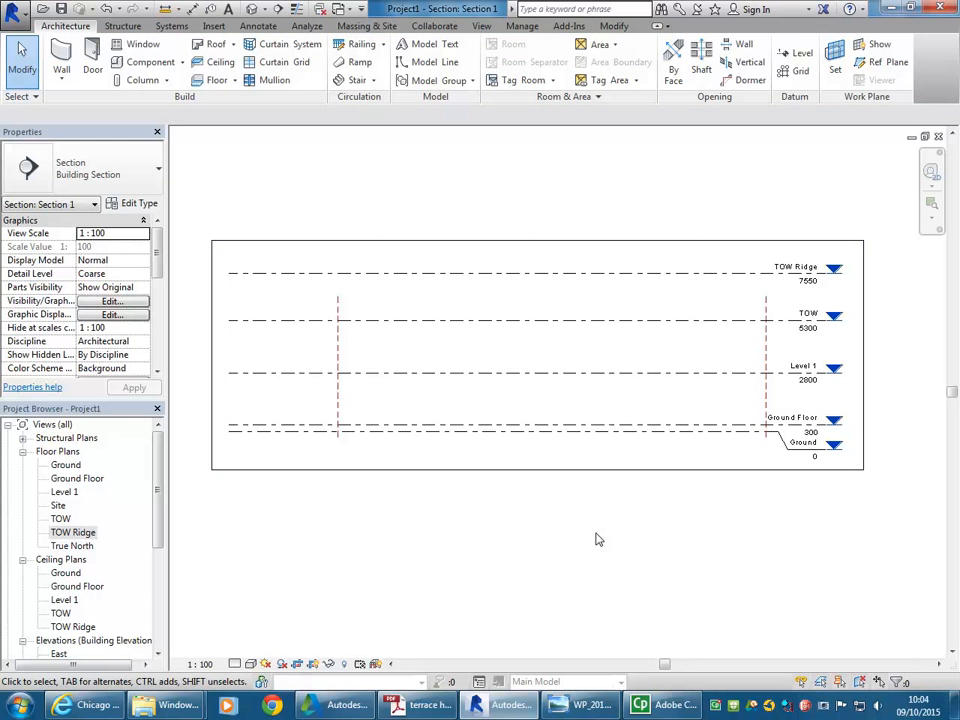
- Extend the left reference plane up past the TOW Ridge level, and pull the aligned level heads slightly further right
click(339, 356)
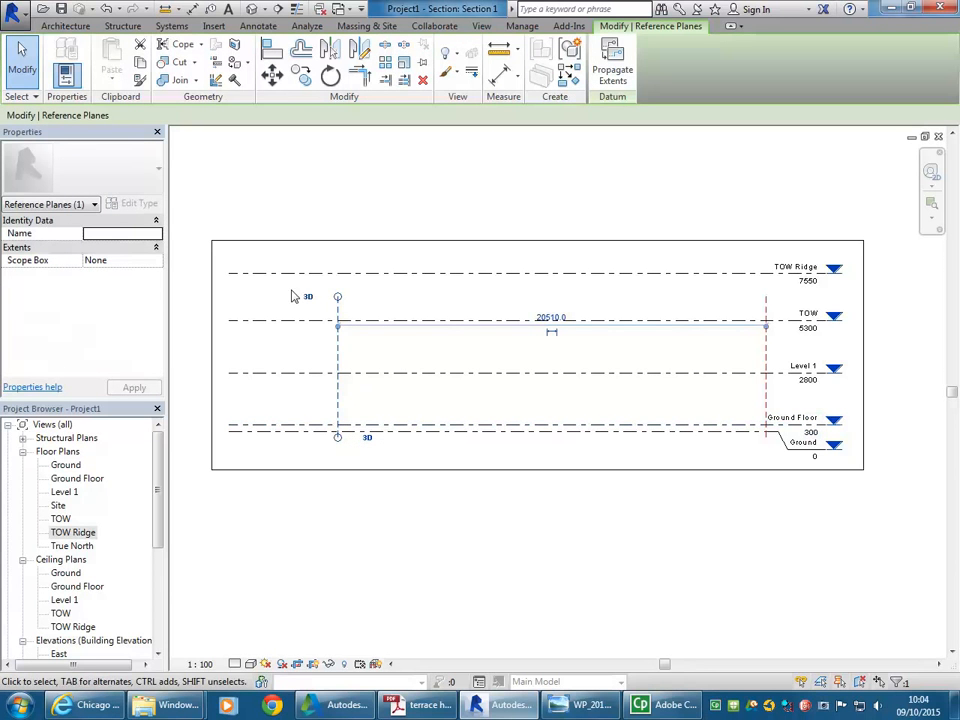
drag(338, 300, 338, 262)
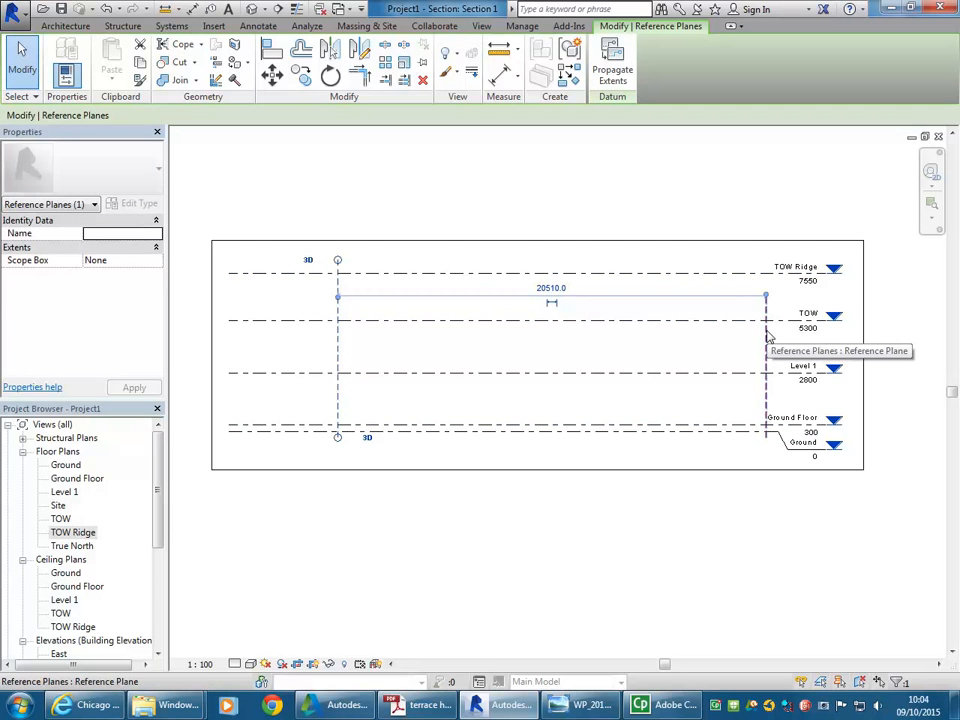
click(548, 322)
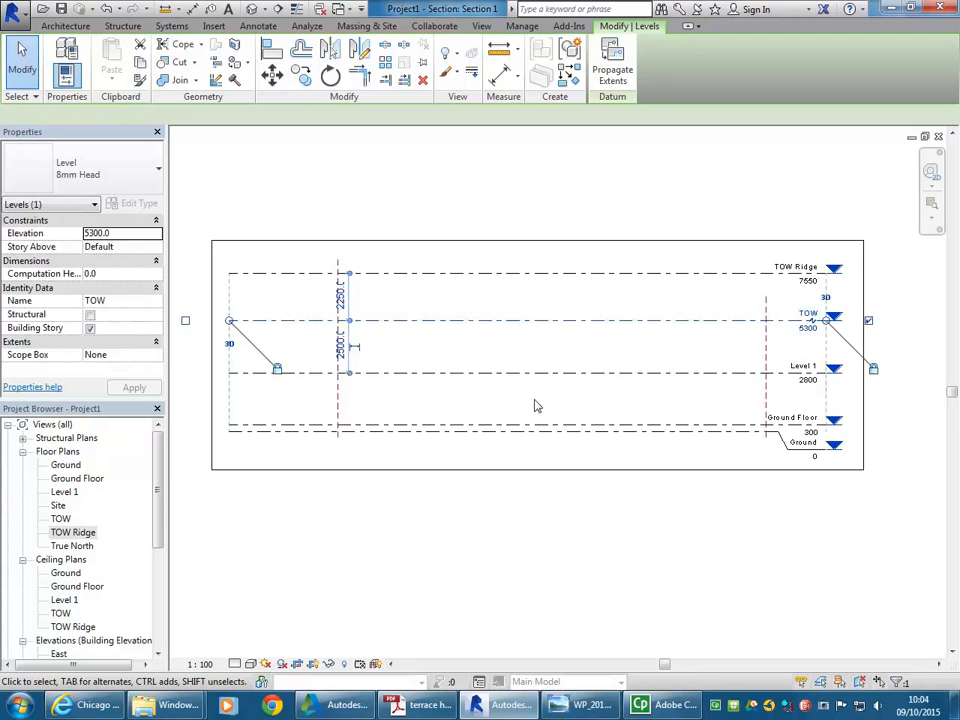
mouse_move(826, 321)
mouse_down()
mouse_move(761, 321)
mouse_move(836, 317)
mouse_up()
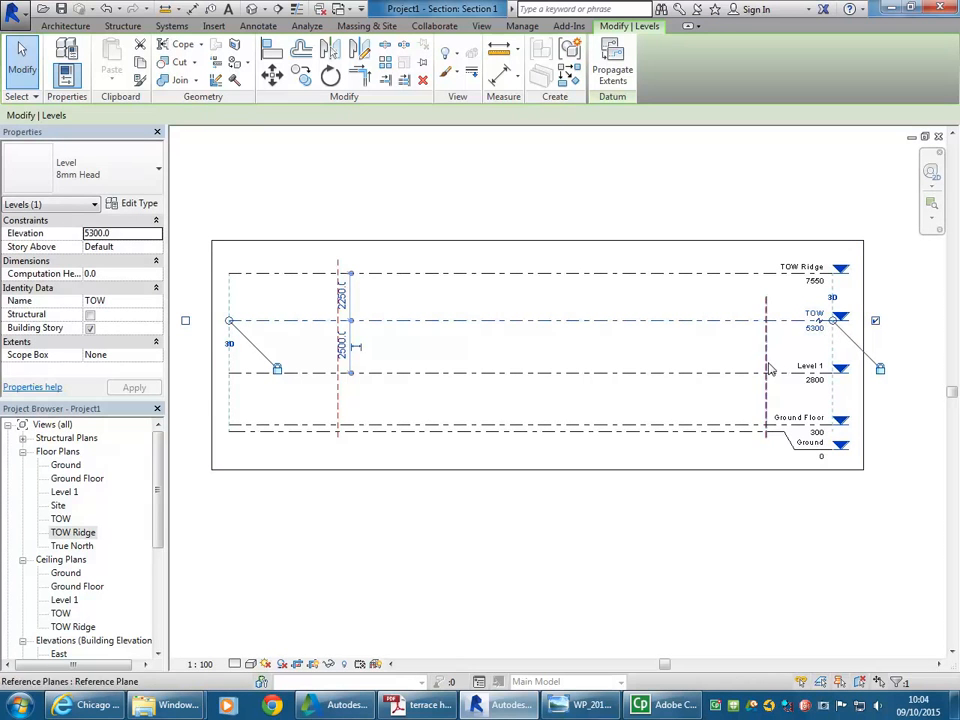
- Shorten the left ends of the aligned level lines slightly inside Section 1's crop region and clear the selection
drag(229, 320, 243, 320)
click(338, 561)
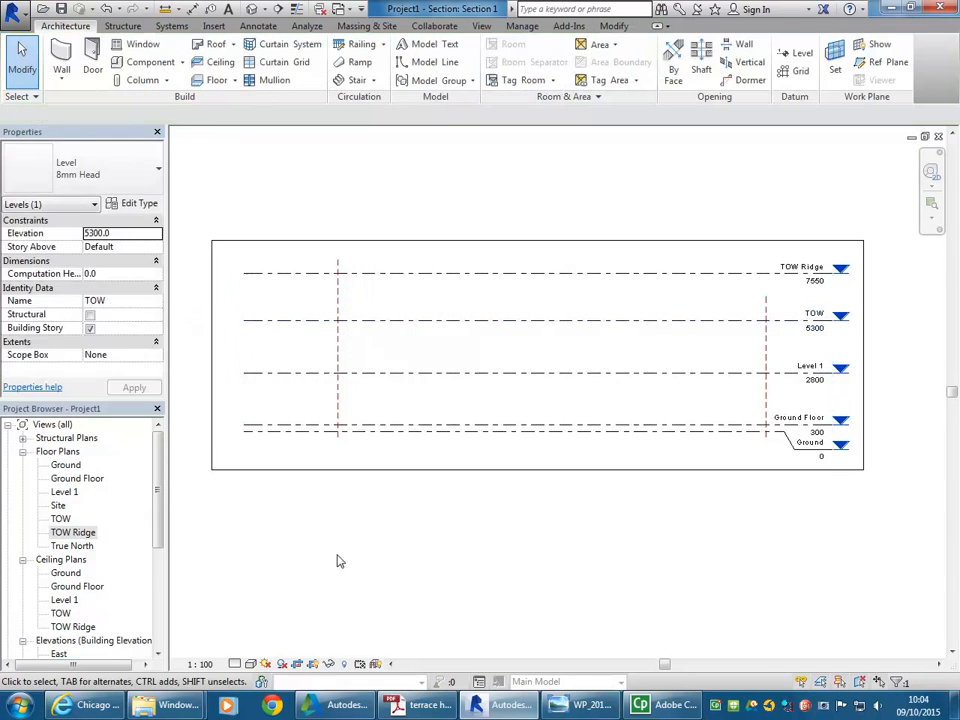
- Review the Ground floor plan and the South elevation to check how the levels and reference planes display
double_click(66, 465)
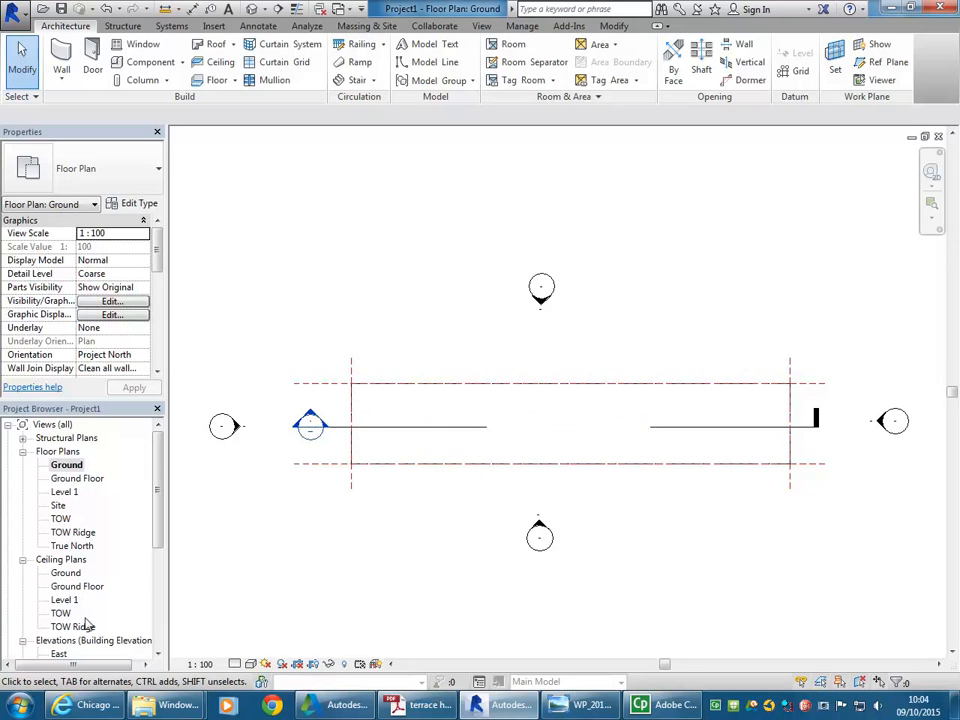
scroll(163, 507, down, 2)
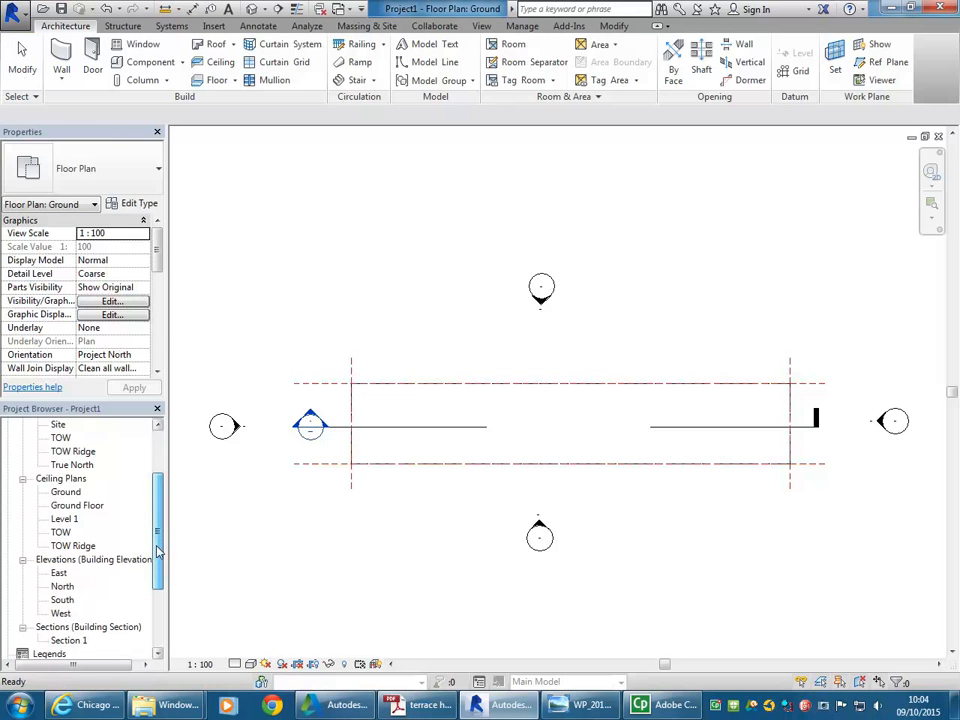
double_click(63, 599)
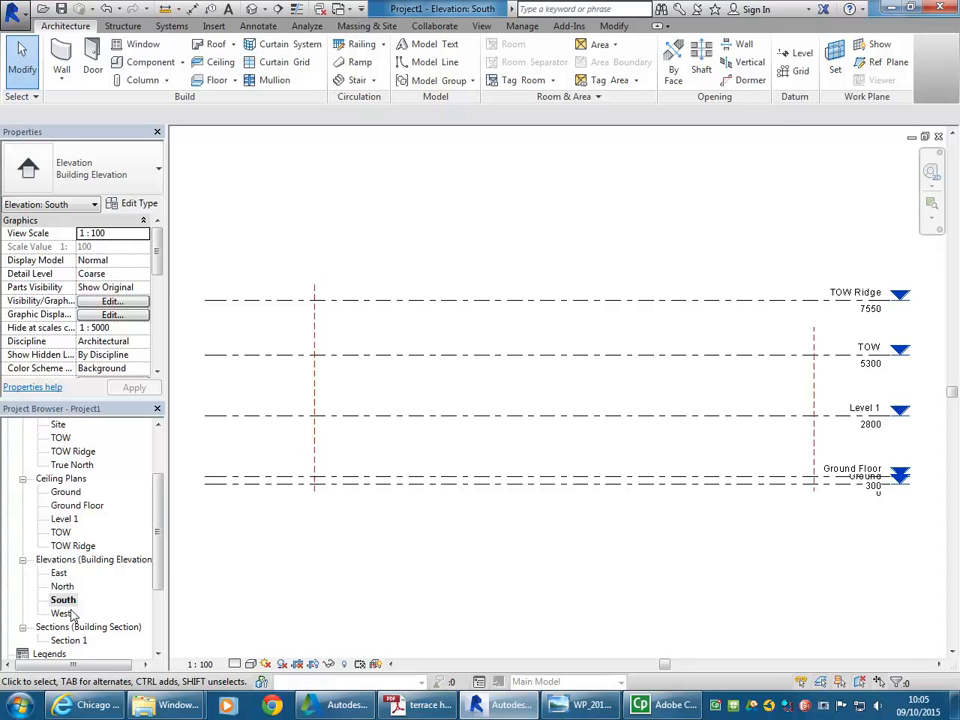
- In Section 1, extend the right reference plane up past the TOW Ridge level to match the left one
double_click(69, 640)
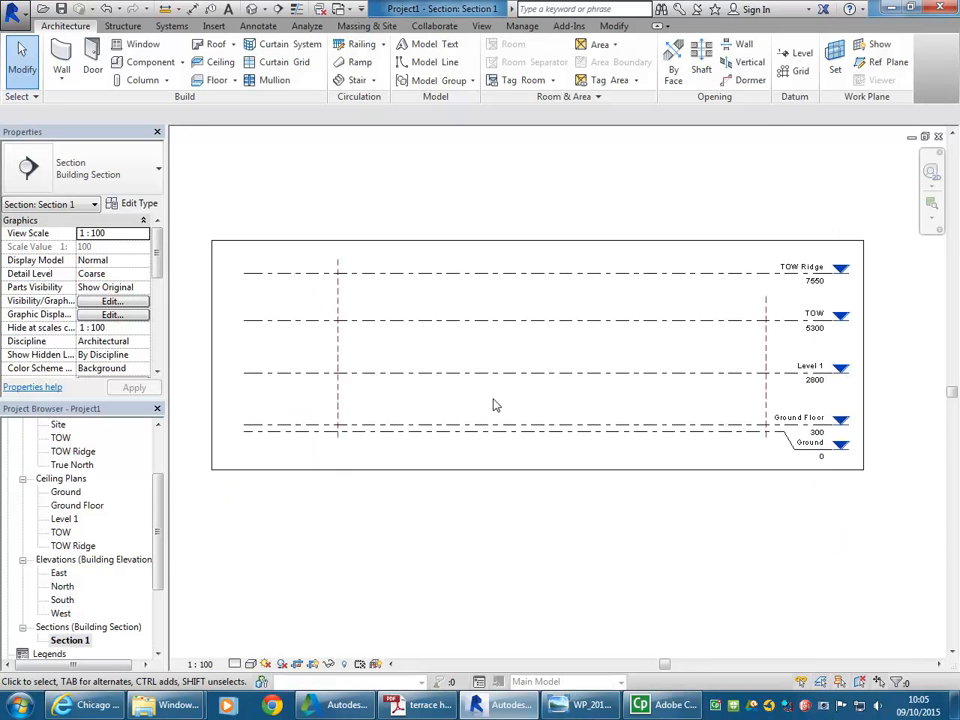
click(766, 330)
drag(766, 300, 766, 260)
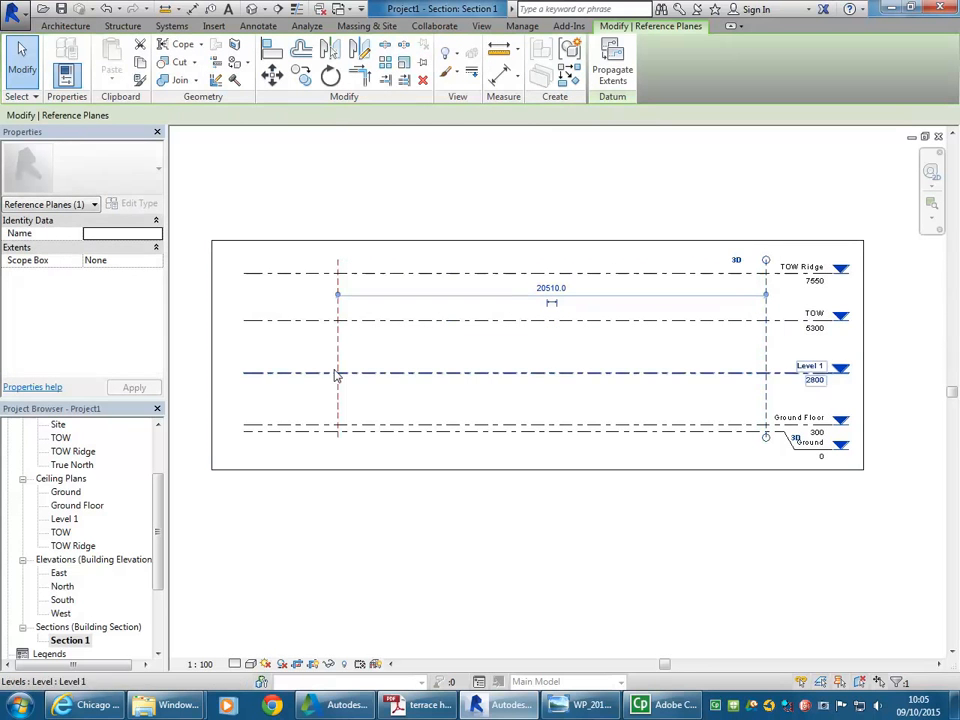
click(430, 360)
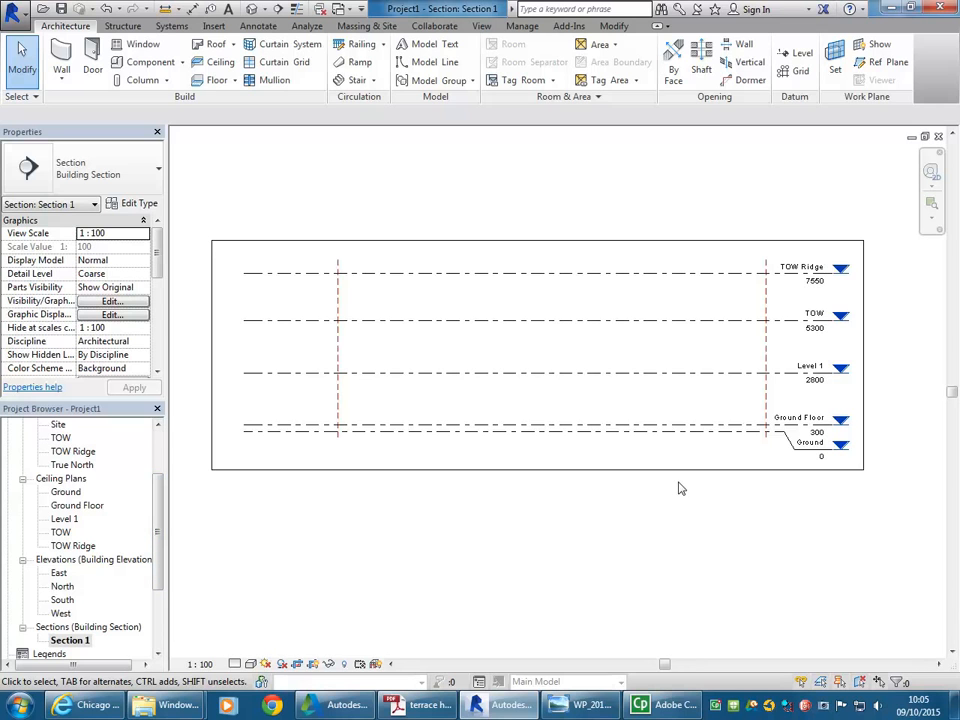
middle_drag(723, 392, 628, 388)
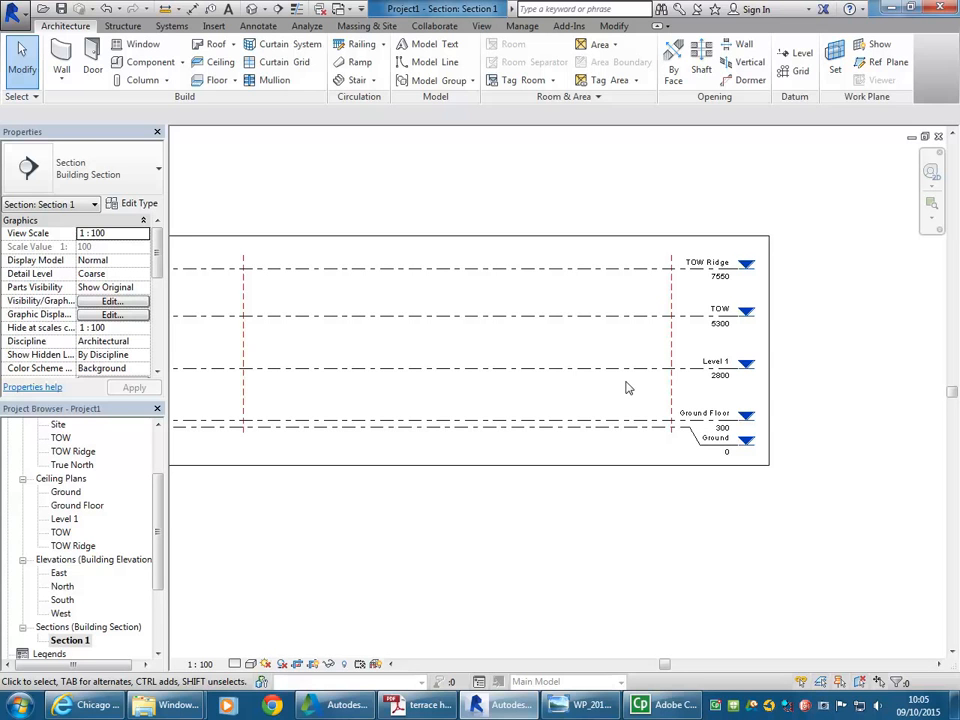
- Open the Ground floor plan, then switch to the setup drawing PDF and examine the lower floor plan dimensions on page 1
drag(158, 509, 156, 432)
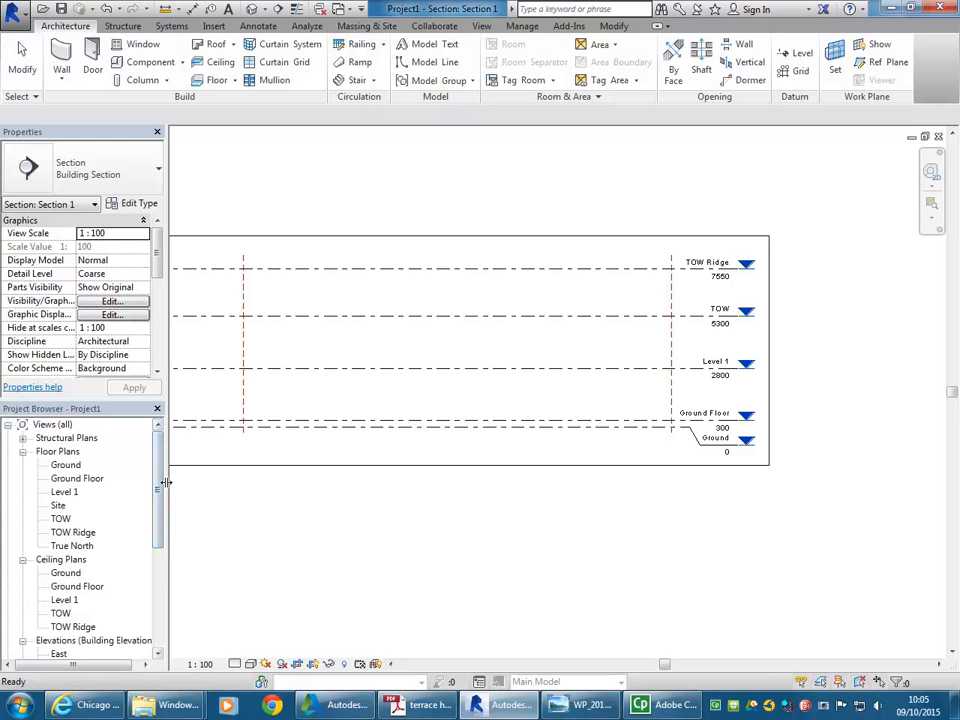
double_click(70, 465)
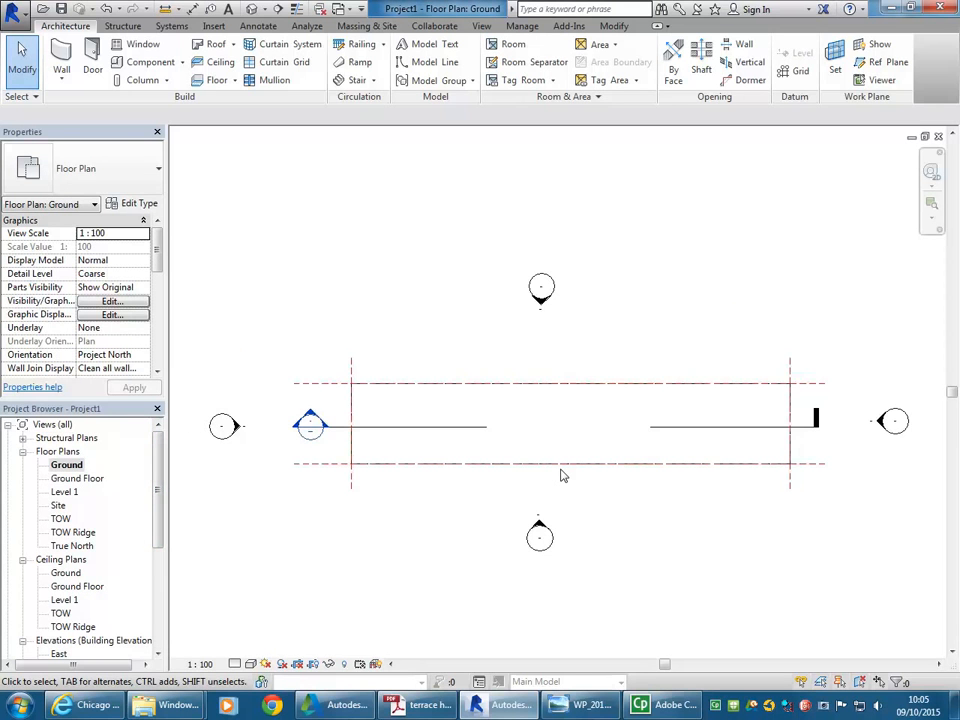
click(425, 705)
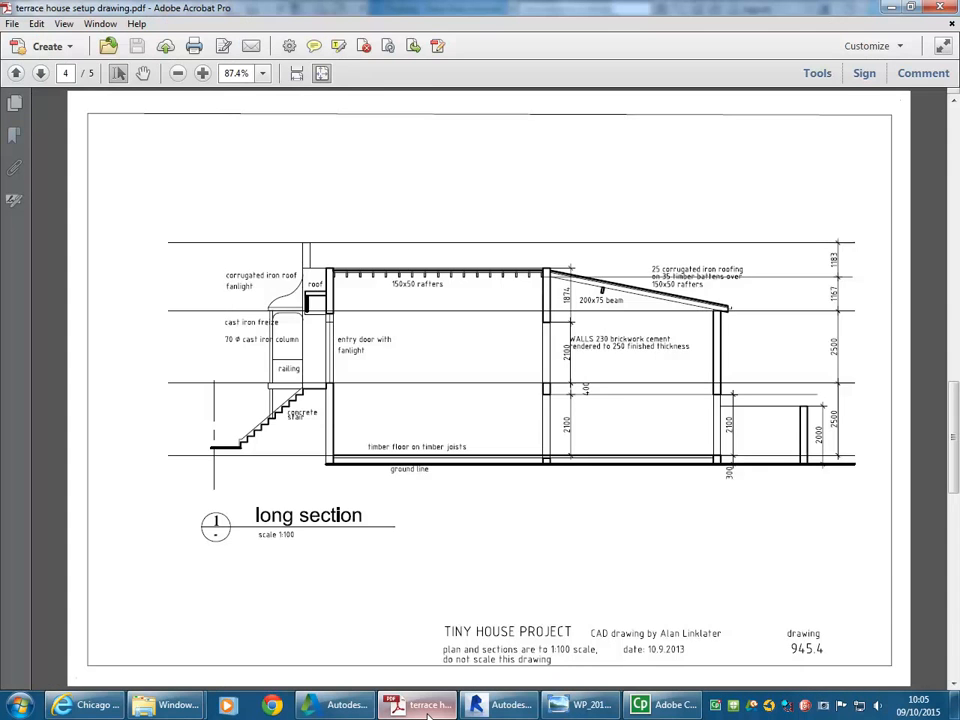
scroll(415, 413, up, 2)
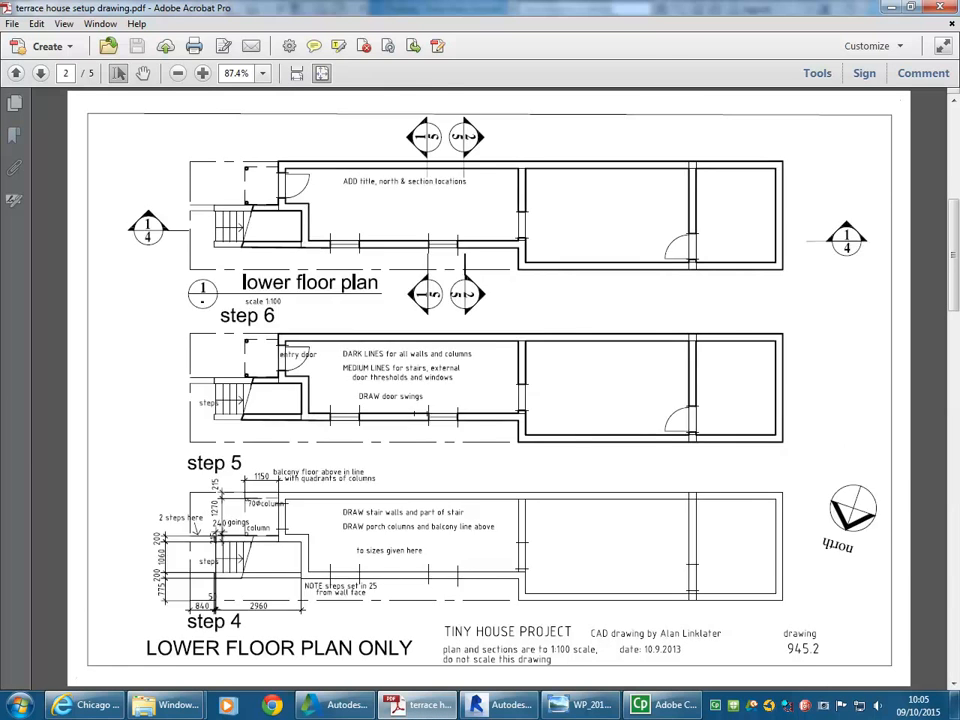
scroll(420, 418, up, 2)
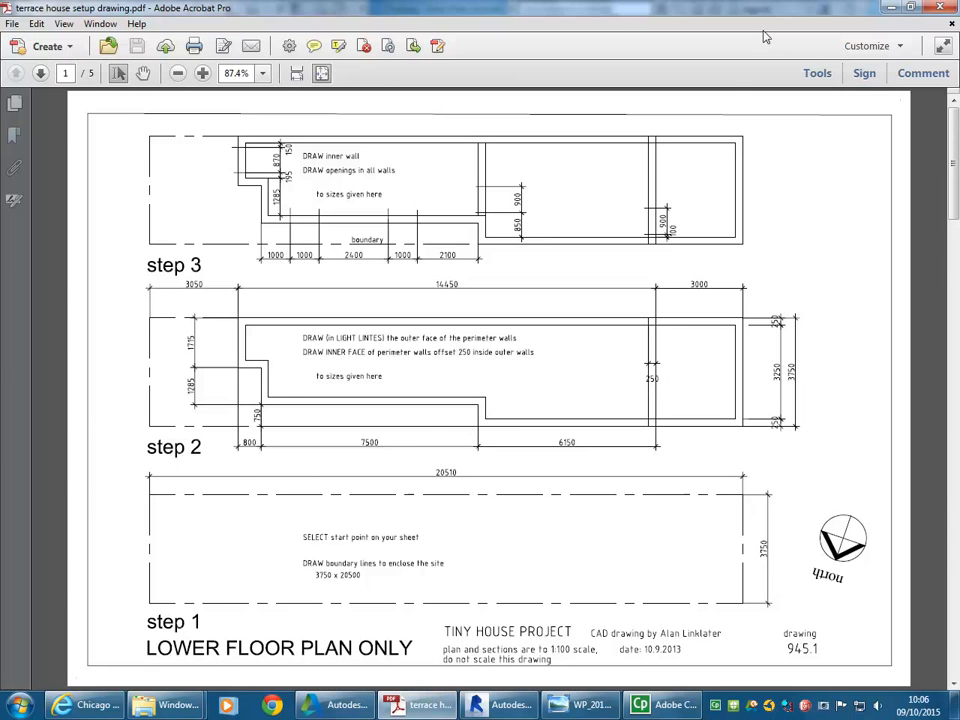
- Back in Revit's Ground plan, draw a vertical reference plane across the site, 3000 mm inside the right boundary
key(alt+Tab)
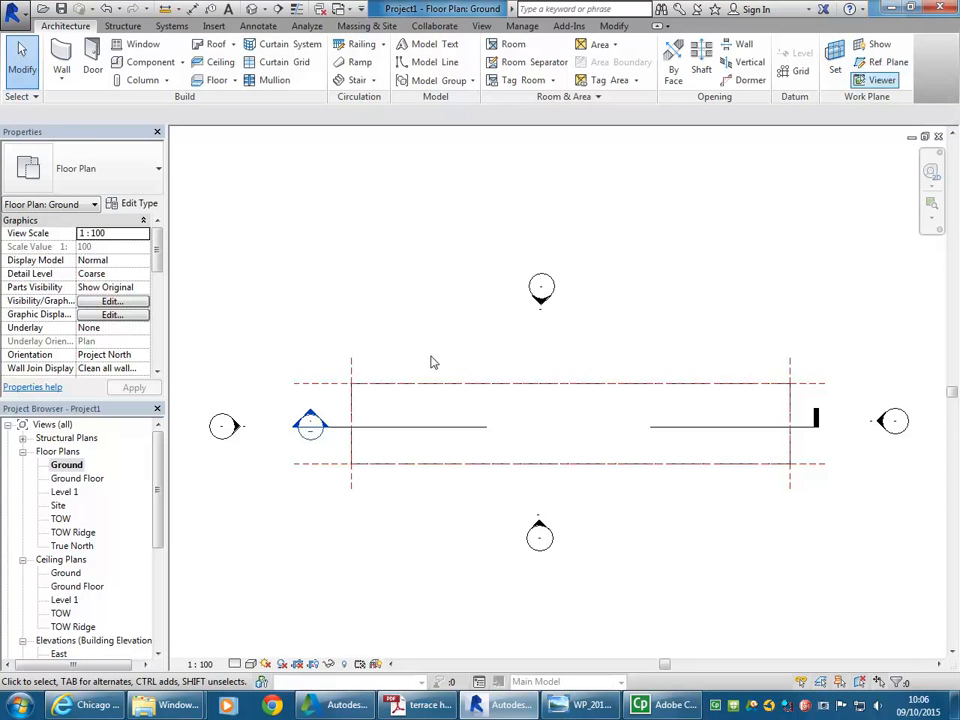
click(66, 466)
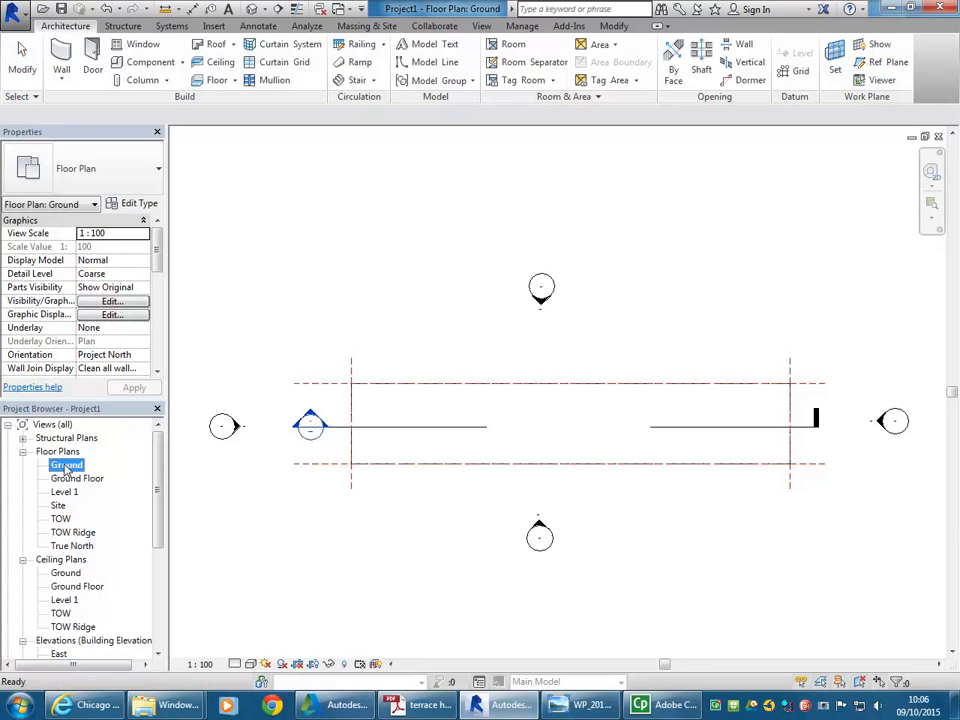
click(448, 329)
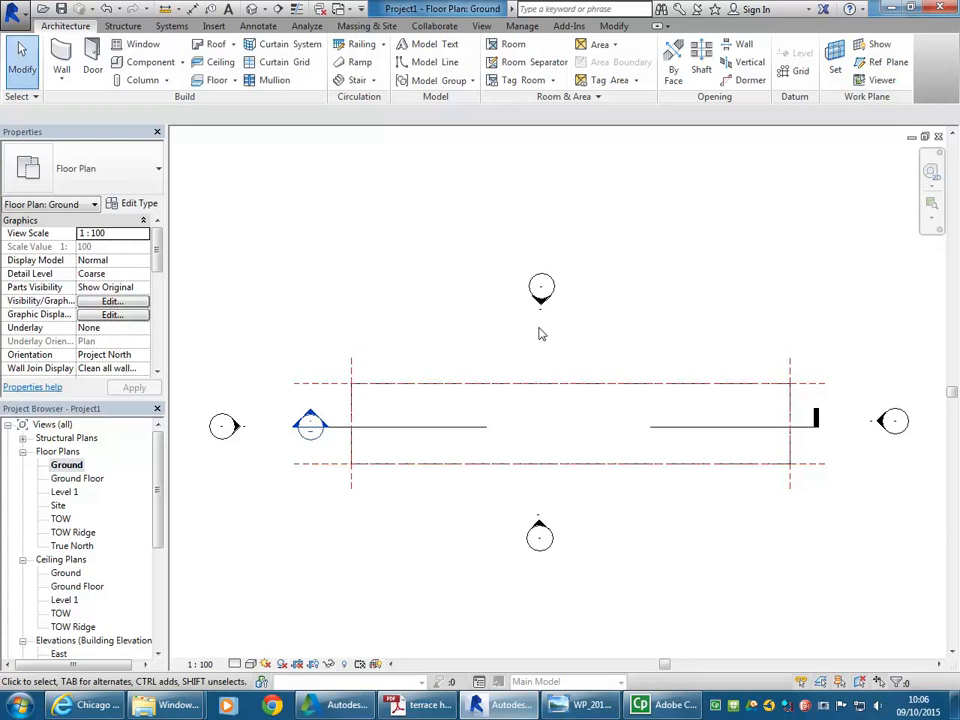
click(883, 63)
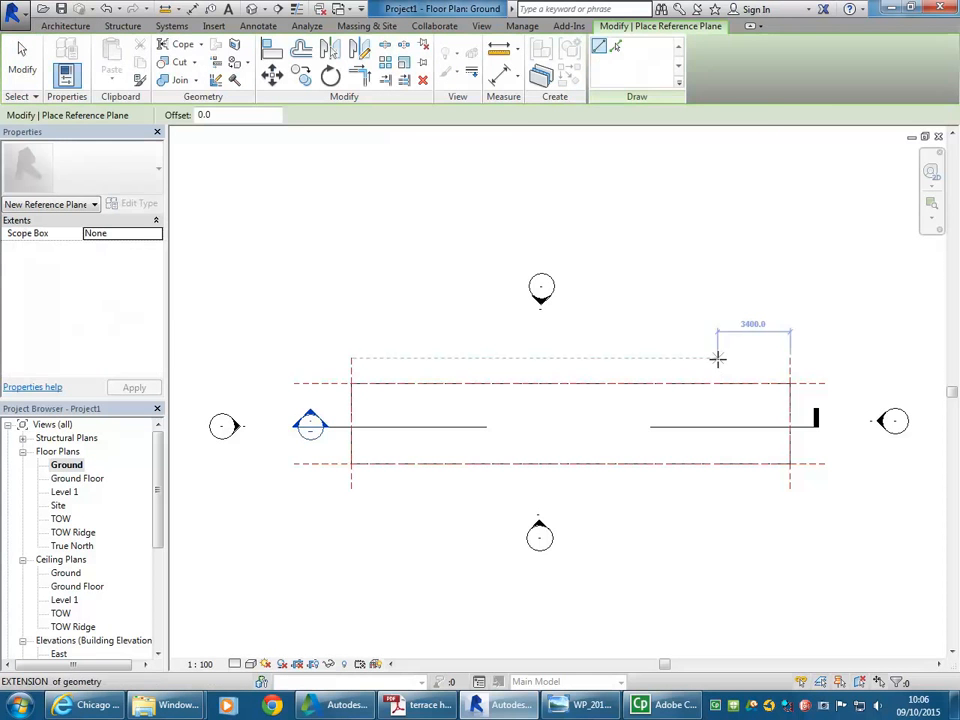
click(717, 357)
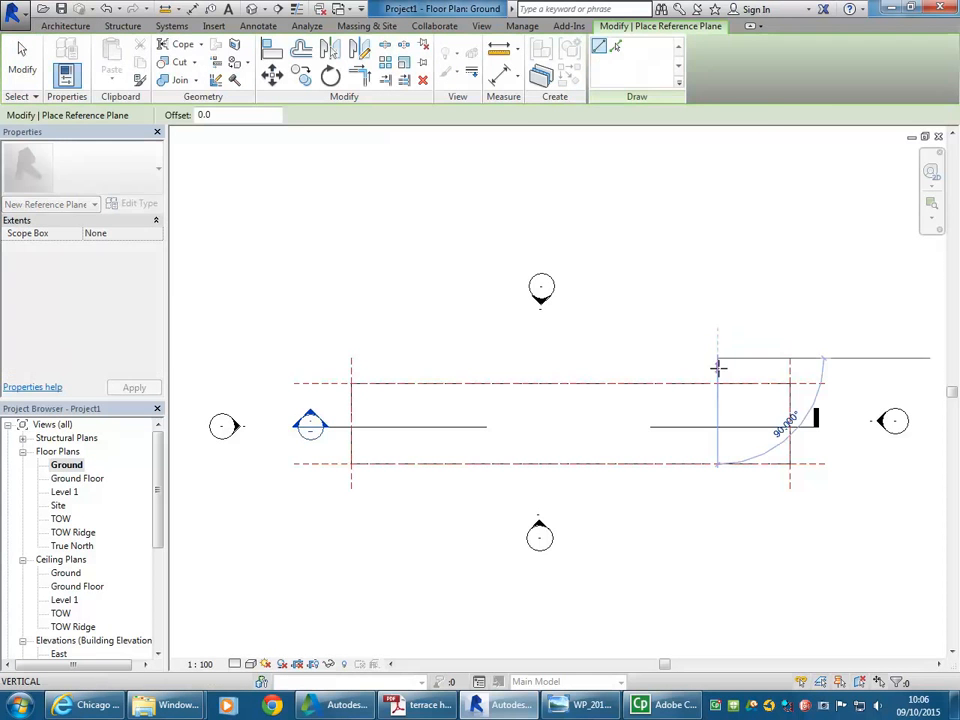
click(716, 492)
scroll(721, 397, up, 1)
middle_drag(721, 397, 531, 382)
scroll(531, 382, up, 2)
click(607, 344)
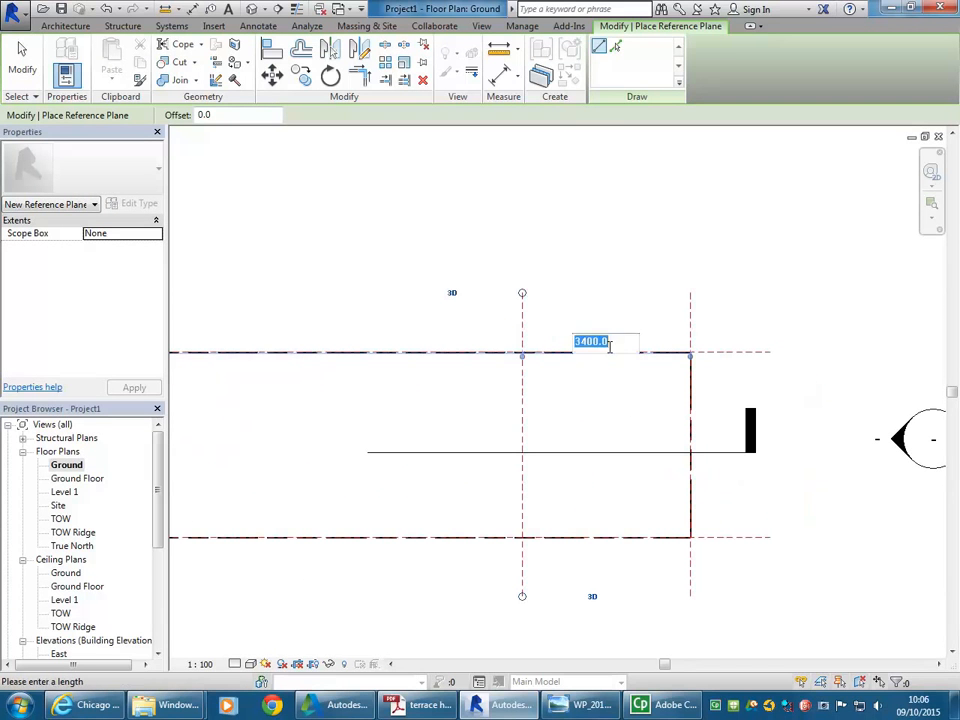
text(3000)
key(Return)
- Draw another vertical reference plane across the site, 3050 mm inside the left boundary, and end the command
scroll(446, 444, down, 1)
scroll(355, 467, down, 2)
middle_drag(355, 467, 691, 434)
scroll(446, 409, up, 1)
scroll(393, 372, up, 1)
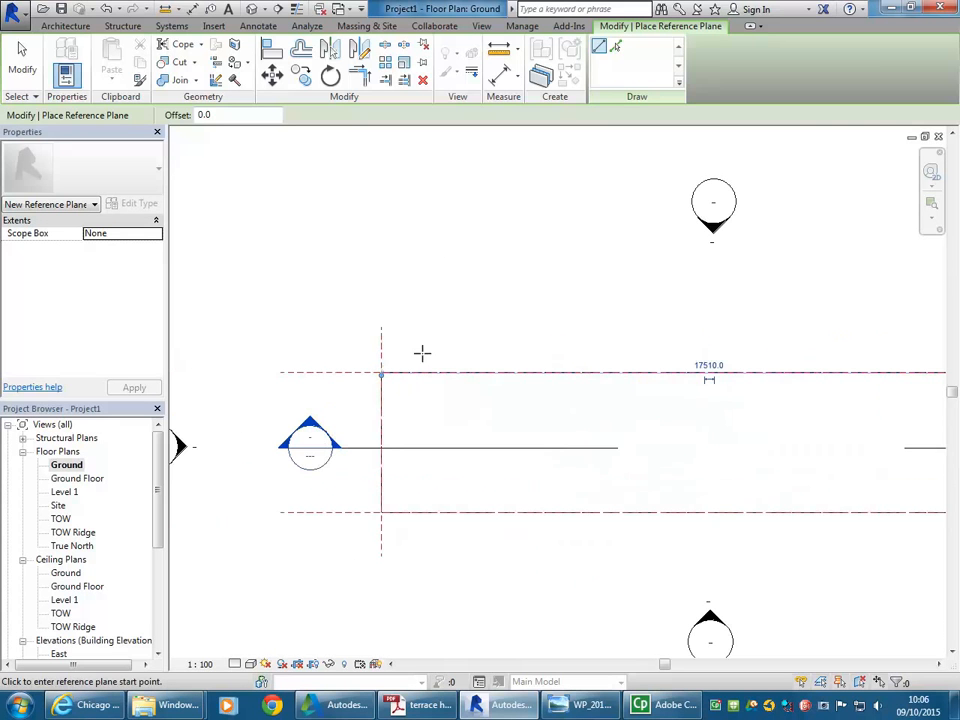
click(482, 327)
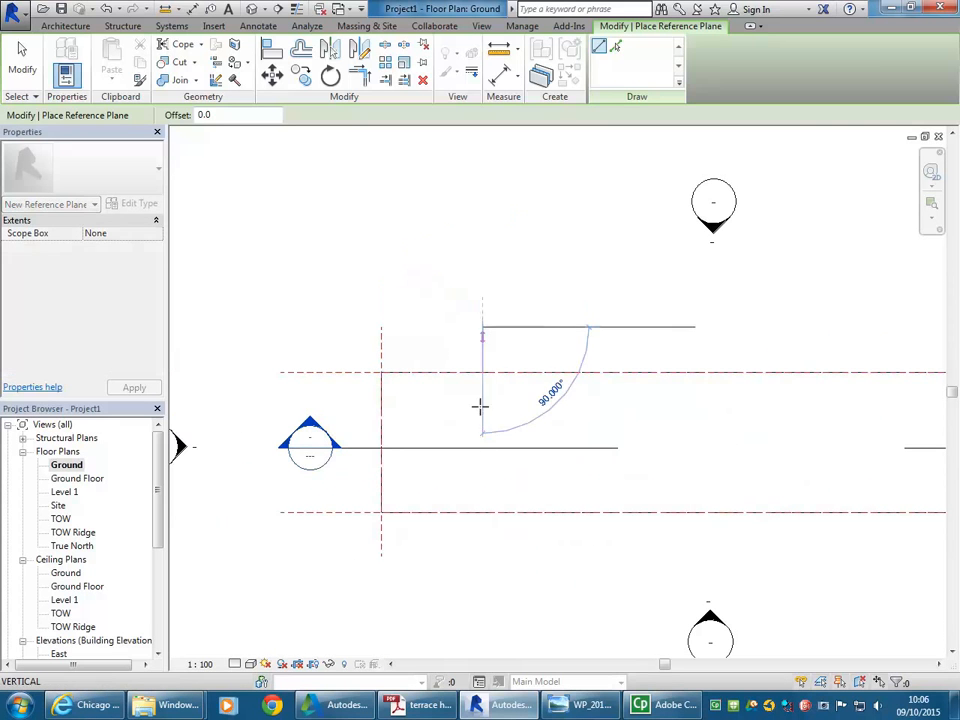
click(482, 556)
click(431, 366)
text(3050)
key(Return)
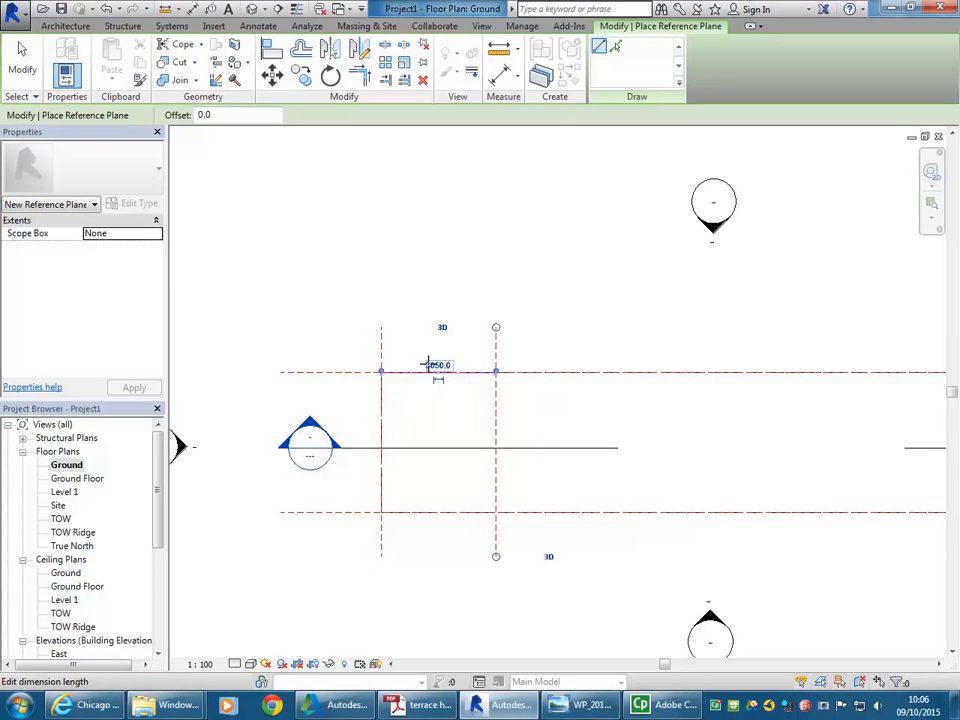
scroll(567, 270, down, 2)
middle_drag(567, 270, 400, 286)
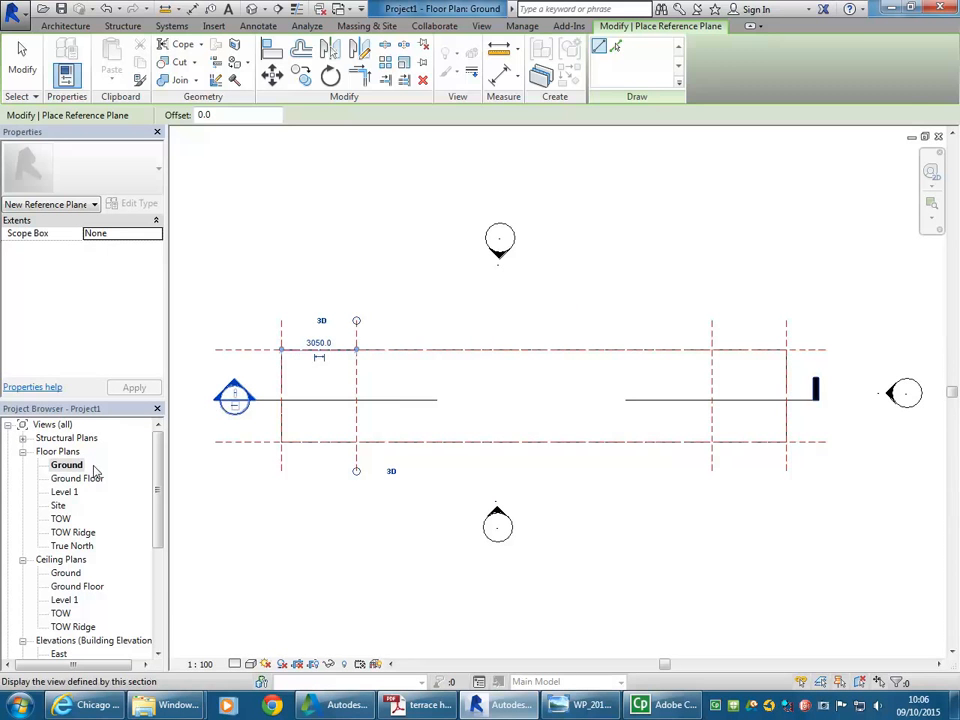
key(Escape)
- Open Section 1 and inspect how the two new reference planes and their extents appear there
scroll(120, 520, down, 3)
double_click(69, 599)
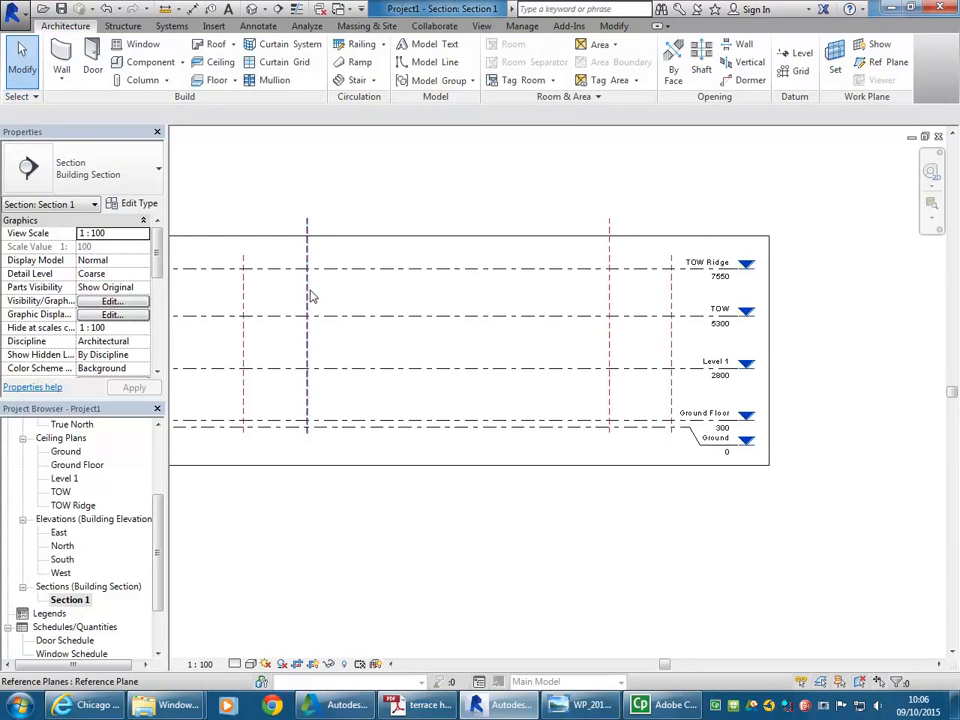
click(309, 223)
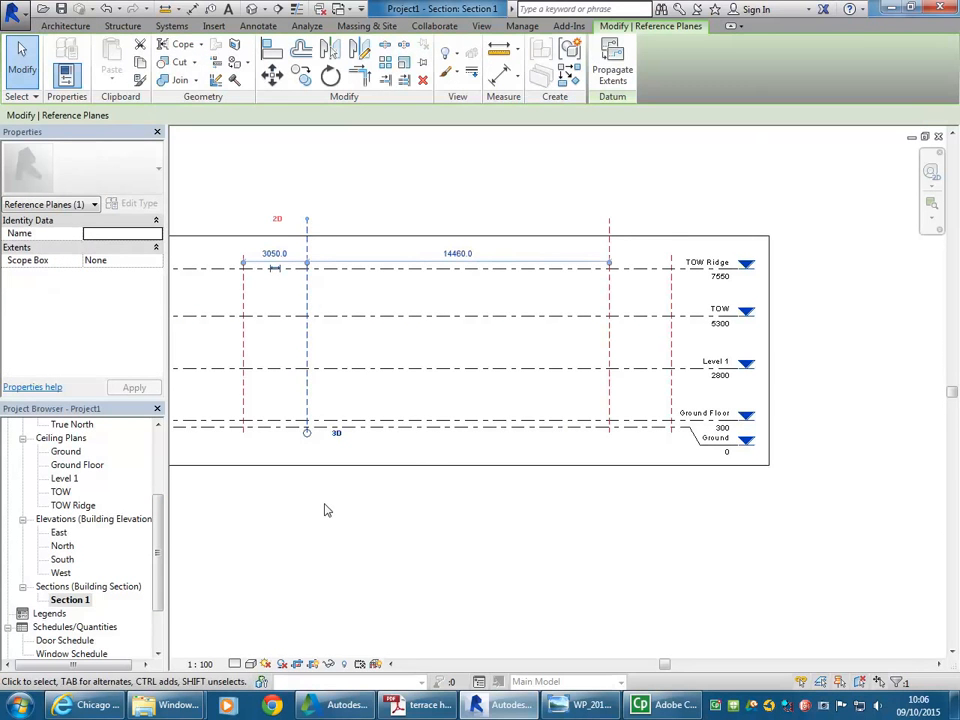
click(484, 291)
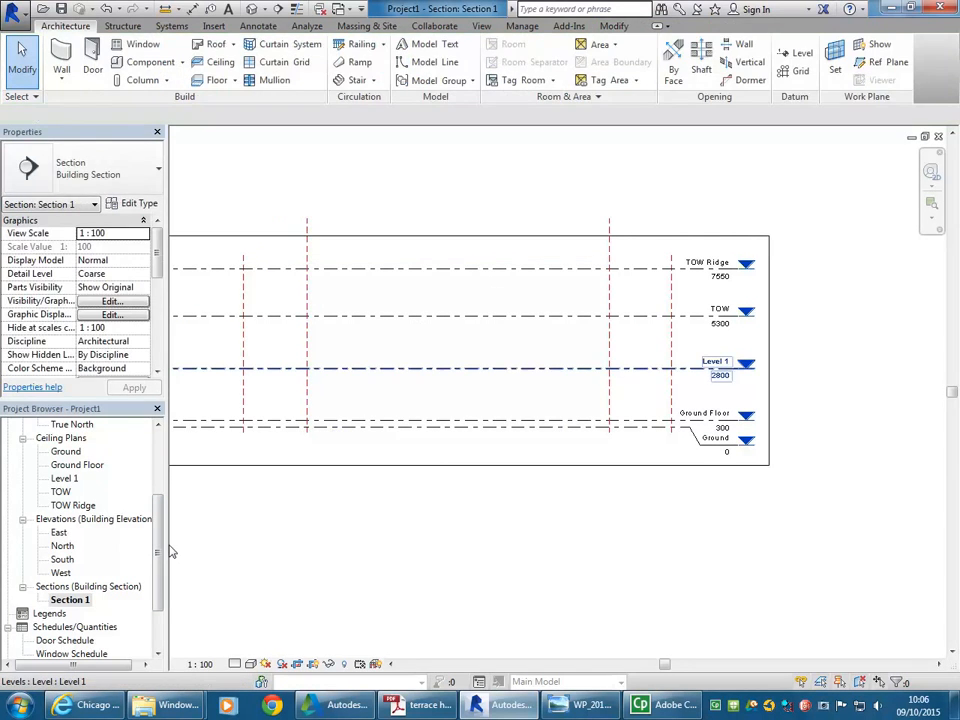
- Return to the Ground floor plan and check the spacing around the two inner vertical reference planes
scroll(160, 545, up, 3)
double_click(66, 465)
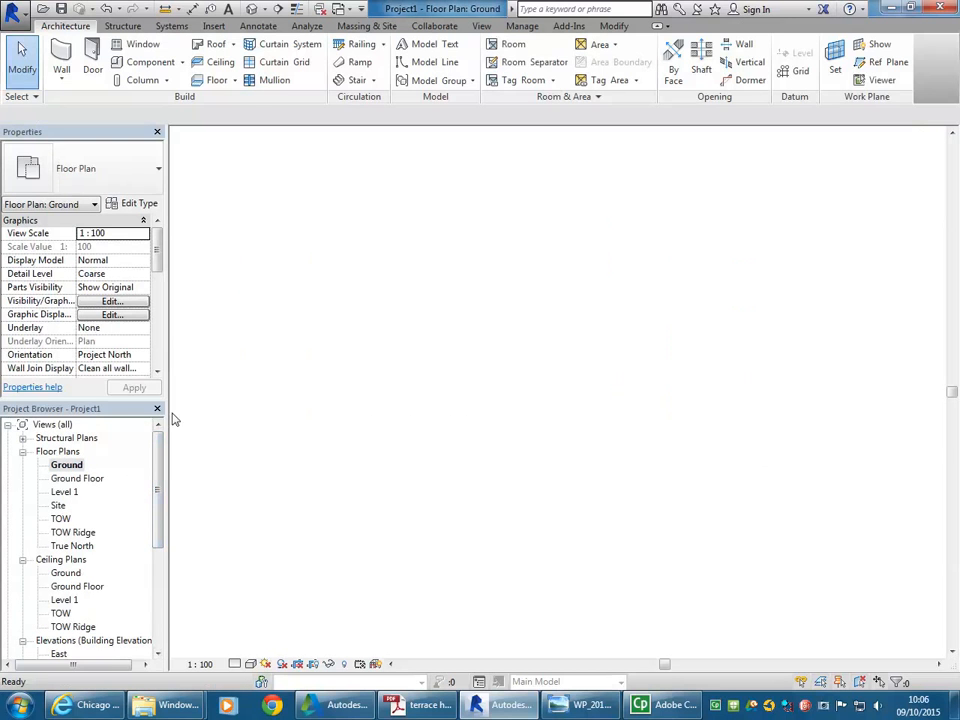
click(357, 375)
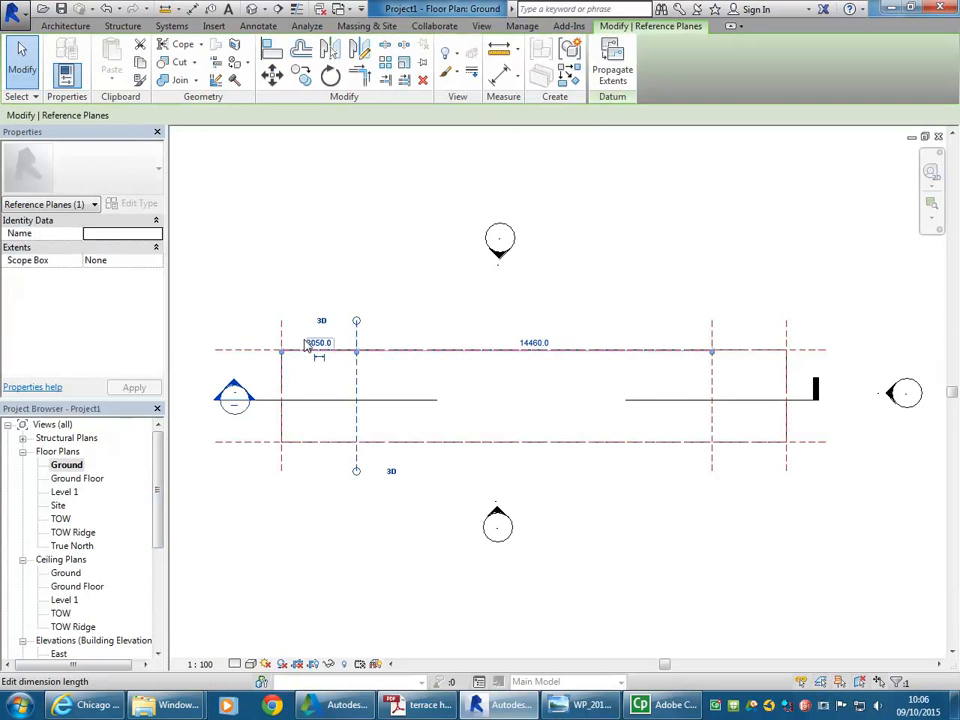
click(400, 287)
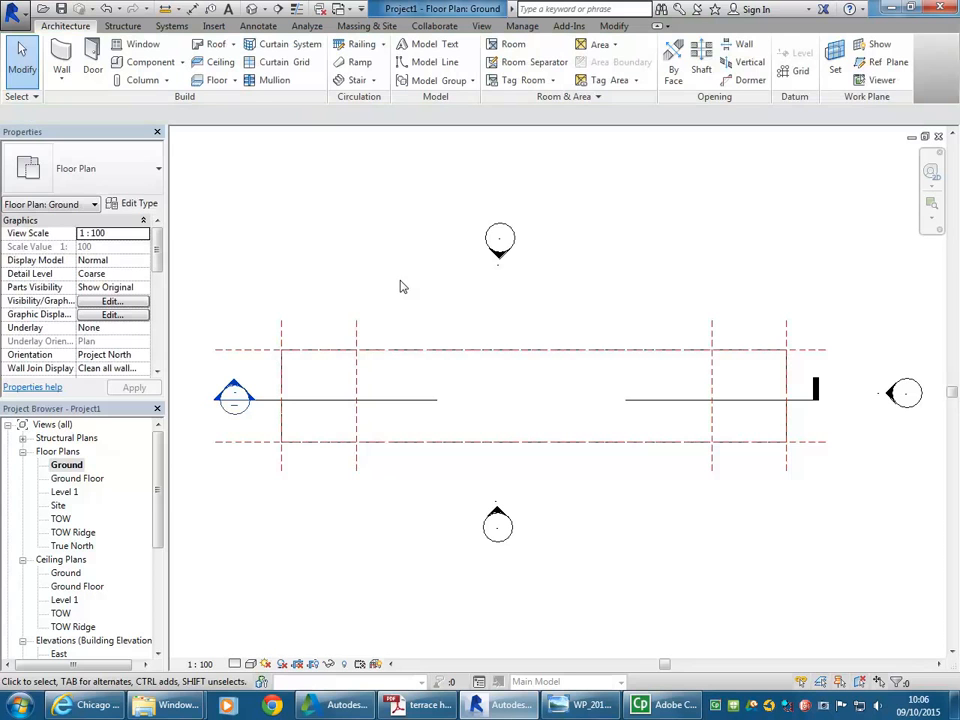
click(714, 343)
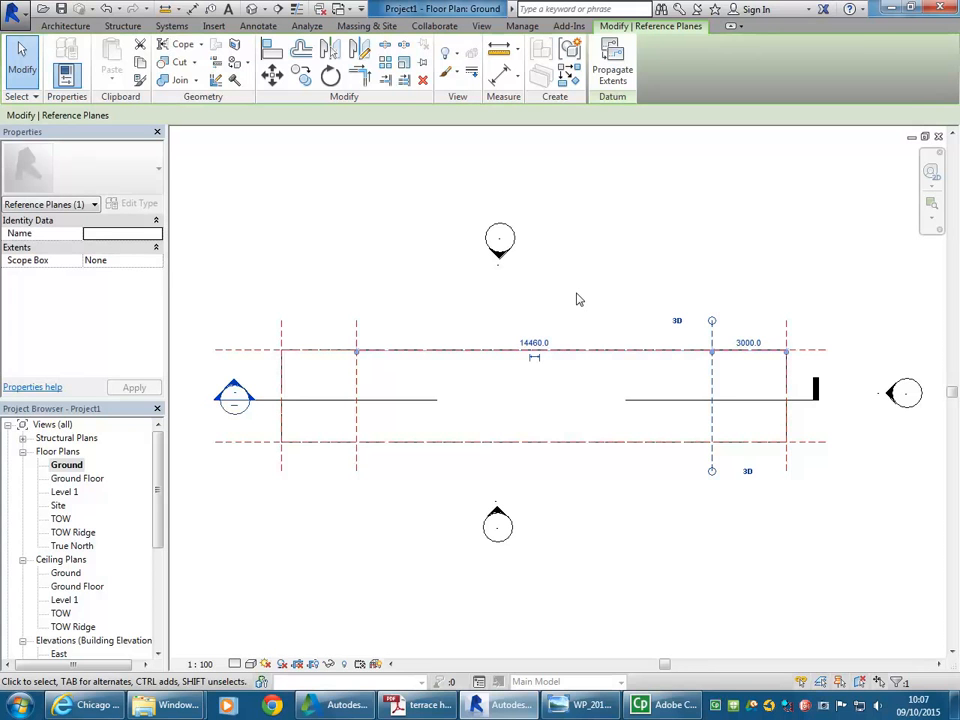
key(Escape)
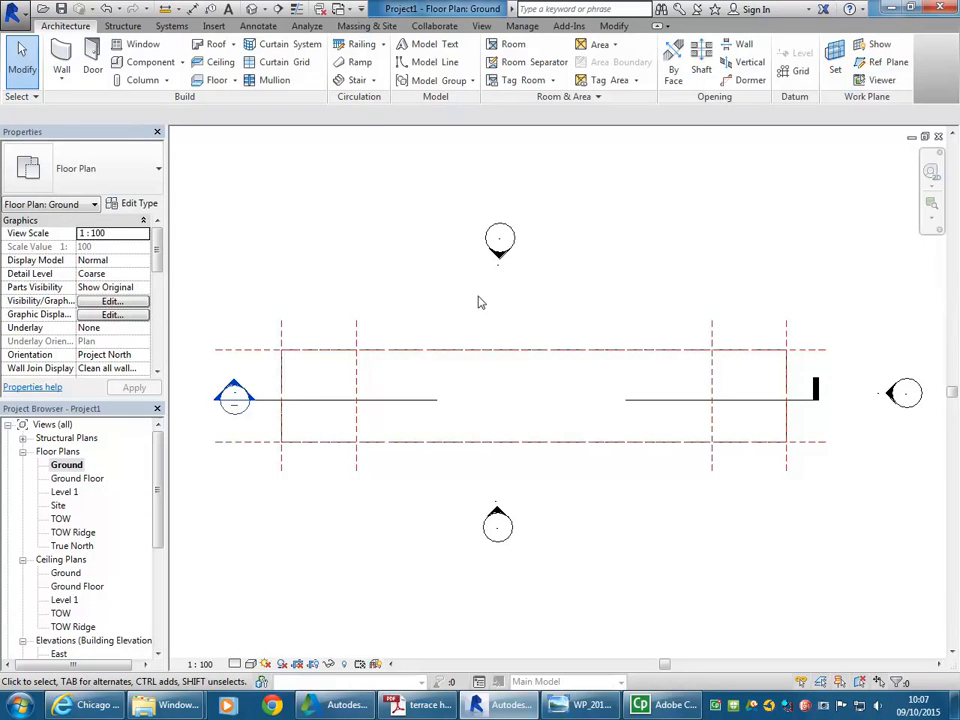
- Switch to the setup drawing PDF and dock its window beside the Revit floor plan
click(432, 706)
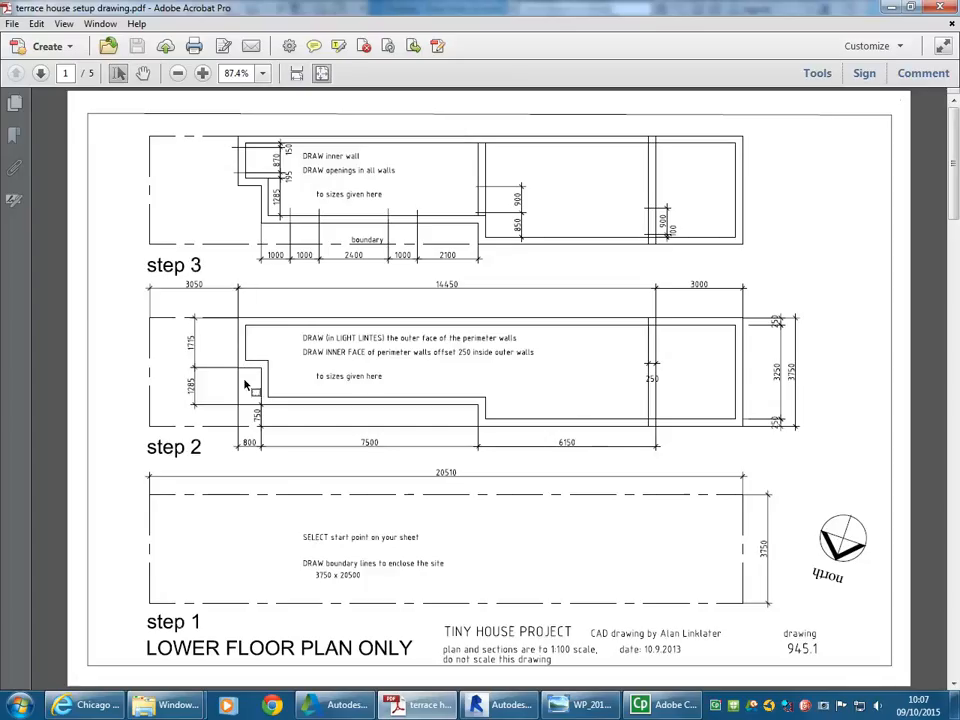
click(911, 7)
drag(310, 22, 959, 24)
- Hide the PDF's navigation pane buttons and enlarge page 1 to 75%, bringing the left side of the step plans into view
right_click(501, 327)
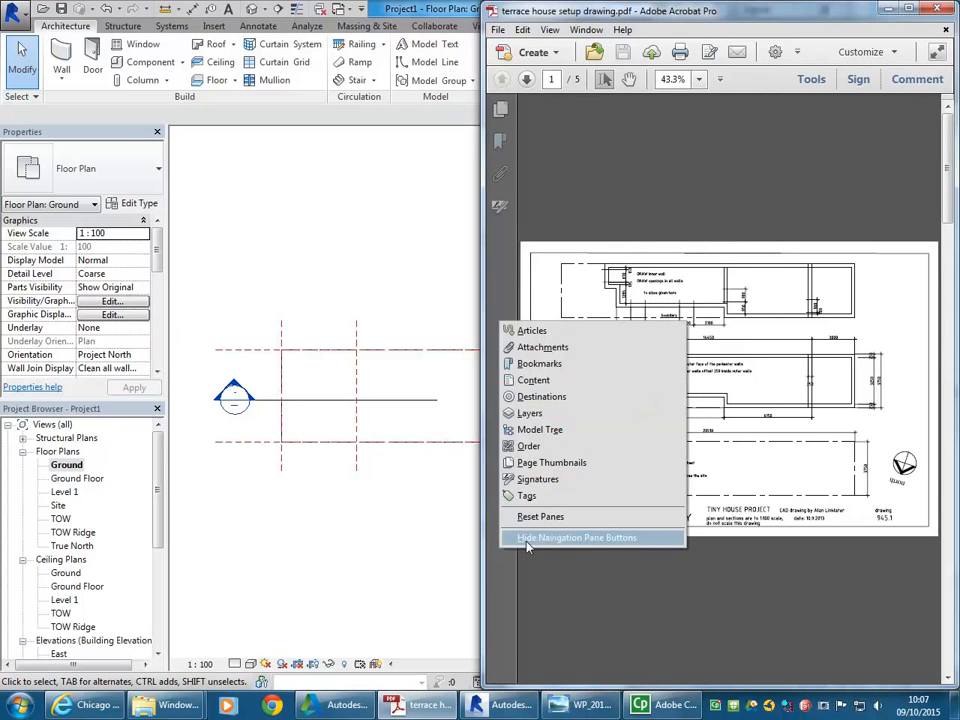
click(570, 538)
ctrl+scroll(615, 335, up, 3)
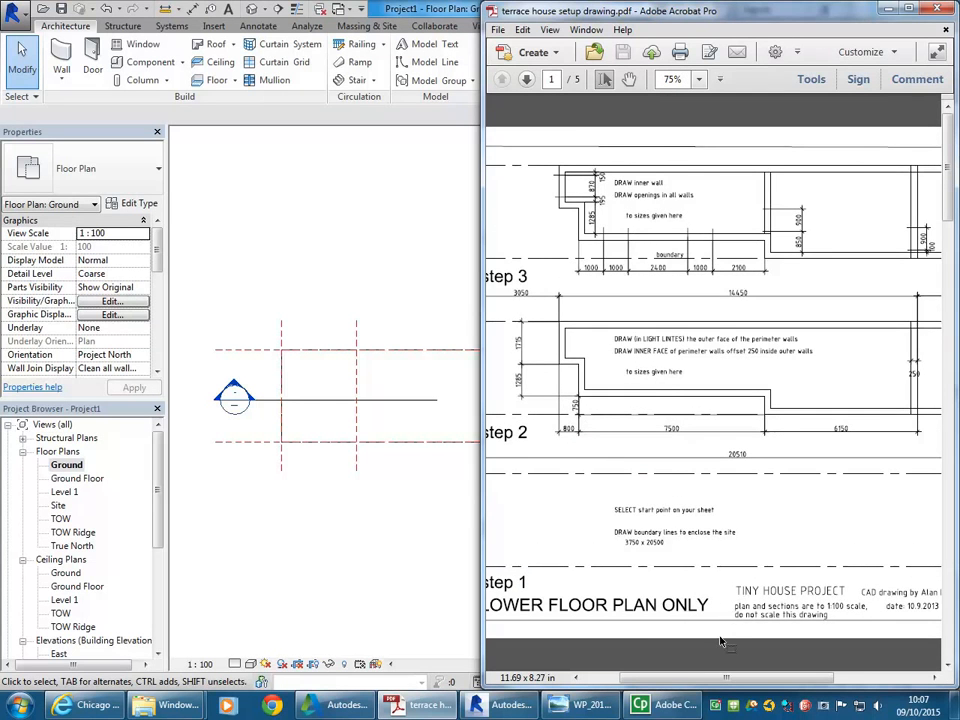
mouse_move(733, 680)
mouse_down()
mouse_move(698, 683)
mouse_move(731, 682)
mouse_up()
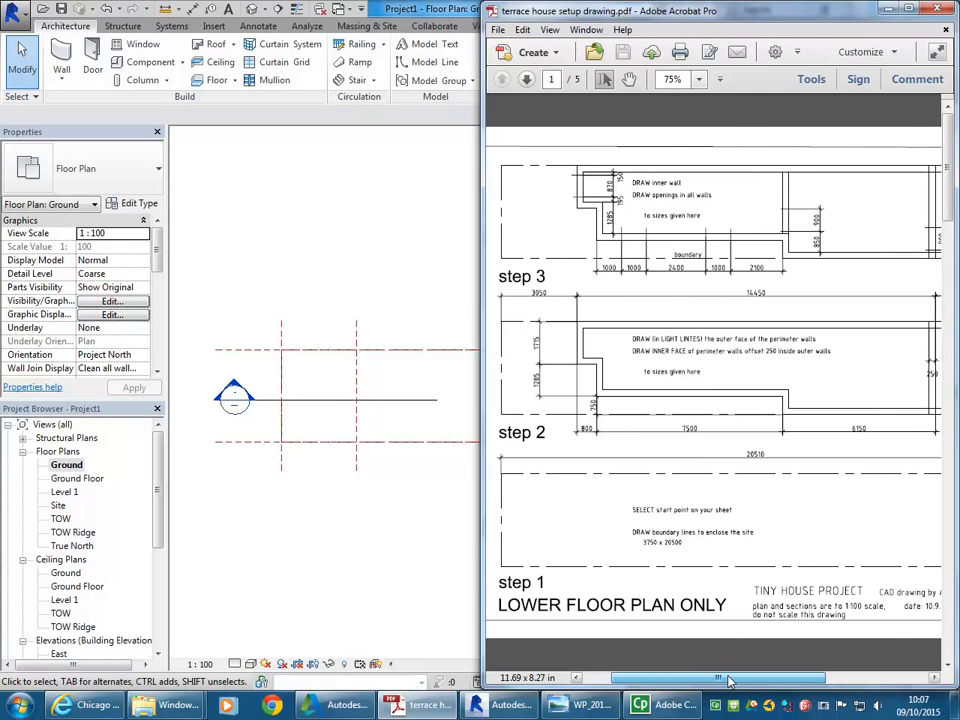
- Switch to Revit, restore its window beside the PDF and fit the whole Ground plan boundary in view
click(429, 246)
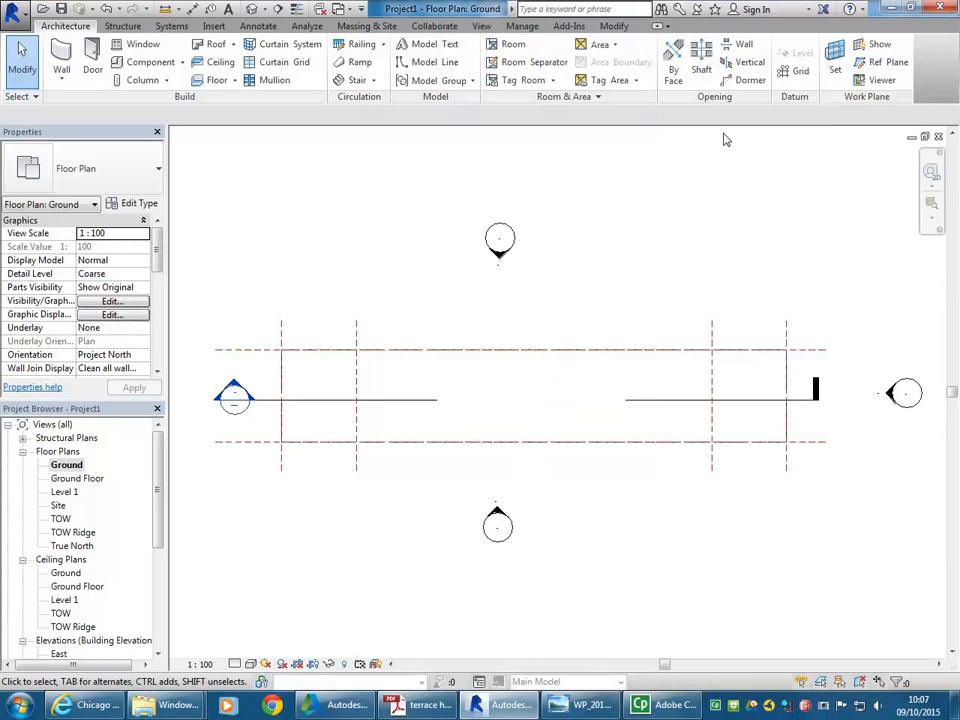
click(911, 7)
drag(210, 12, 1, 14)
drag(477, 410, 662, 392)
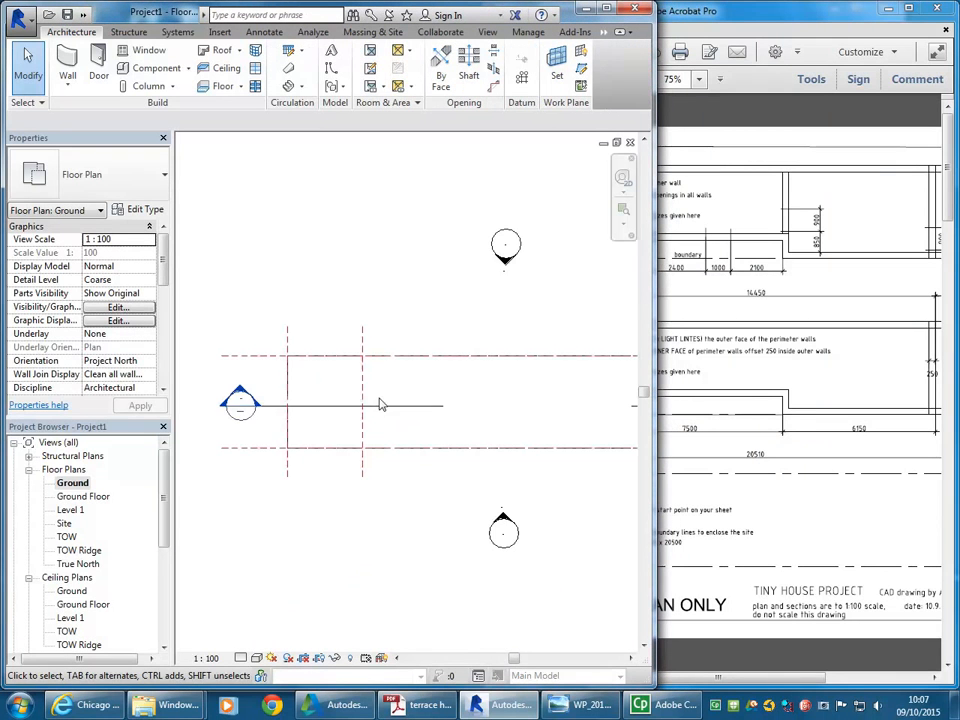
middle_drag(412, 380, 350, 386)
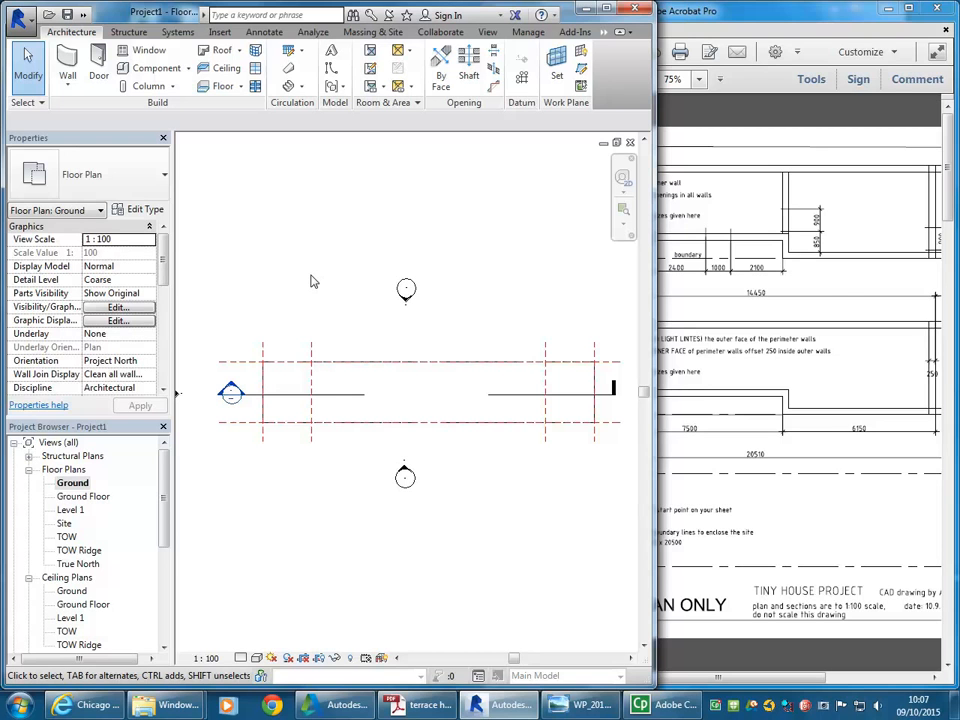
- Switch to the setup drawing PDF and examine which image formats it can be saved as
click(739, 350)
click(501, 32)
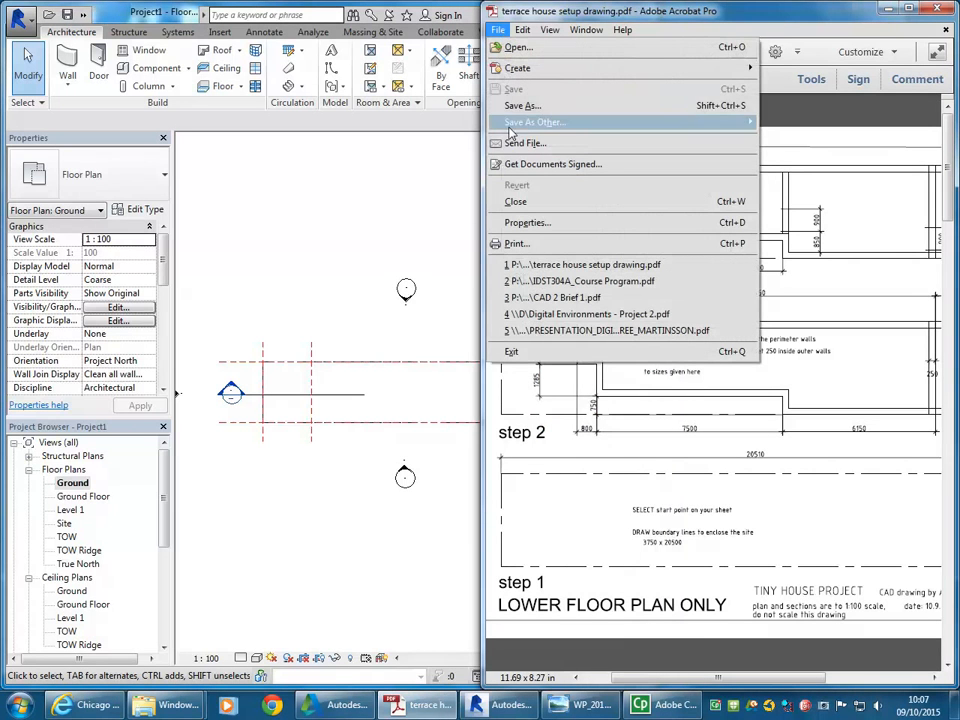
mouse_move(535, 121)
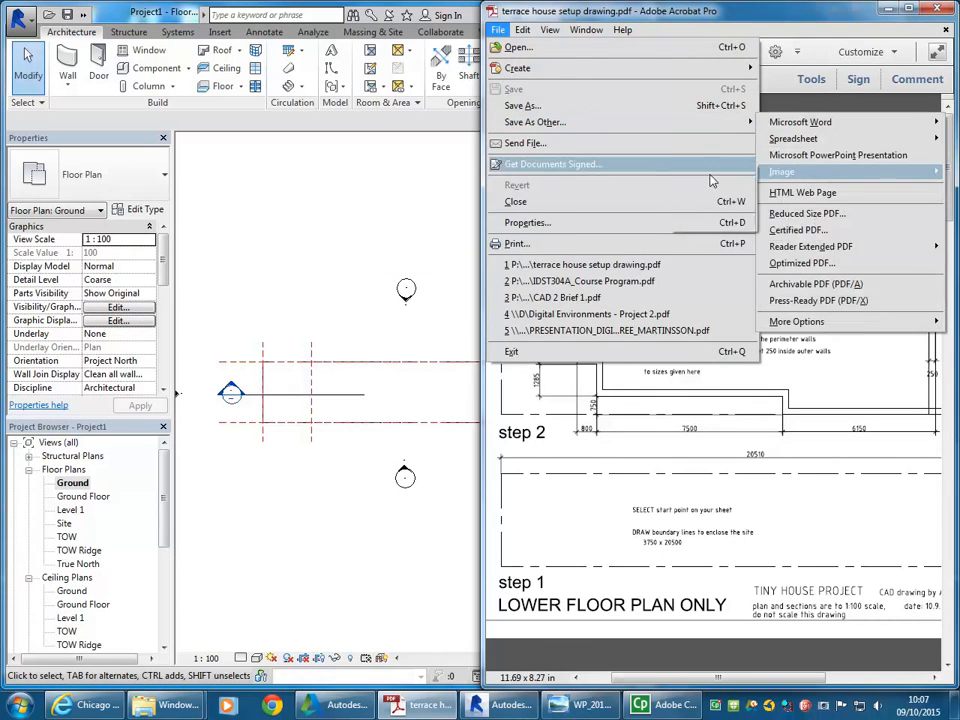
mouse_move(705, 124)
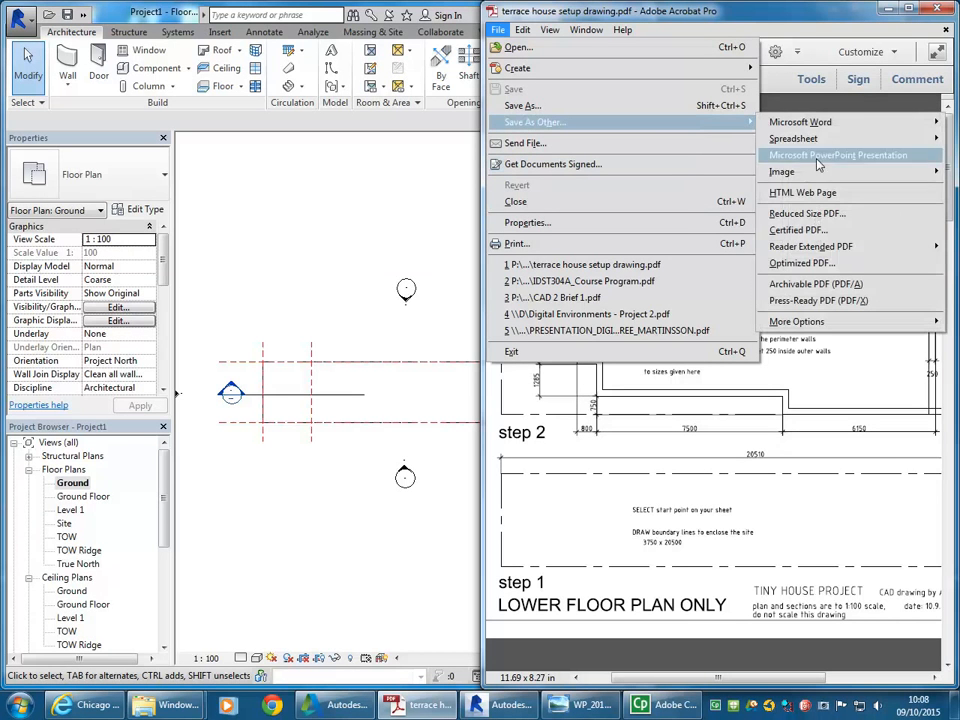
mouse_move(792, 175)
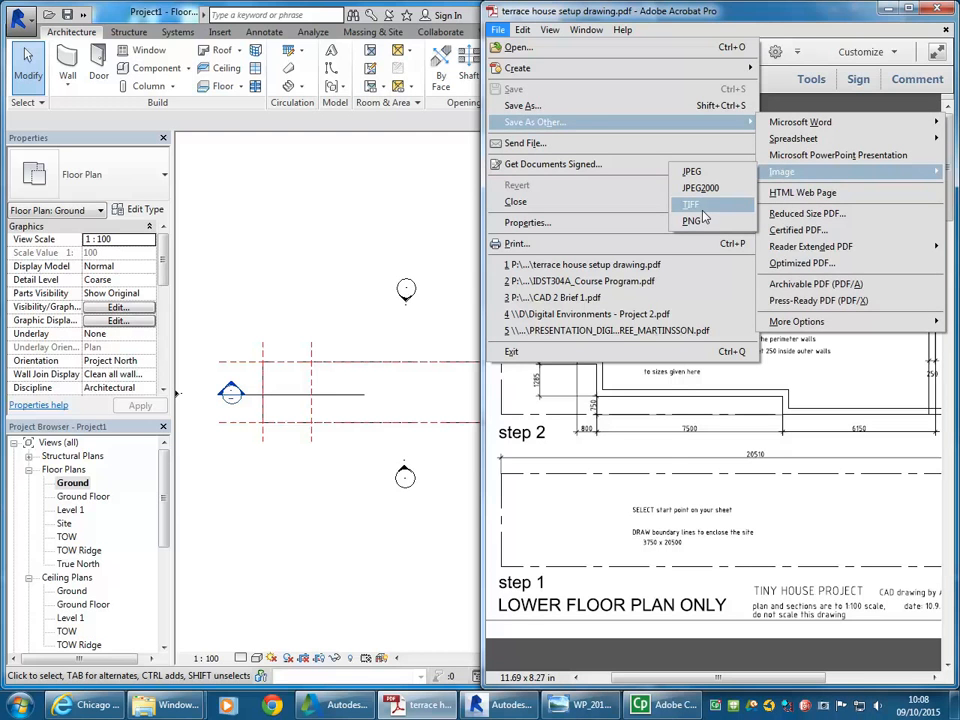
click(497, 32)
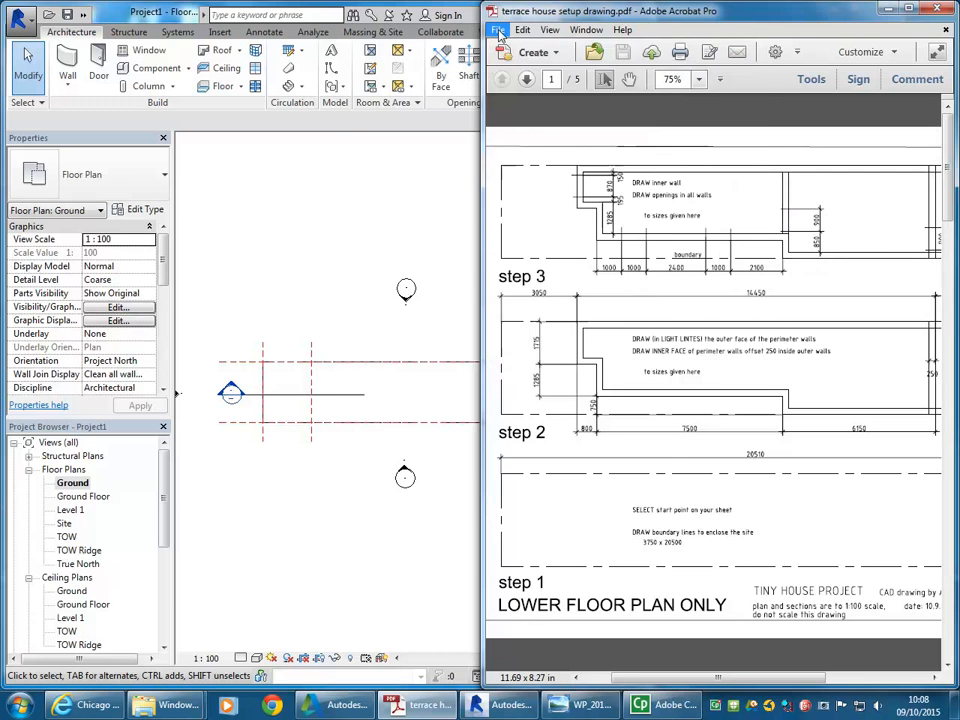
- Return to Revit, check the spacing of the inner vertical reference planes and compare it with the setup drawing
click(340, 268)
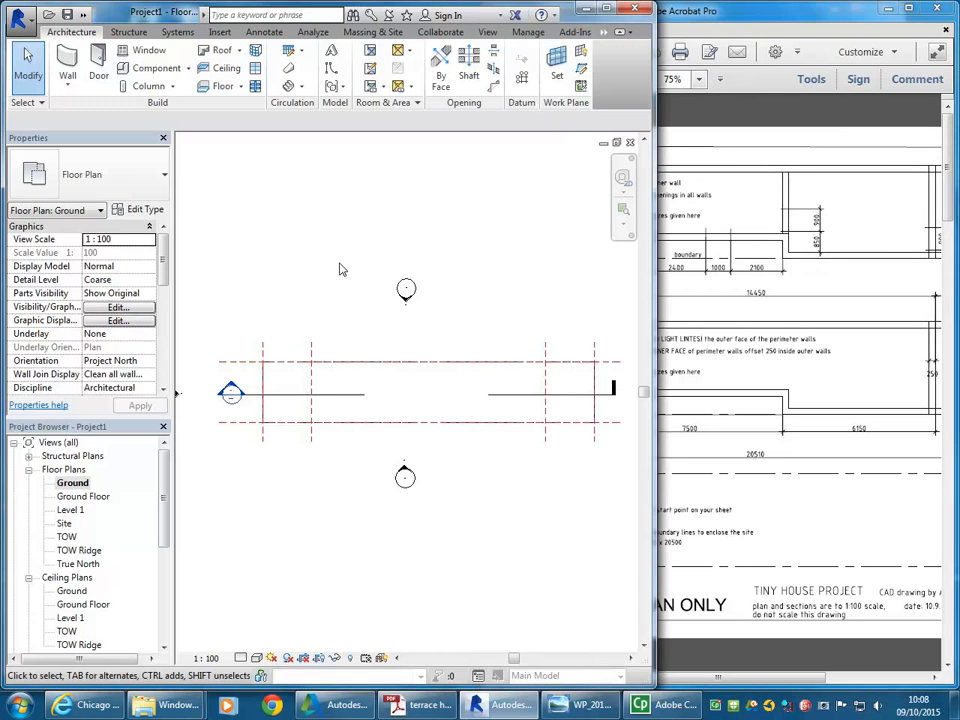
click(311, 352)
click(545, 355)
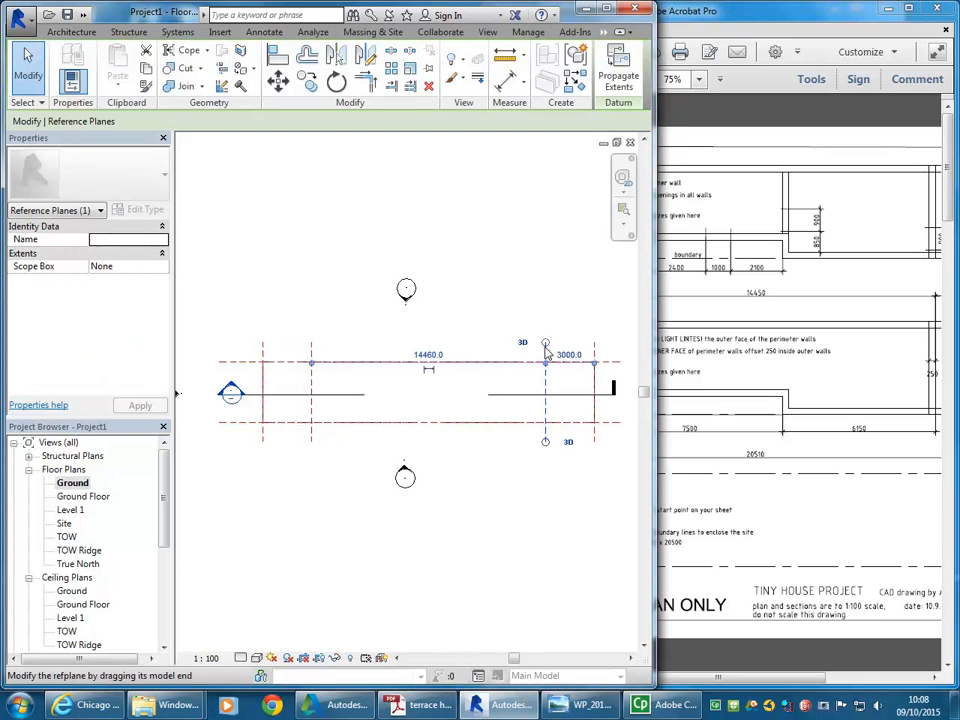
click(455, 281)
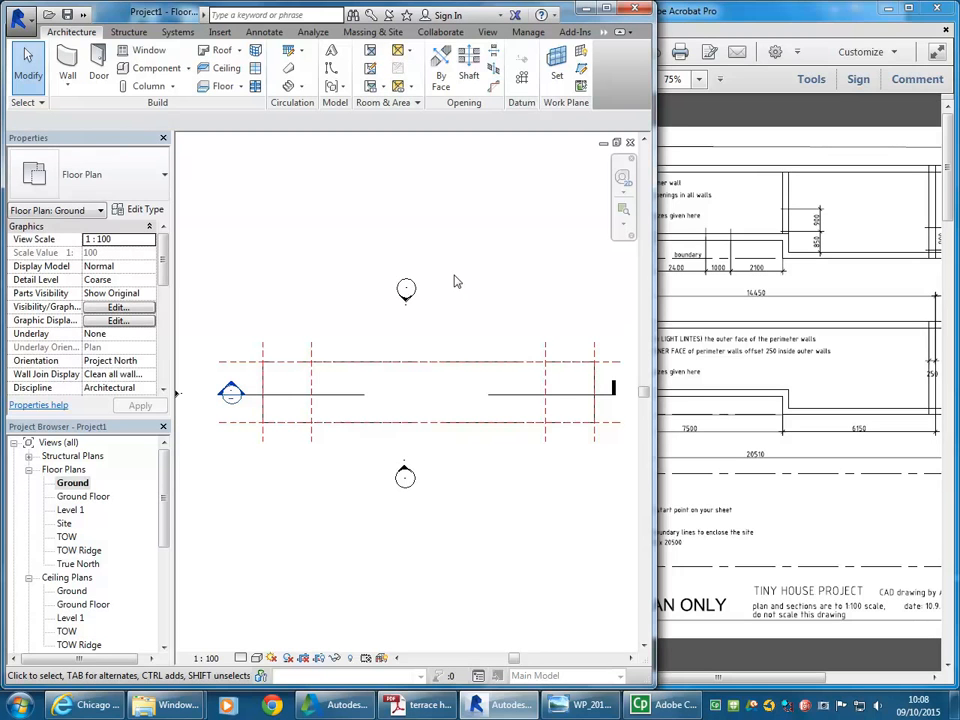
click(747, 343)
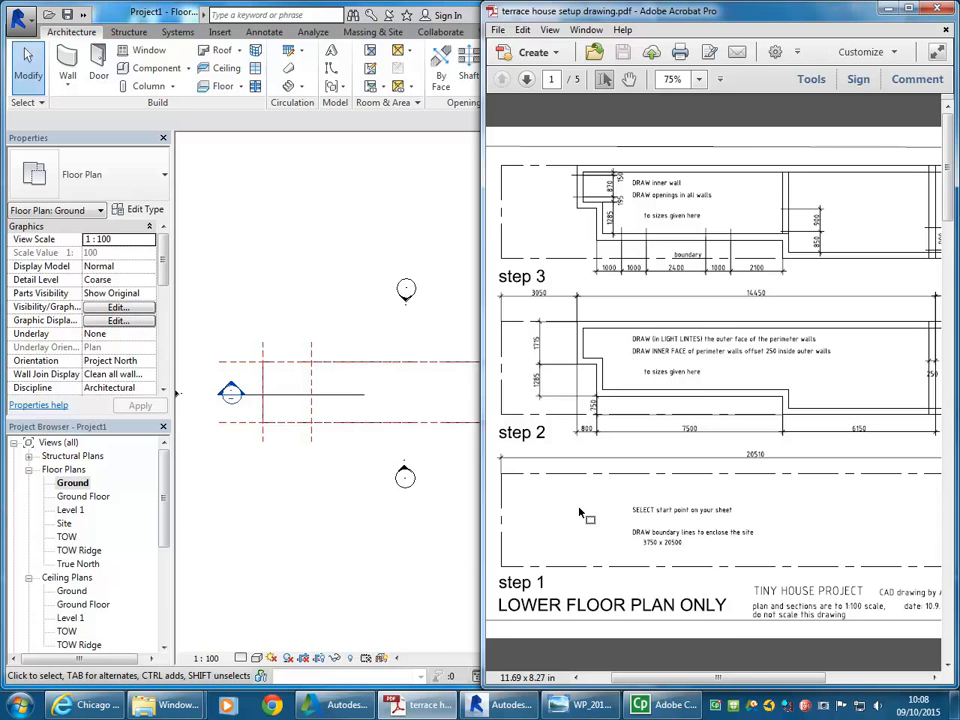
click(360, 332)
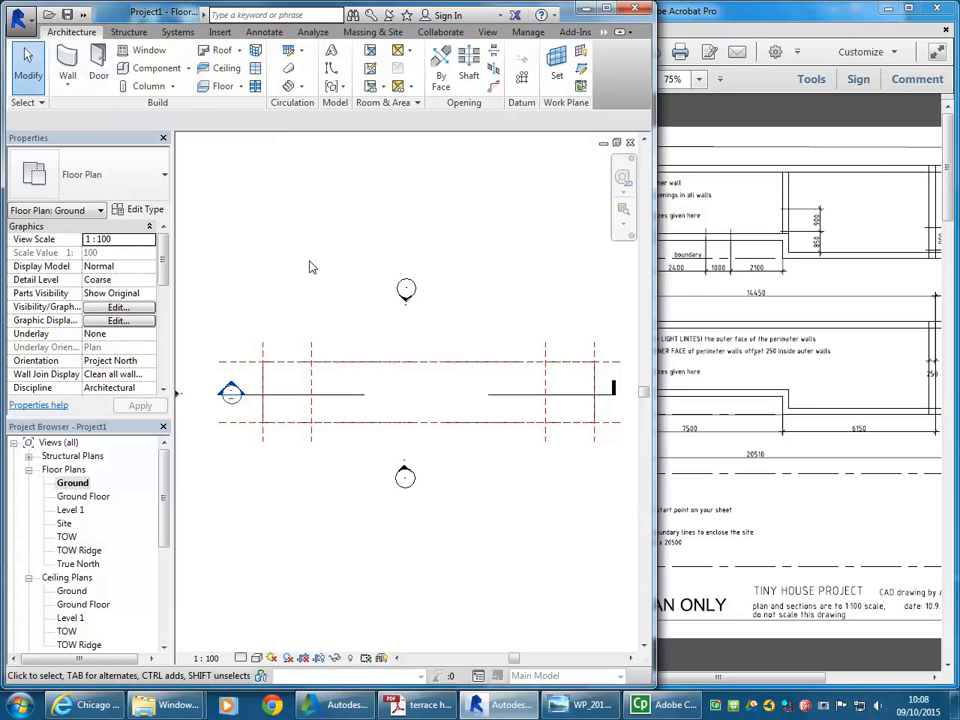
- Start the Wall tool without saving the project and choose the Generic 200mm Wall type
click(67, 57)
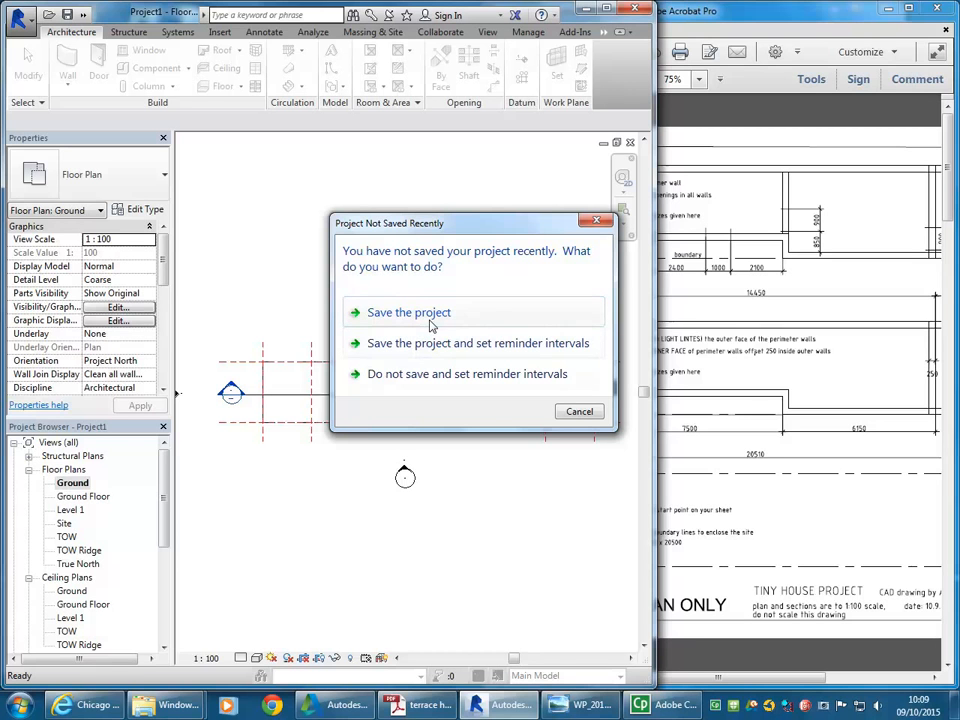
click(580, 412)
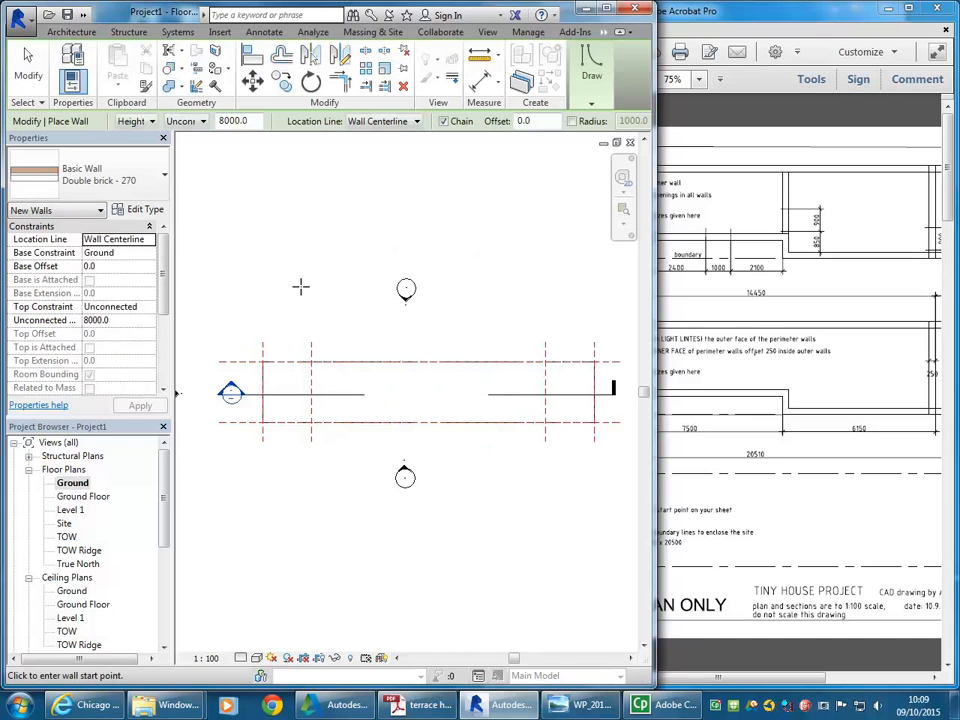
click(113, 172)
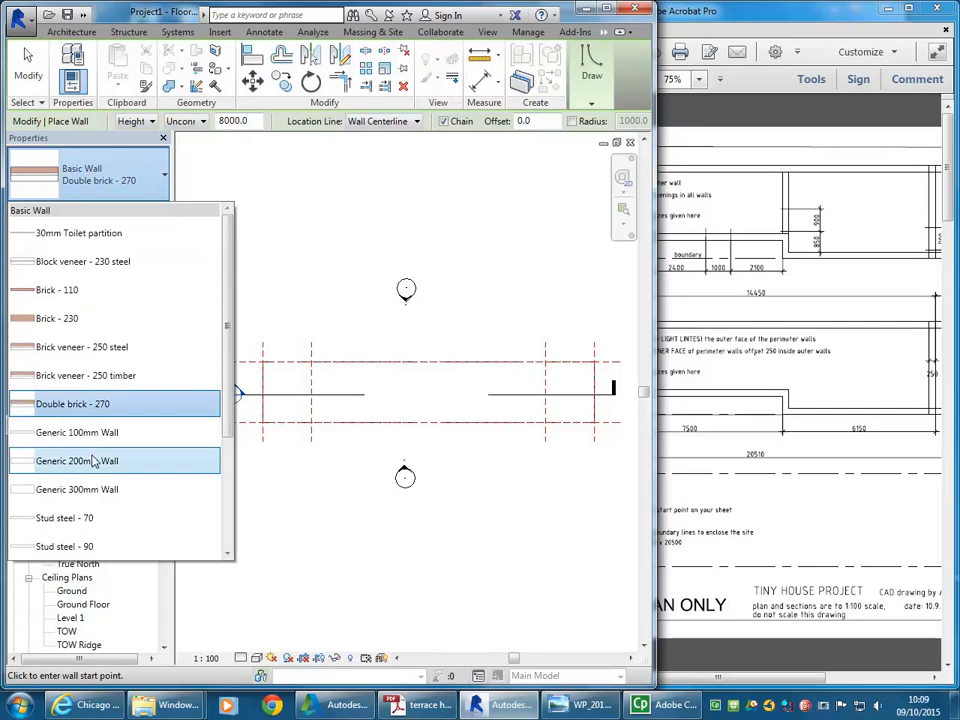
click(97, 168)
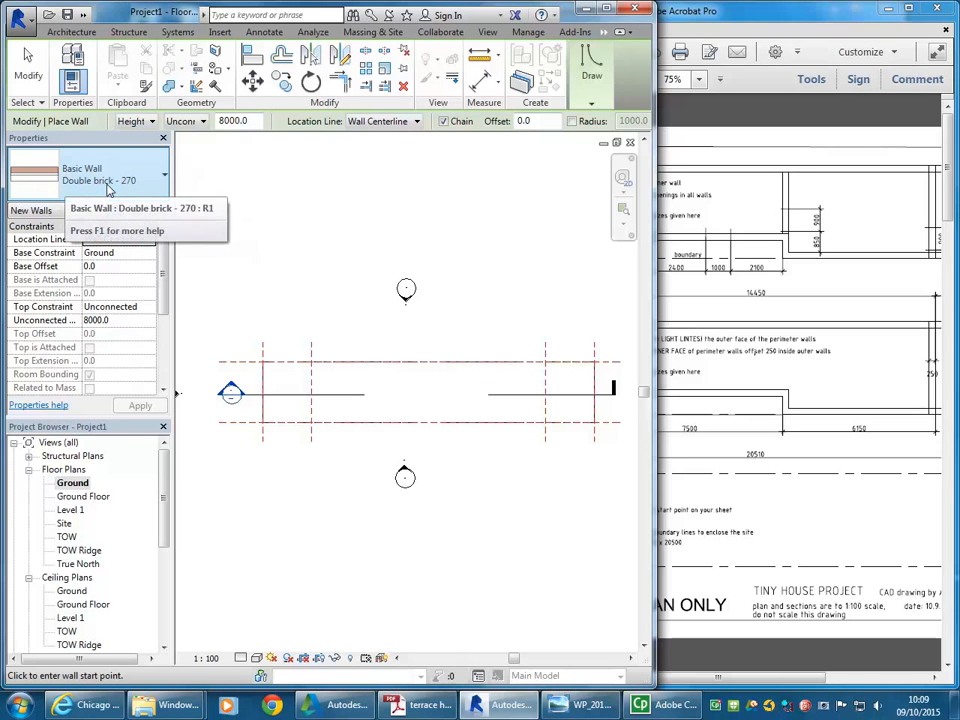
click(108, 187)
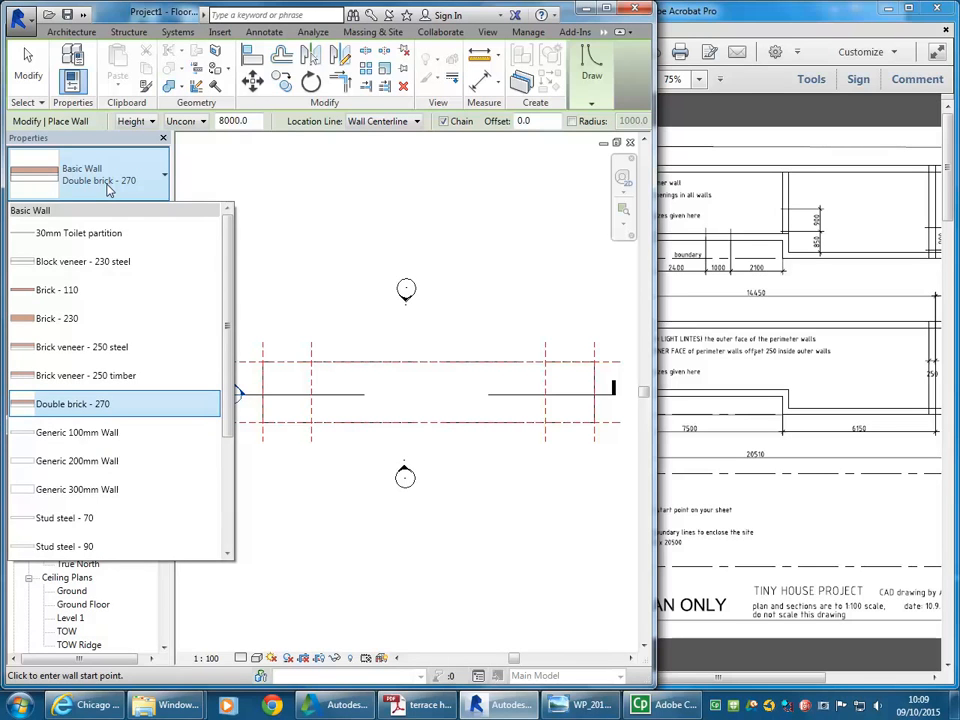
click(81, 464)
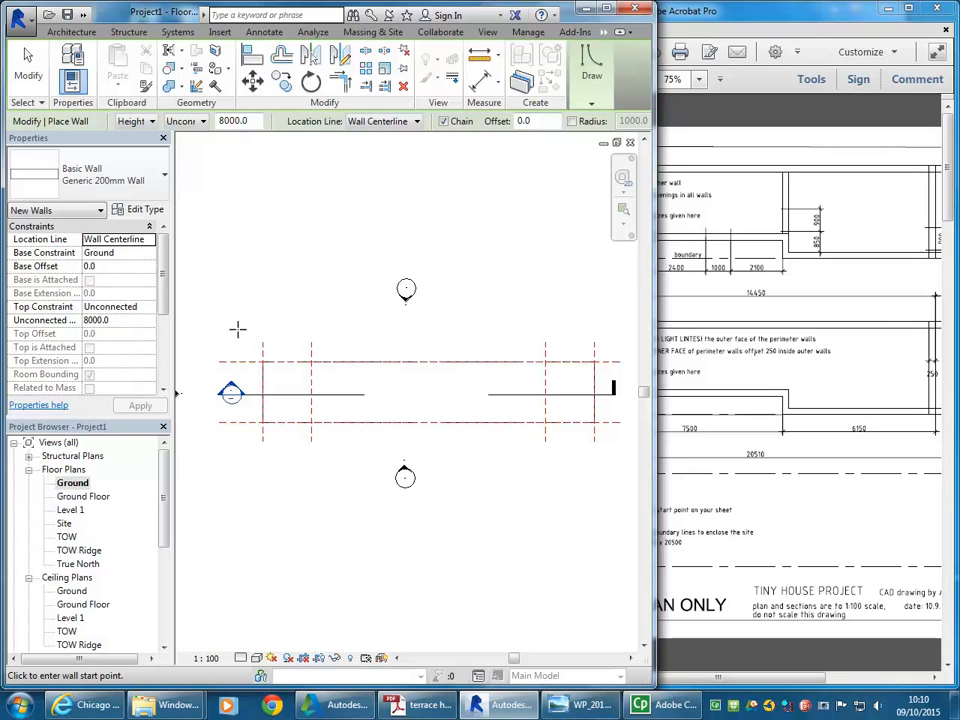
click(69, 32)
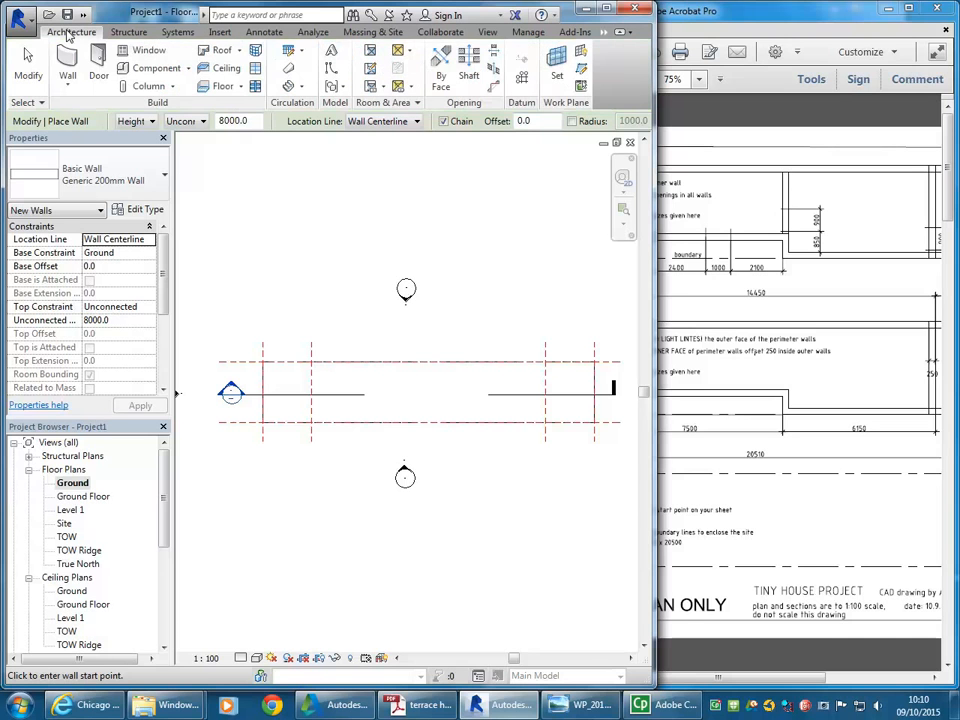
click(66, 63)
click(606, 34)
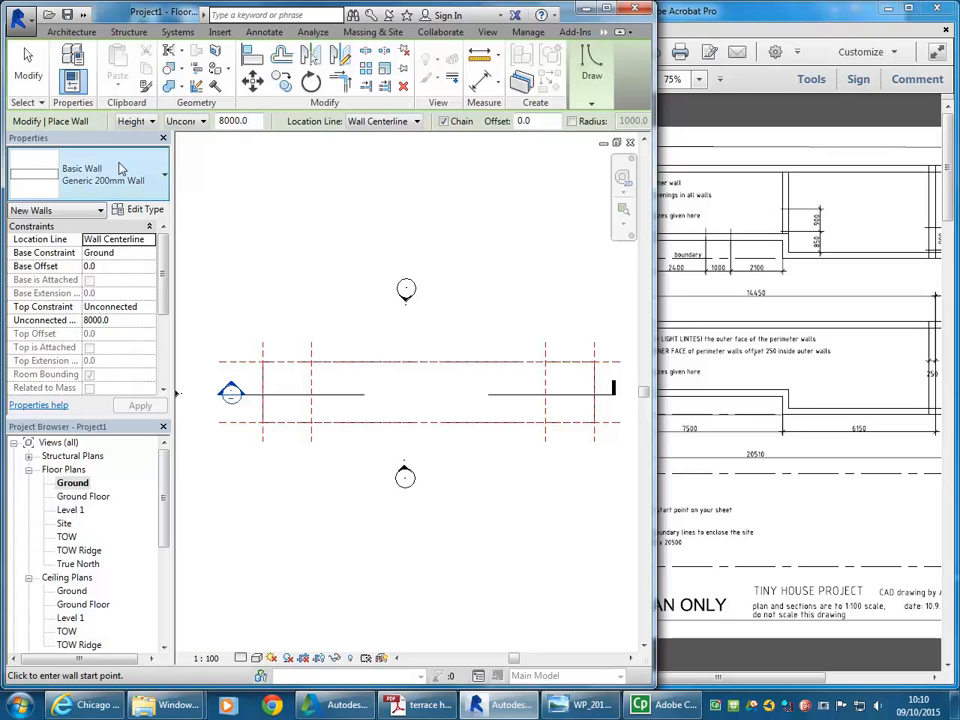
click(100, 188)
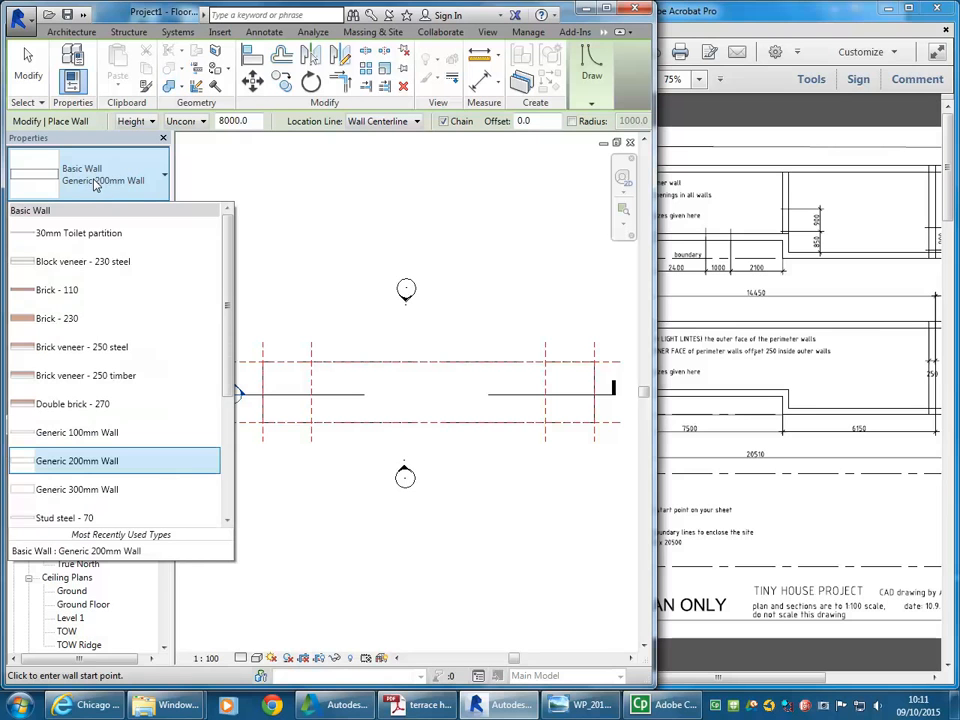
click(62, 462)
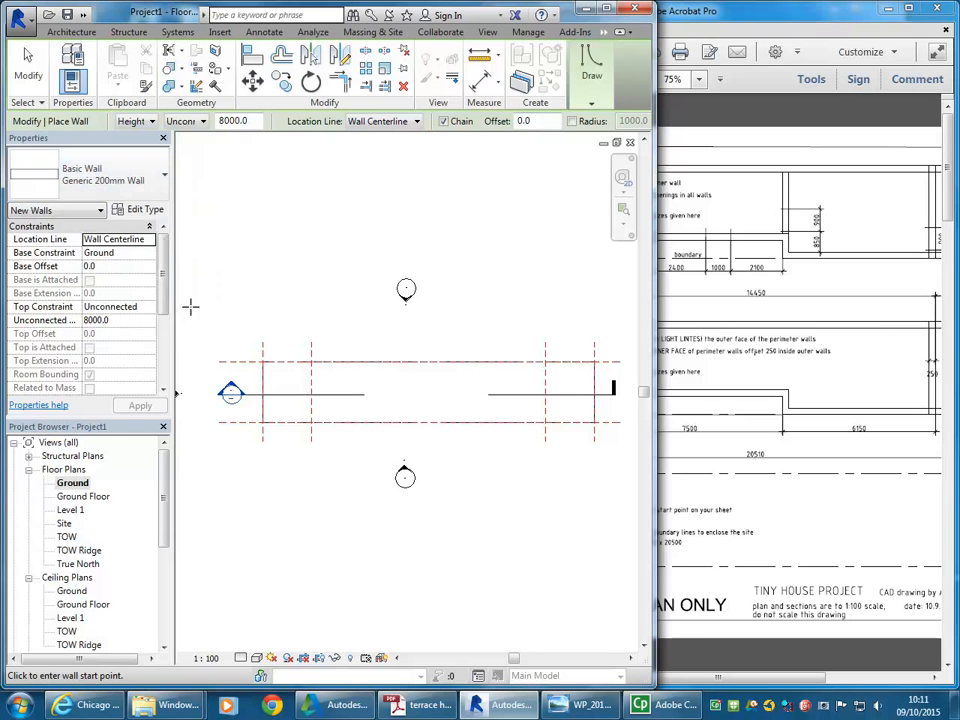
- Duplicate the Generic 200mm Wall type and enter Existing 250mm Wall as the copy's name
click(137, 212)
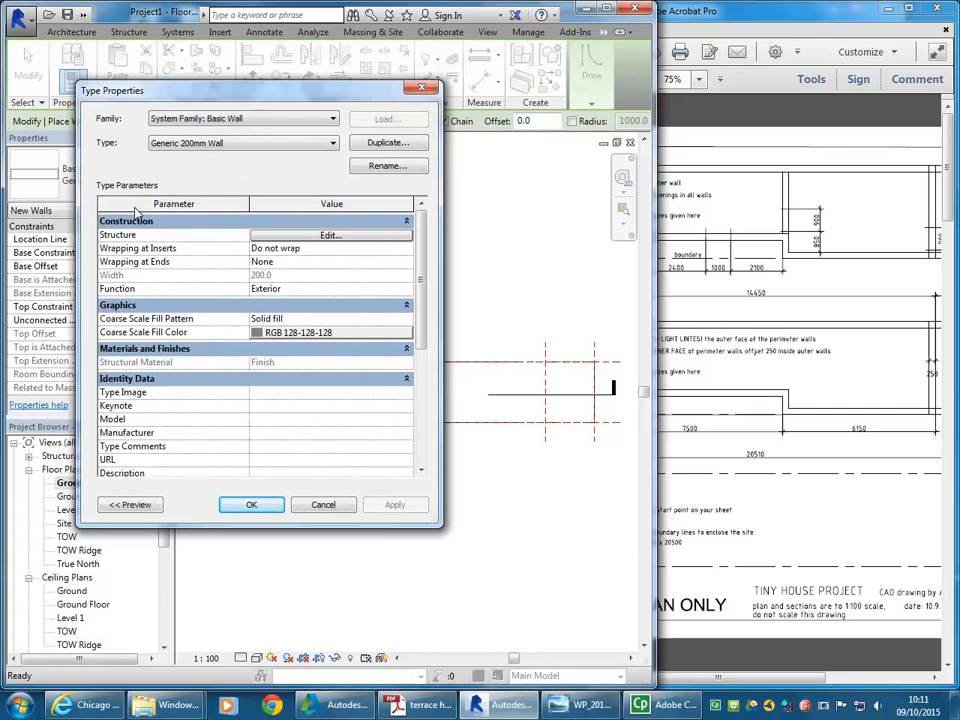
click(387, 143)
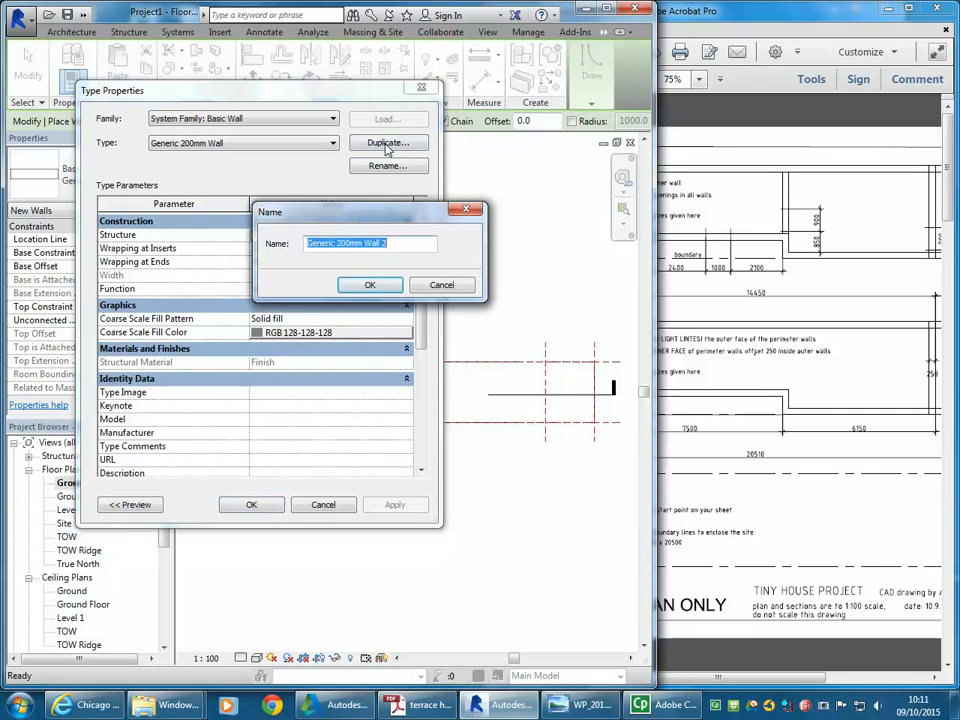
text(Ex)
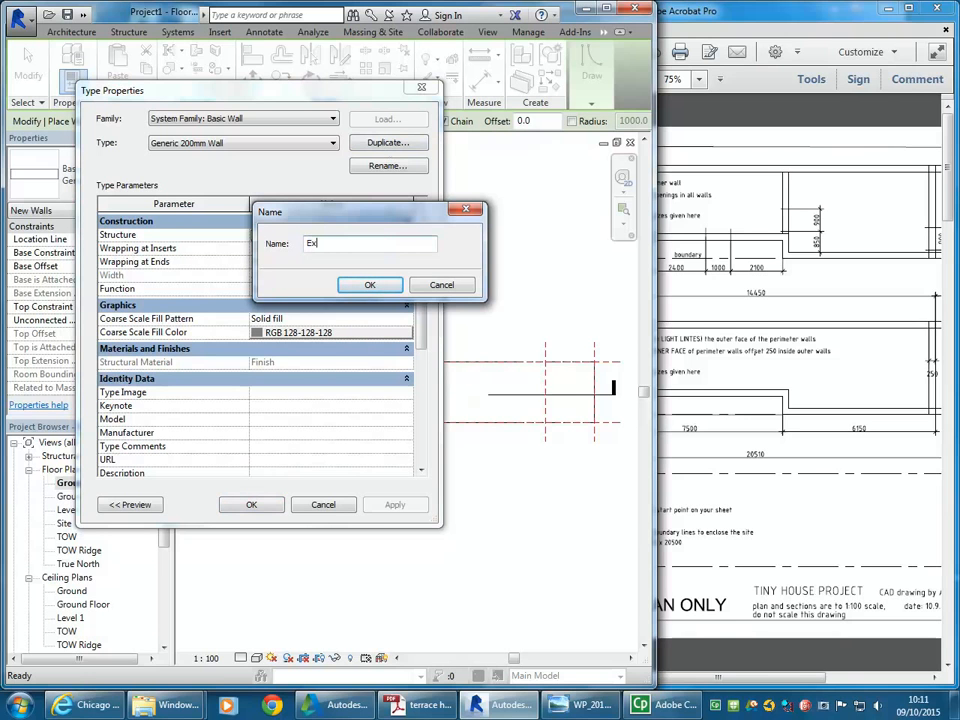
text(isting 250mm Wall)
- Switch to Windows Photo Viewer and look through the photos of the existing terrace house
click(580, 706)
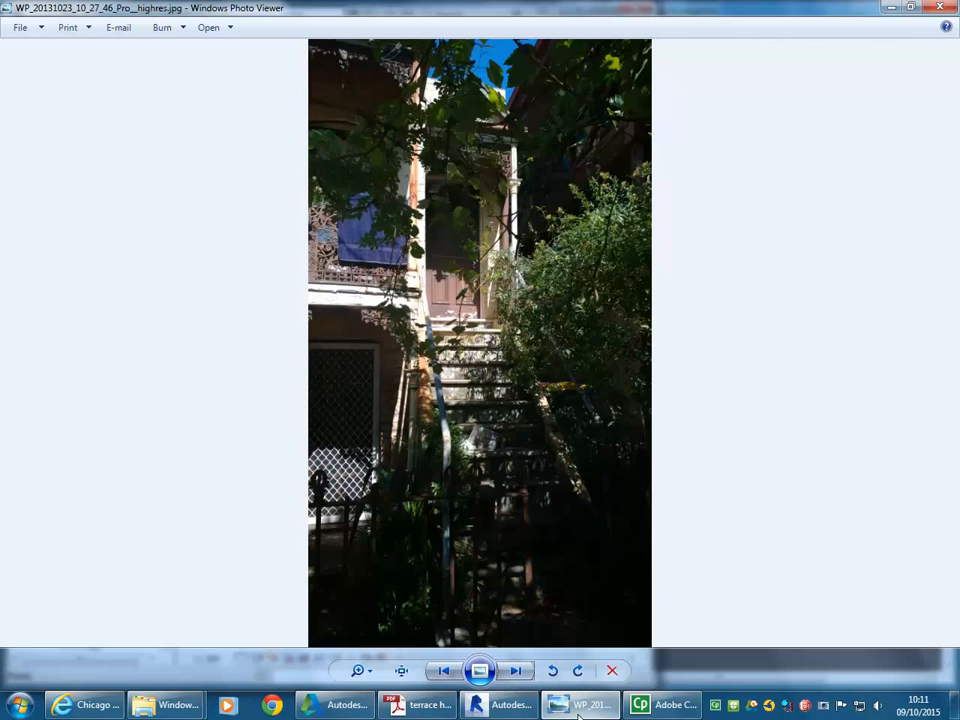
click(516, 671)
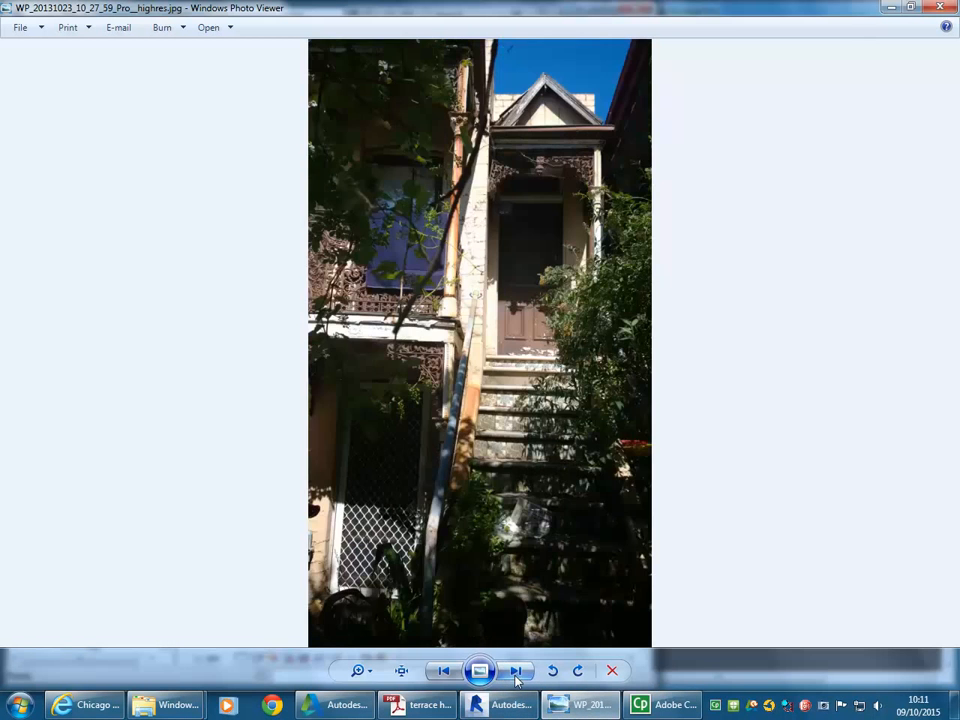
click(516, 671)
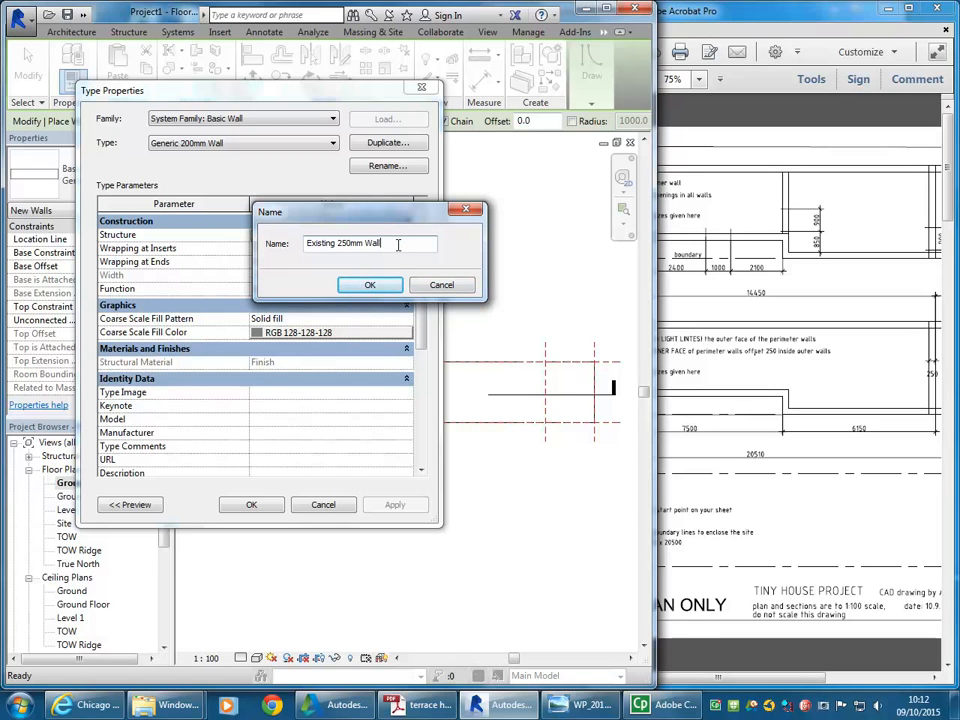
- Confirm the duplicated type's name in Revit and set its structure layer thickness to 250 mm
click(370, 287)
click(368, 286)
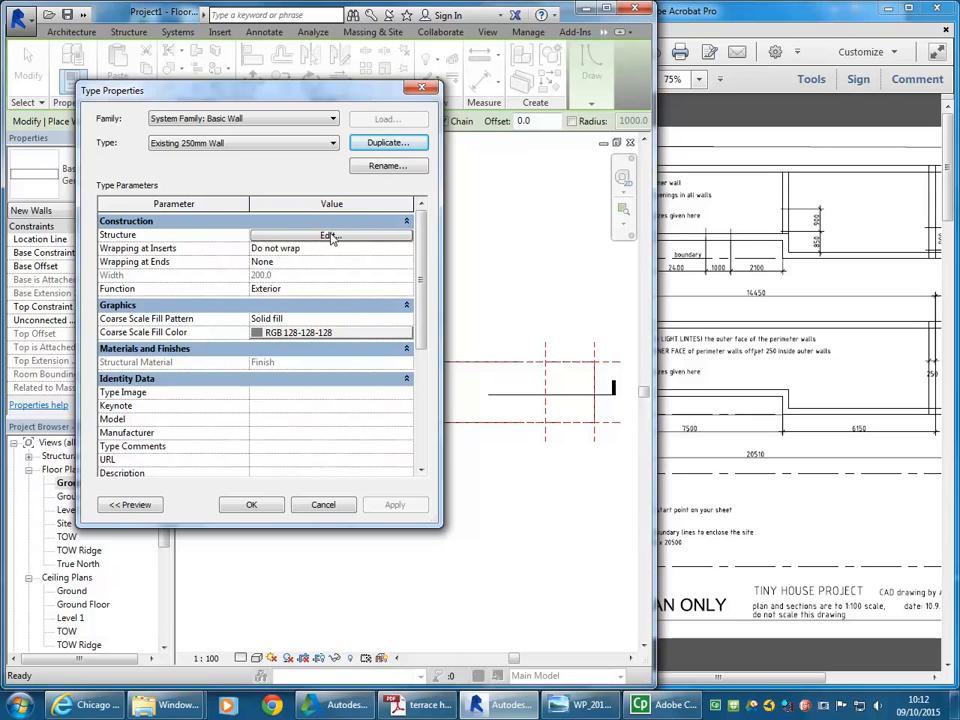
click(338, 240)
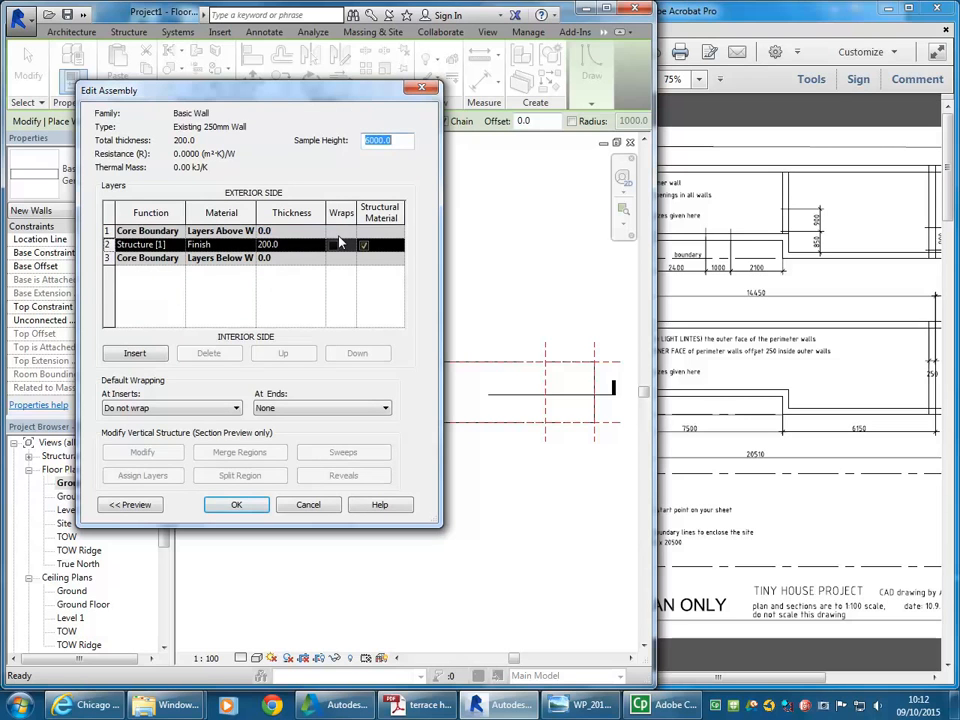
click(288, 243)
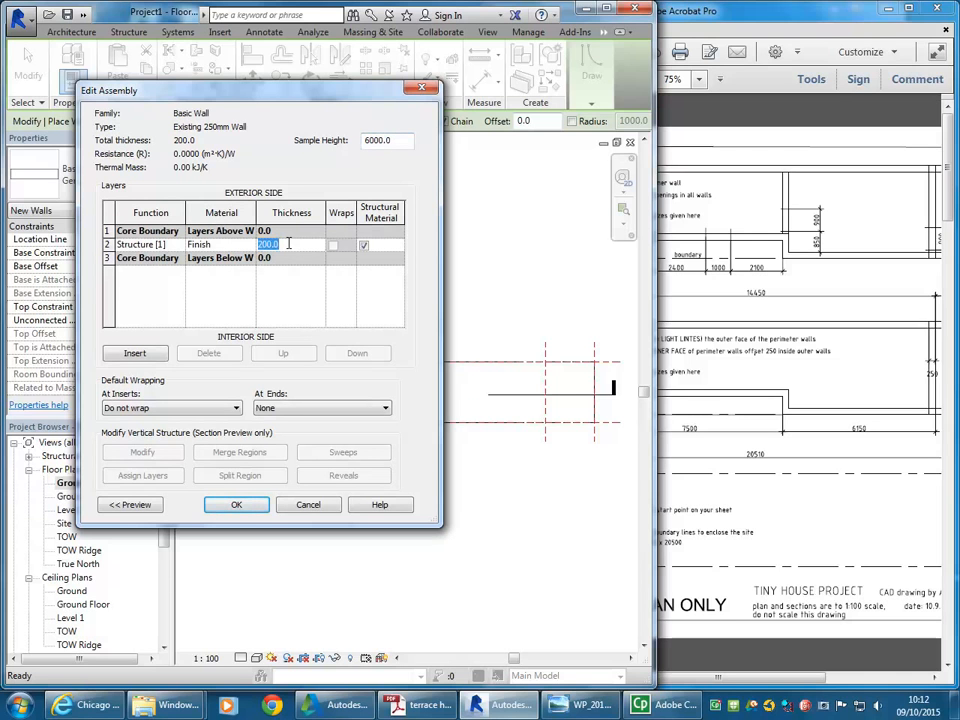
text(250)
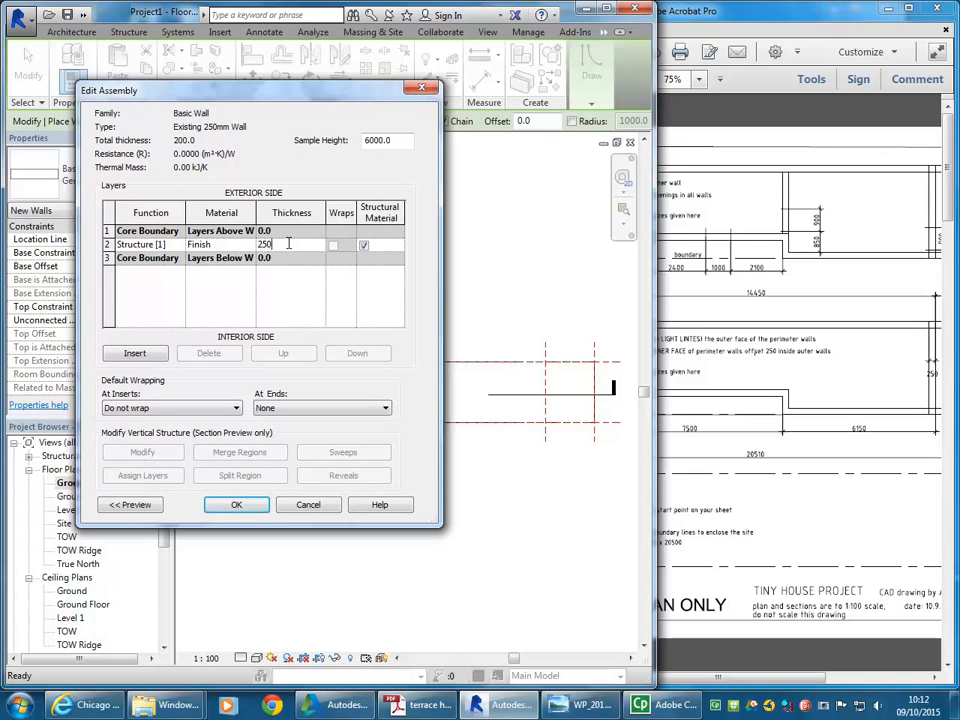
click(237, 506)
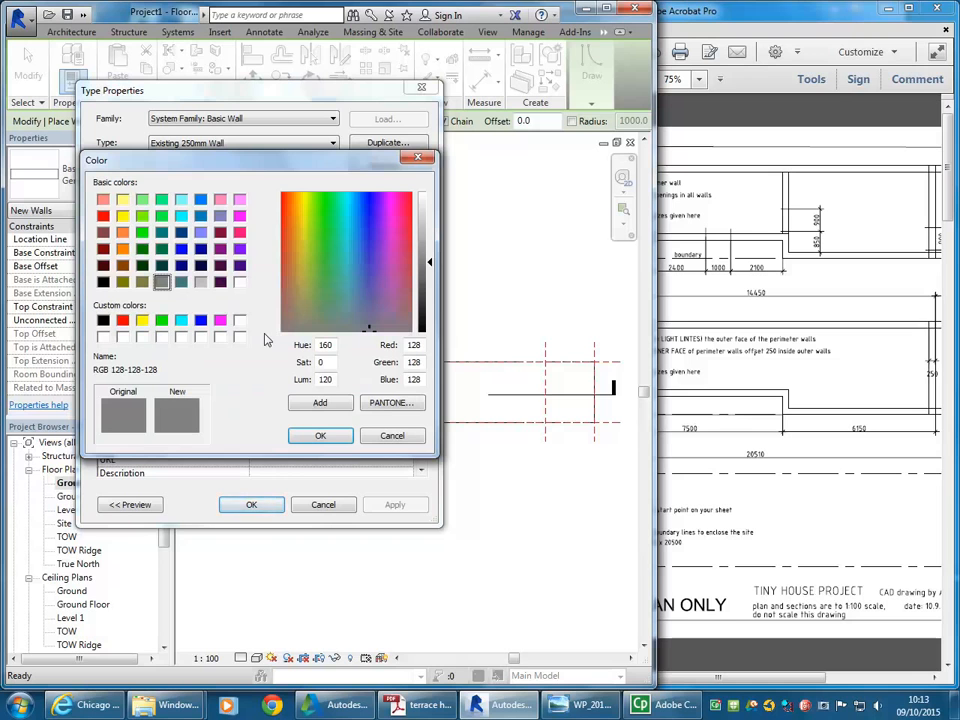
- Set the Existing 250mm Wall type's coarse scale fill color to black and accept the type properties
click(103, 320)
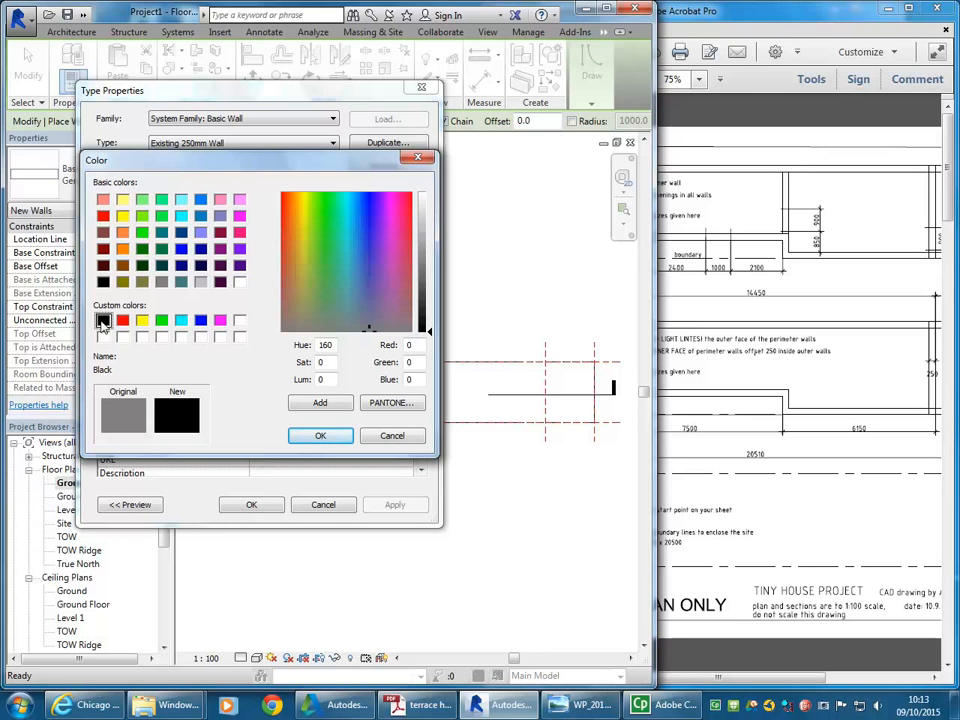
click(103, 281)
click(104, 320)
click(320, 437)
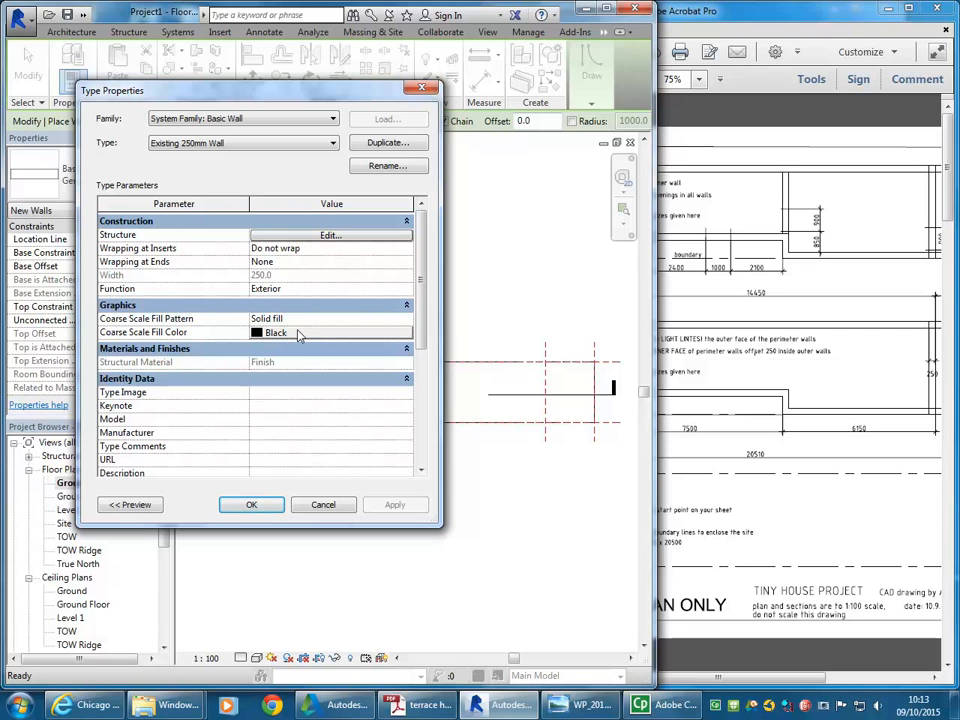
click(251, 506)
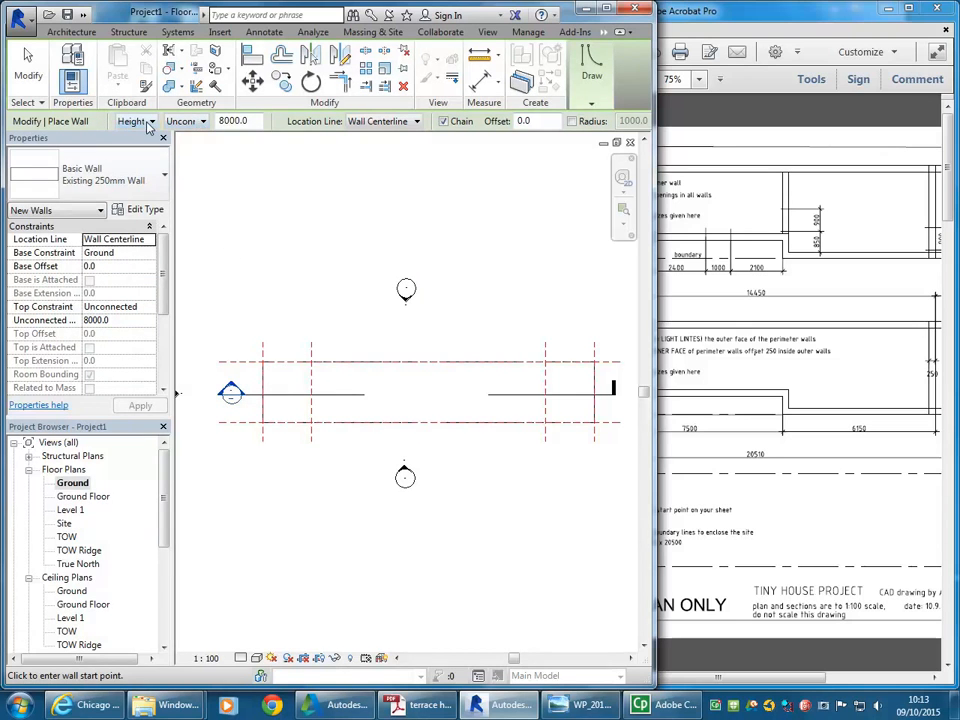
- Set the new walls' height to reach level TOW and their location line to Finish Face: Exterior
click(201, 121)
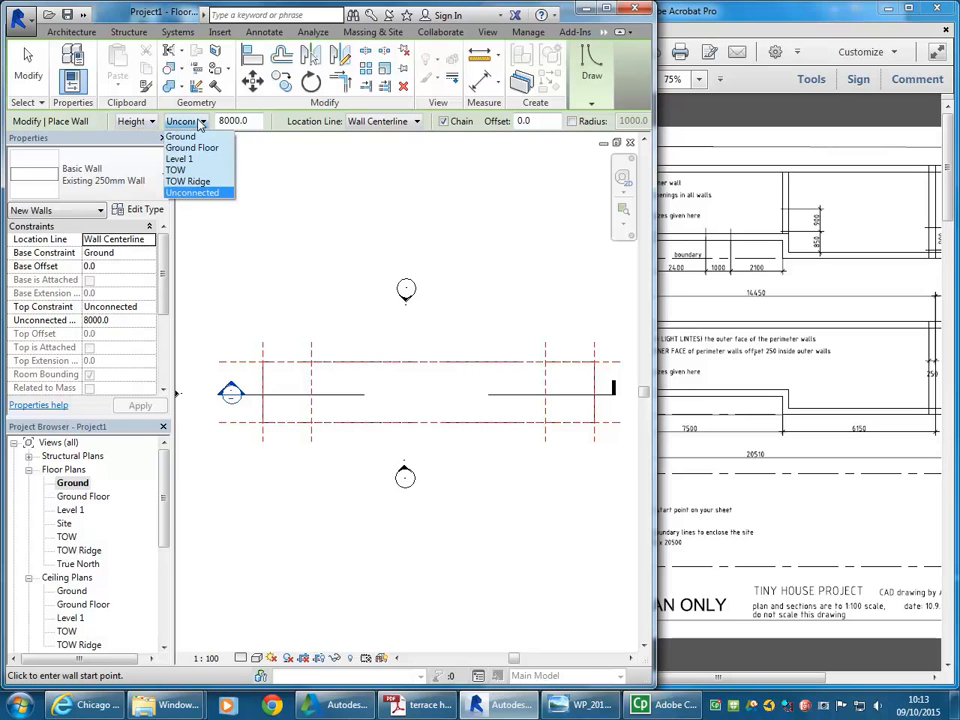
click(184, 172)
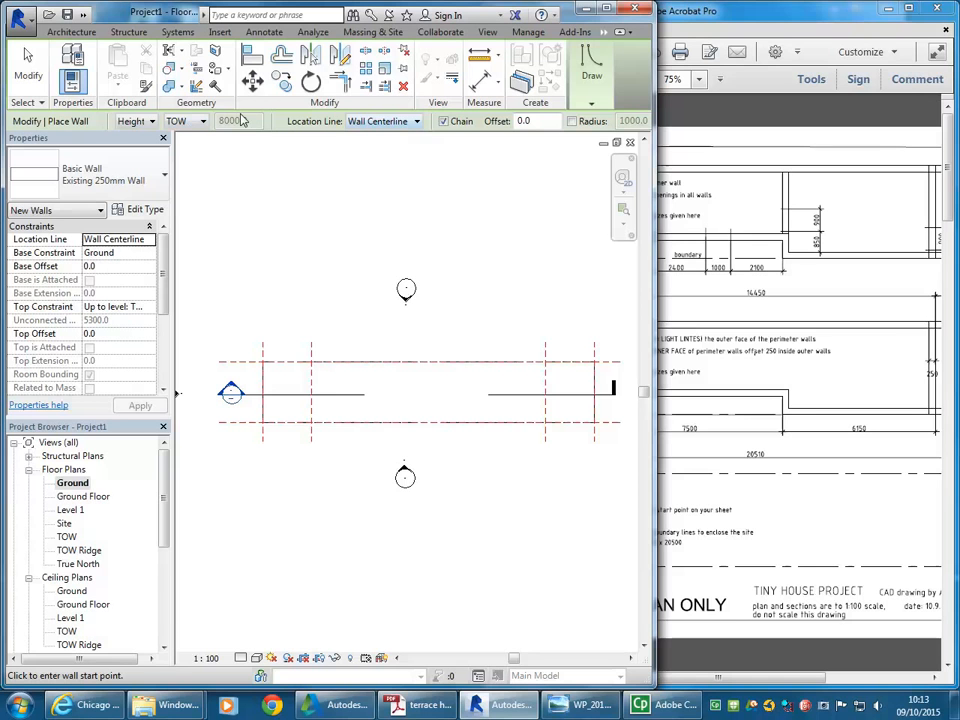
click(400, 122)
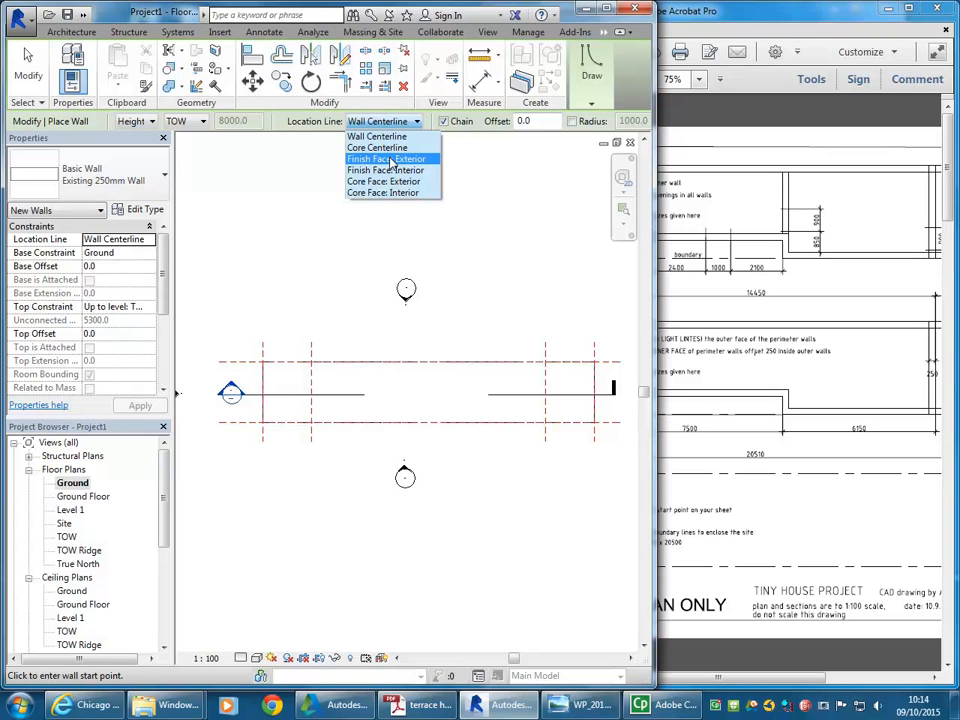
click(391, 161)
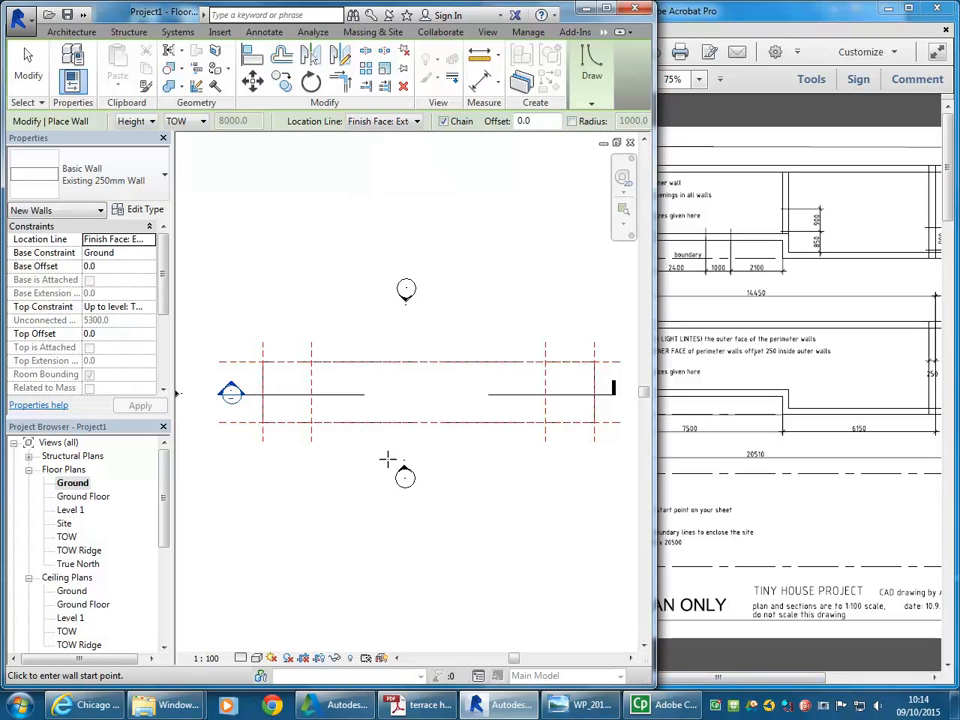
- Draw the upper perimeter wall and right end wall between reference plane intersections, continuing with a 6150 mm wall leftward along the lower reference plane
click(311, 360)
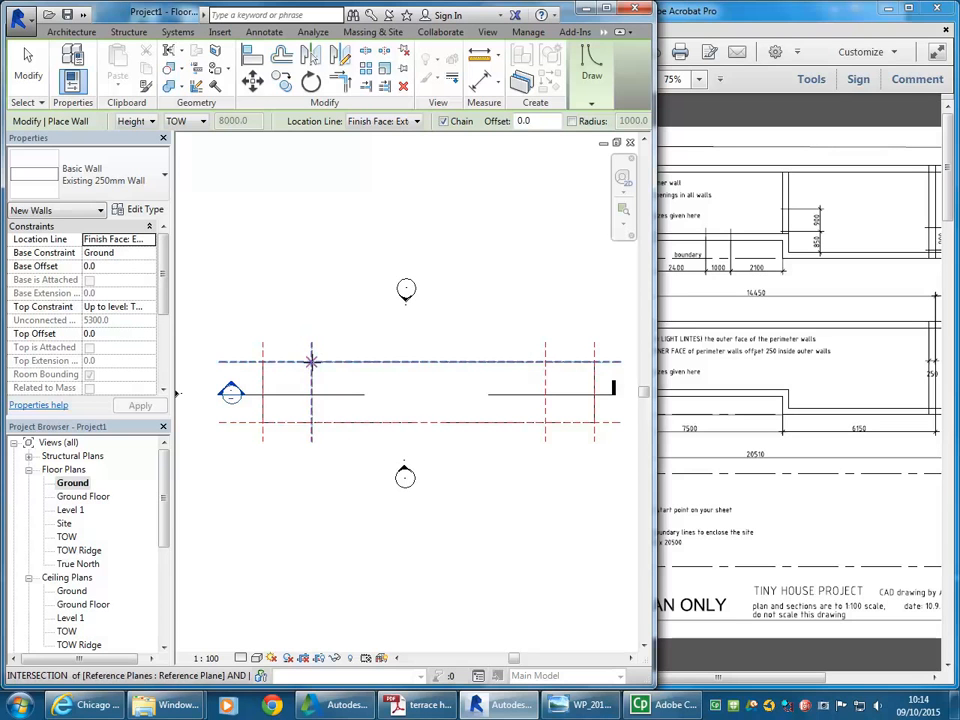
key(Escape)
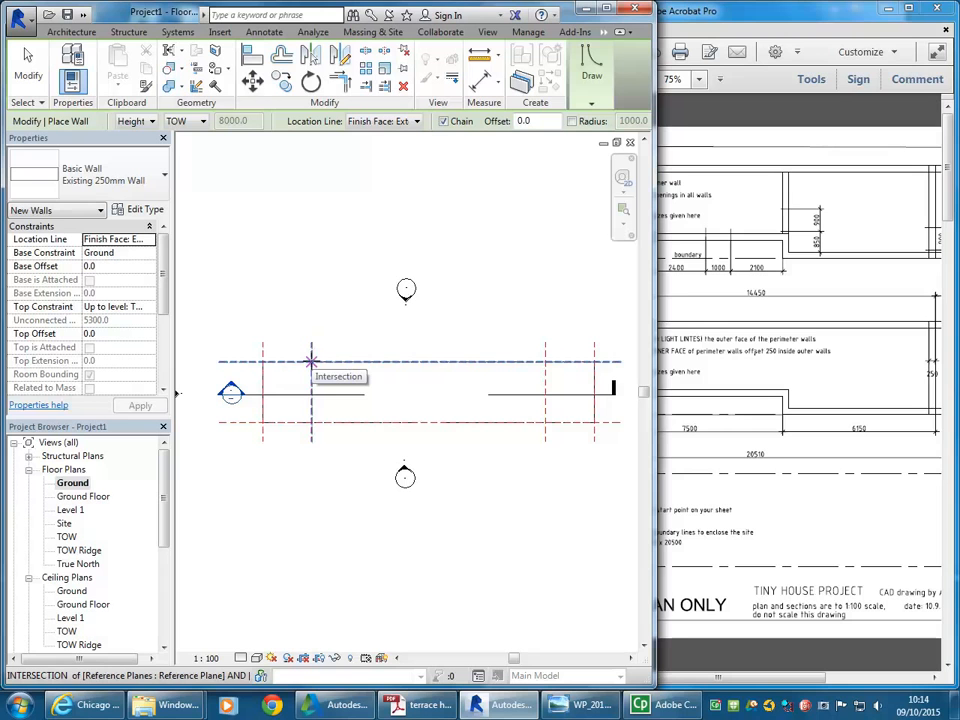
mouse_move(590, 90)
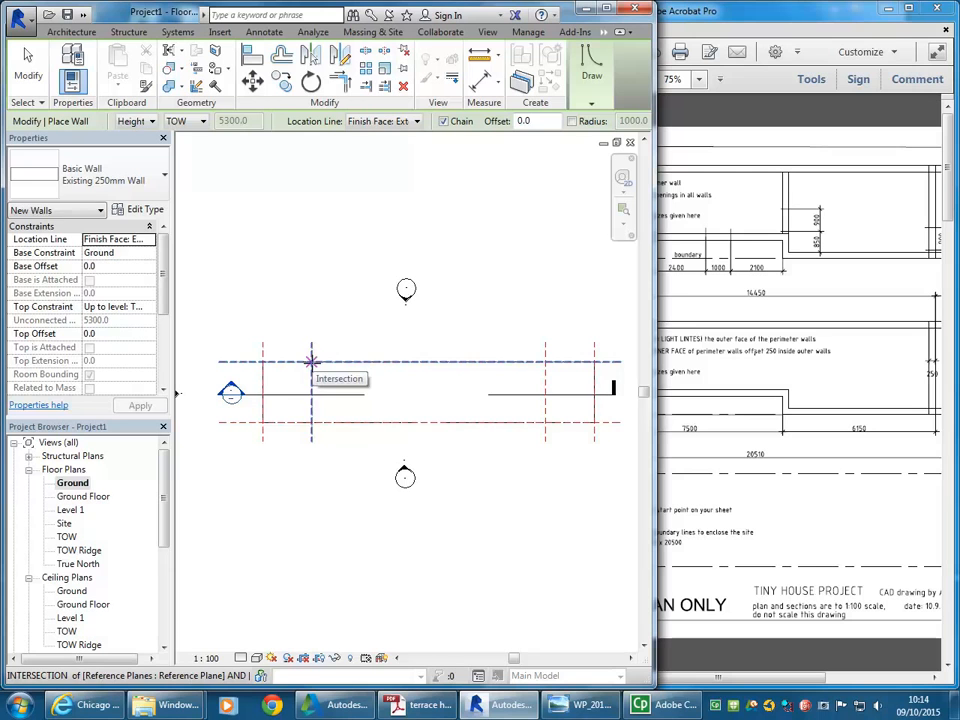
click(311, 360)
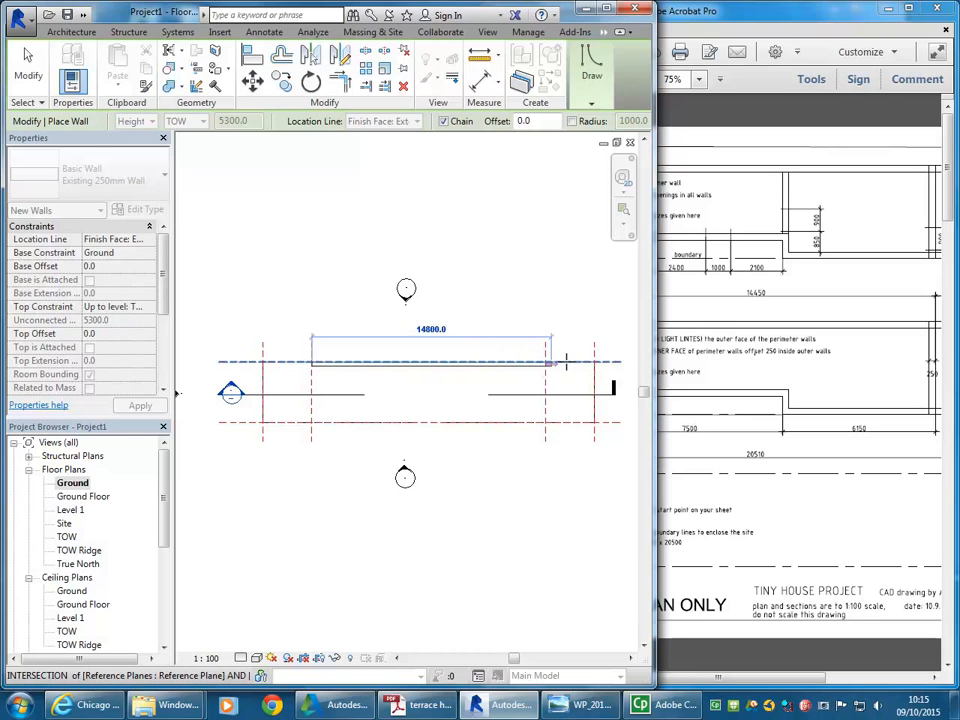
click(545, 361)
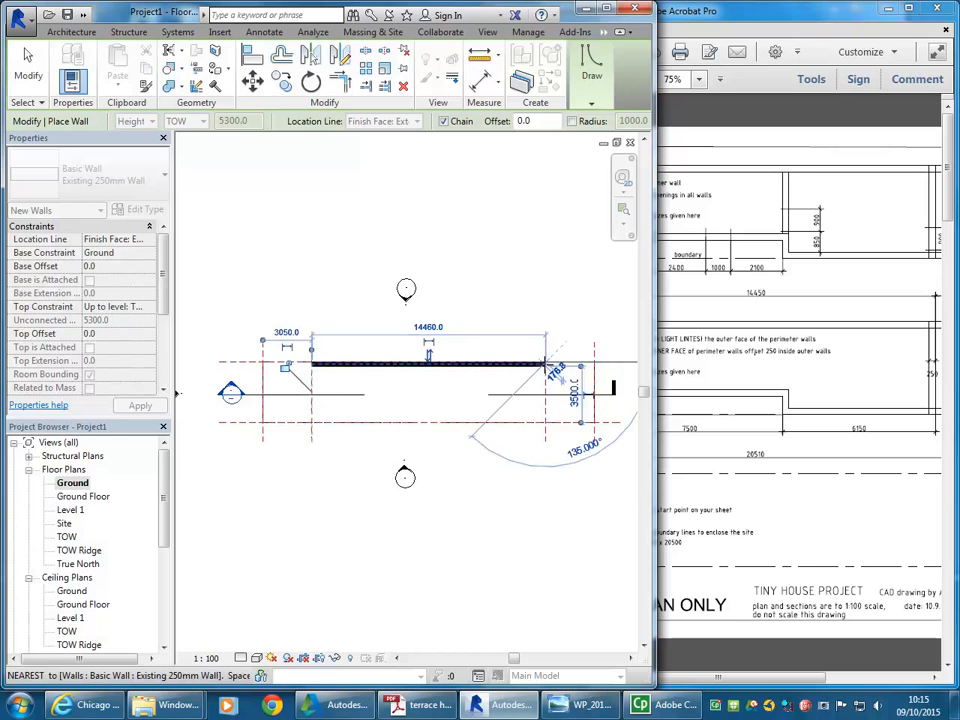
click(545, 422)
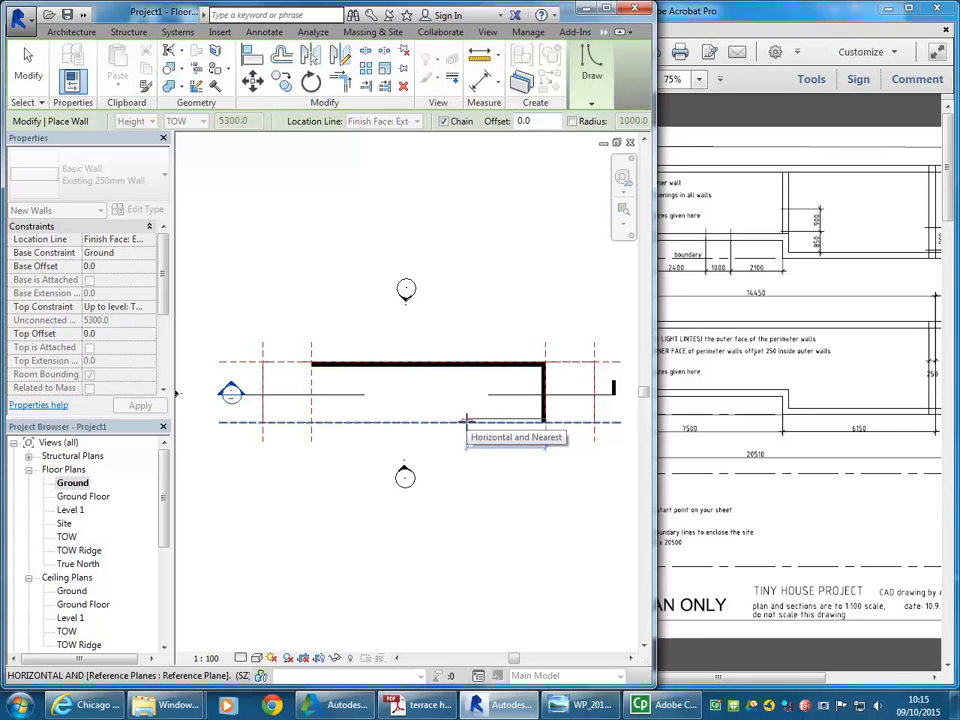
text(6150)
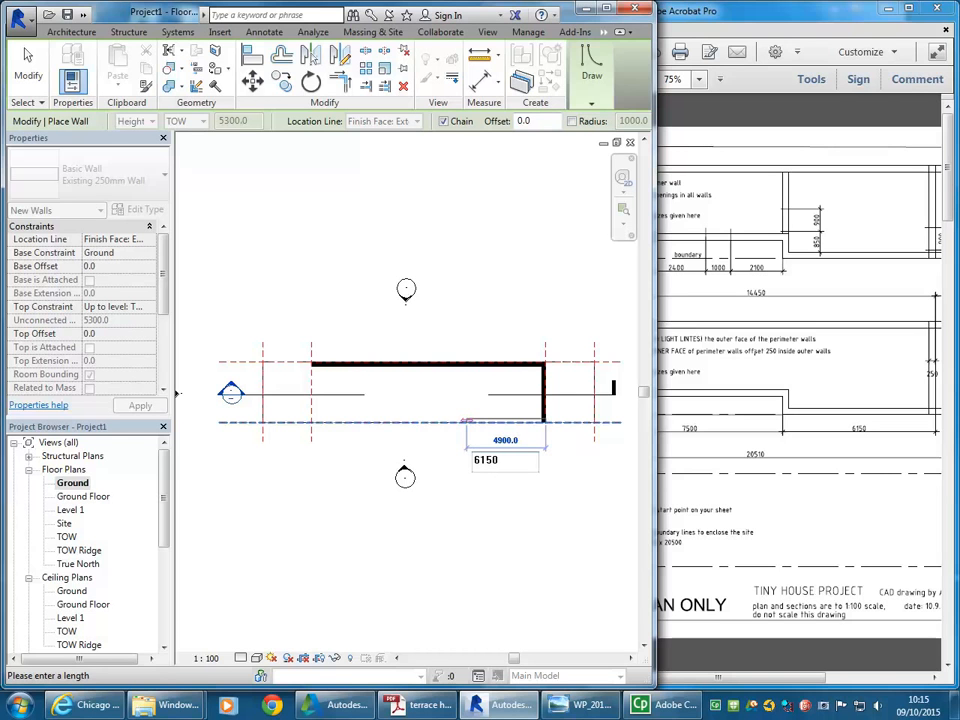
key(Return)
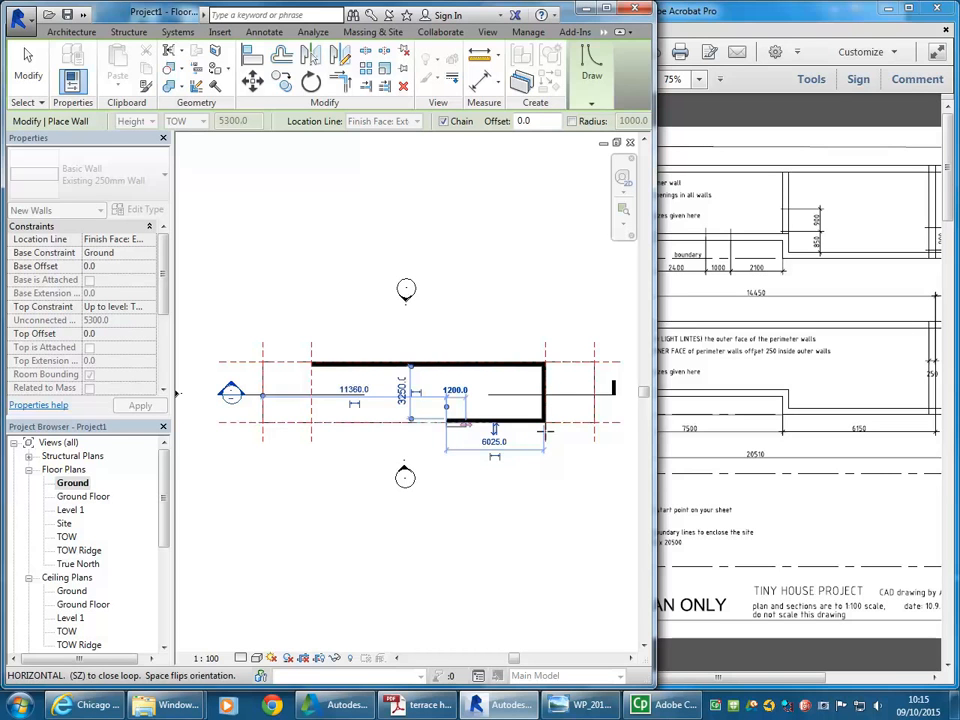
click(690, 704)
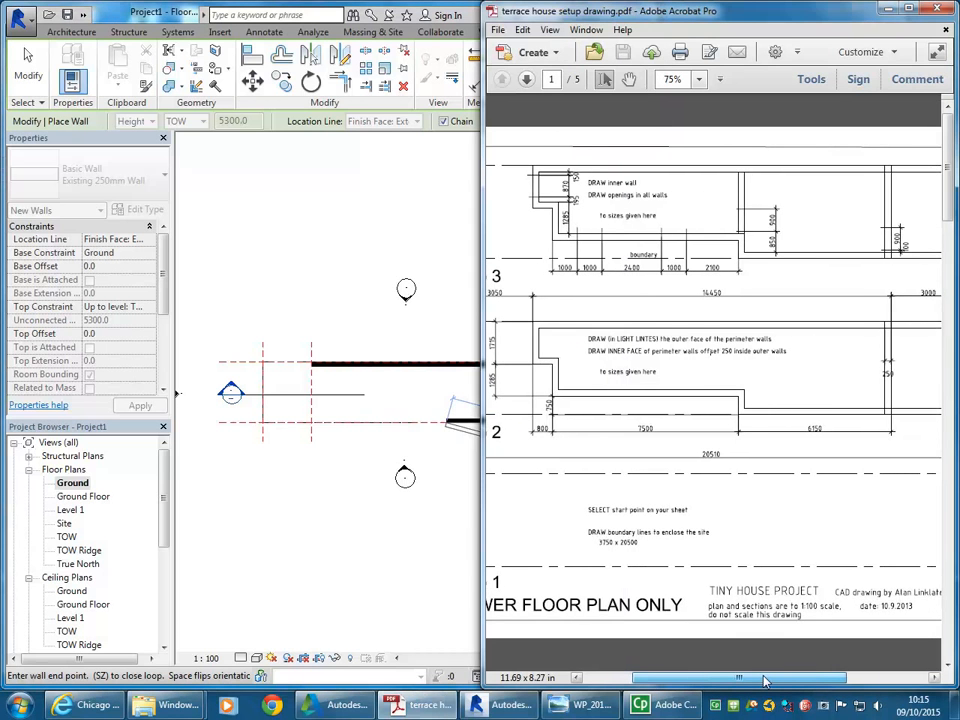
click(306, 125)
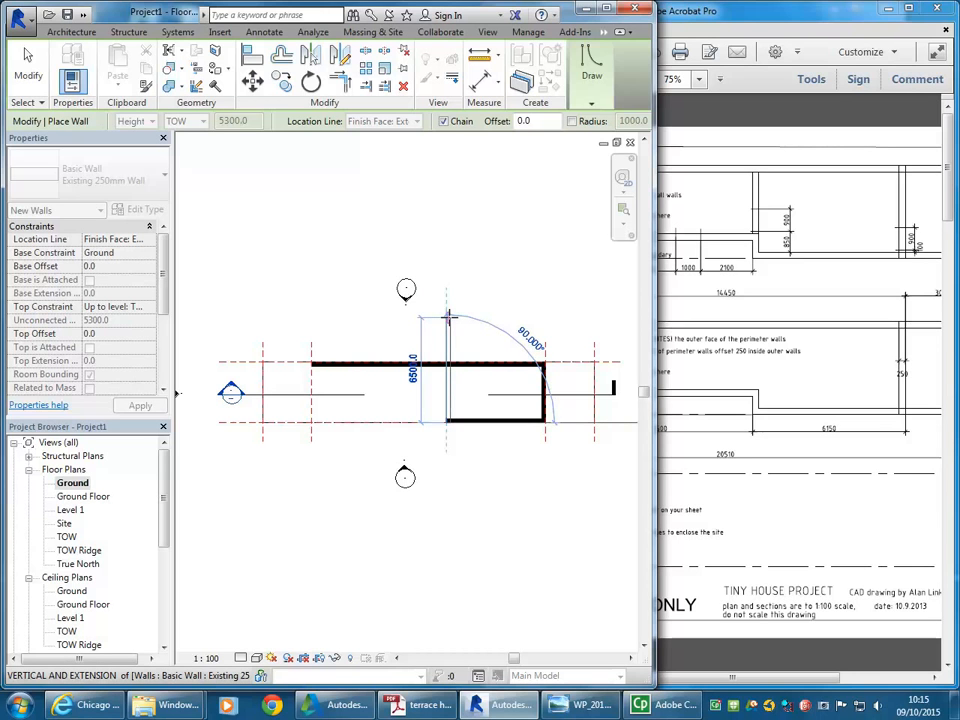
text(750)
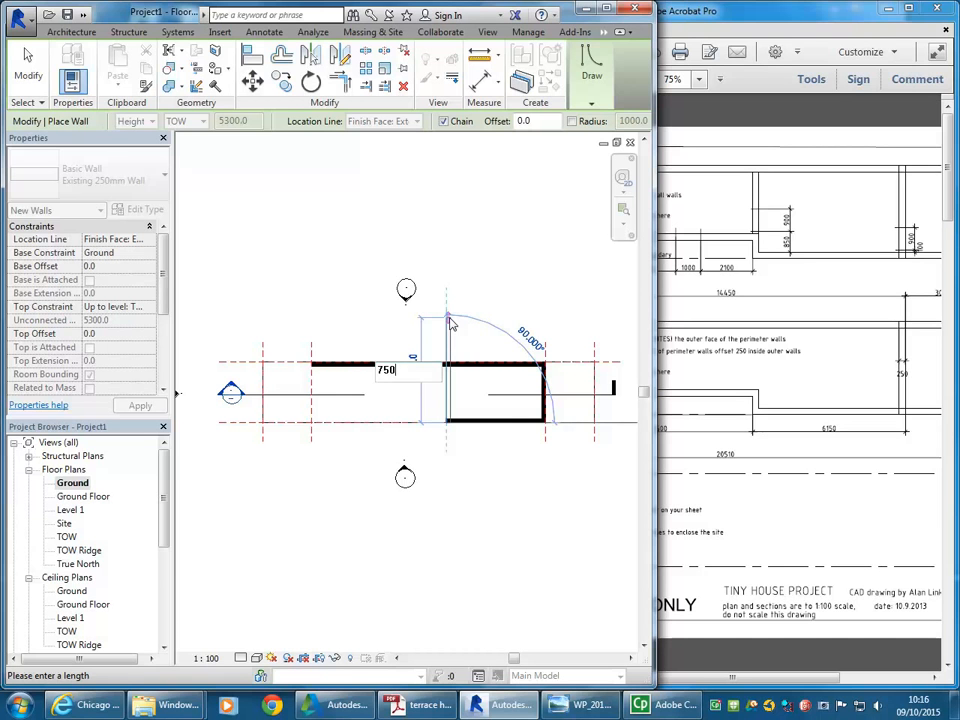
key(Escape)
key(Escape)
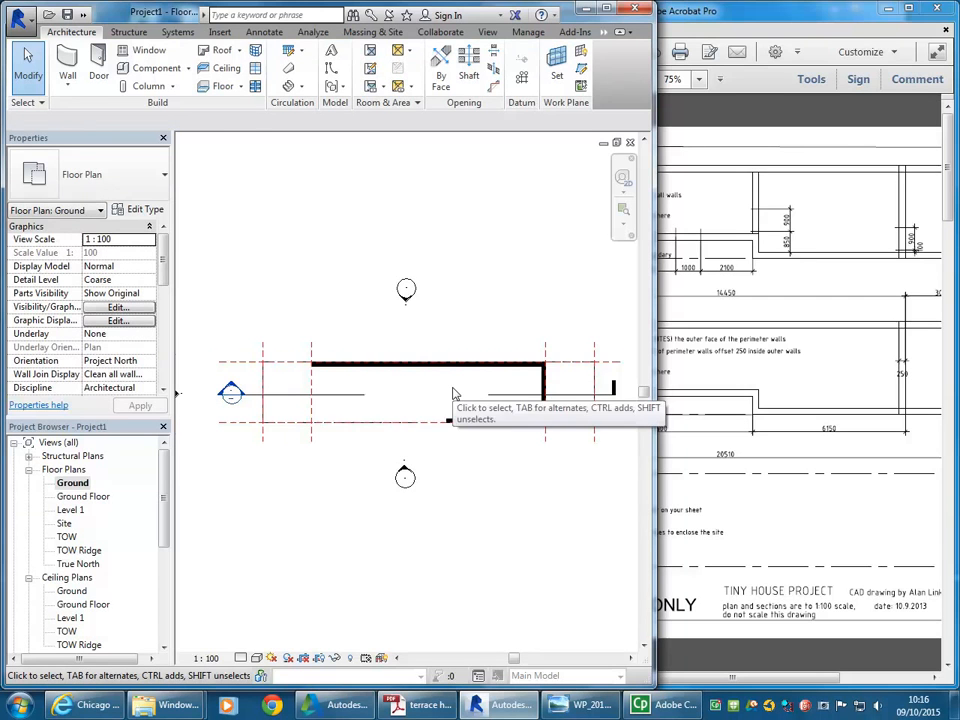
- Draw a 750 mm return wall upward from the outer corner at the left end of the lower wall
scroll(453, 393, up, 1)
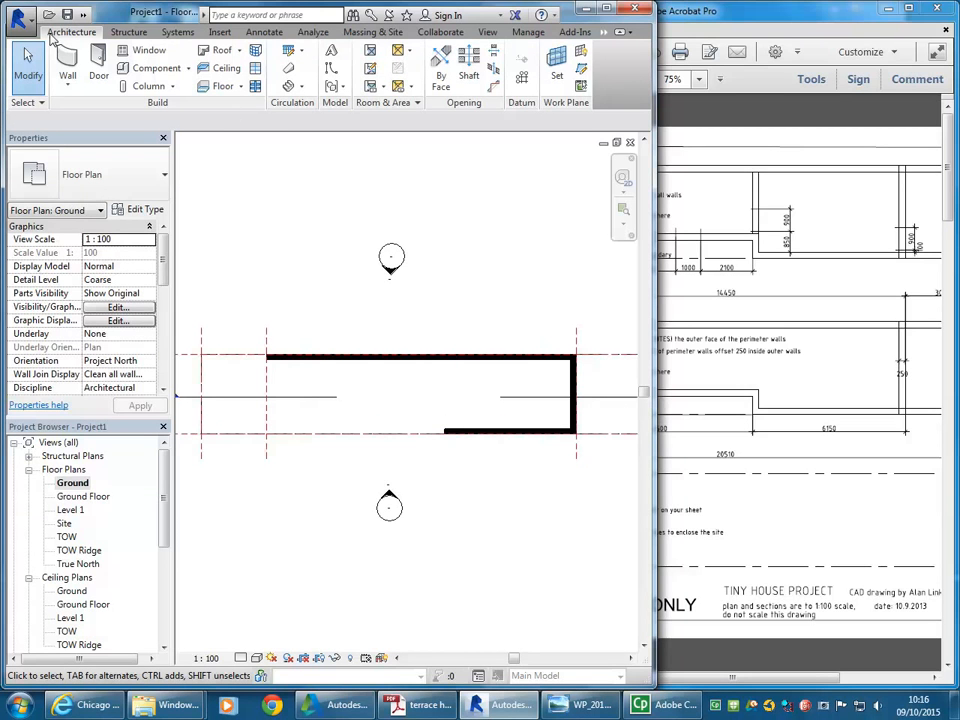
click(66, 56)
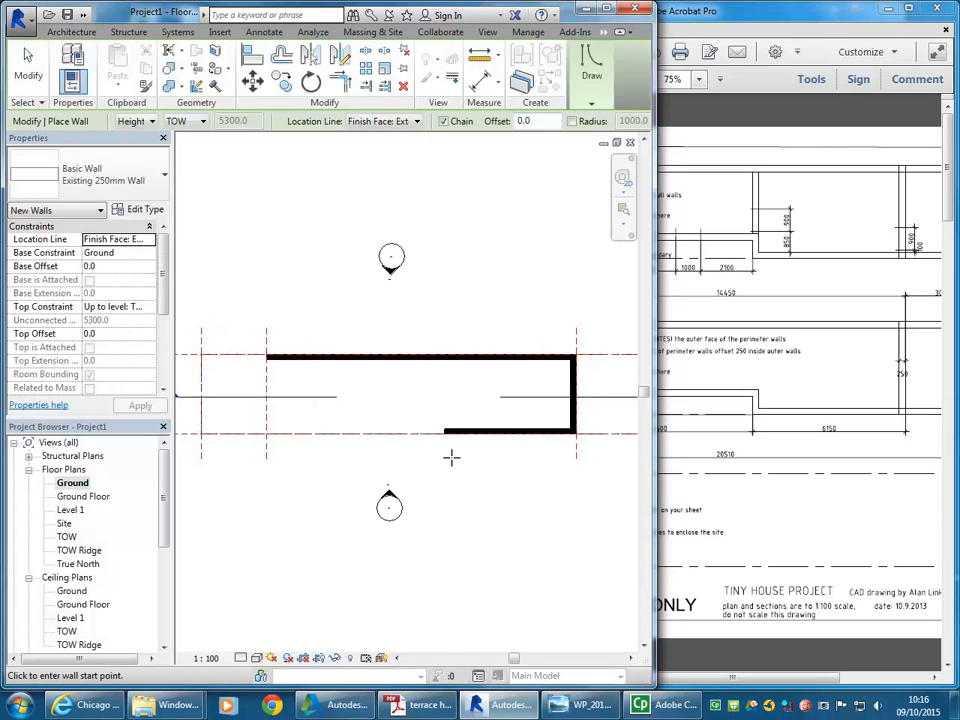
scroll(456, 474, up, 4)
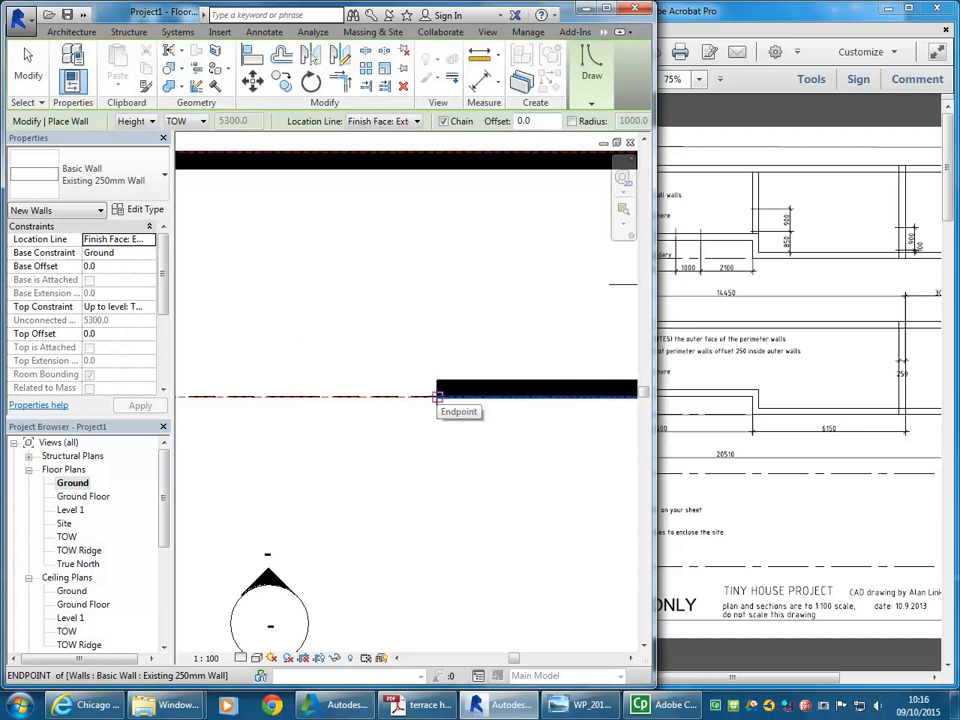
click(437, 397)
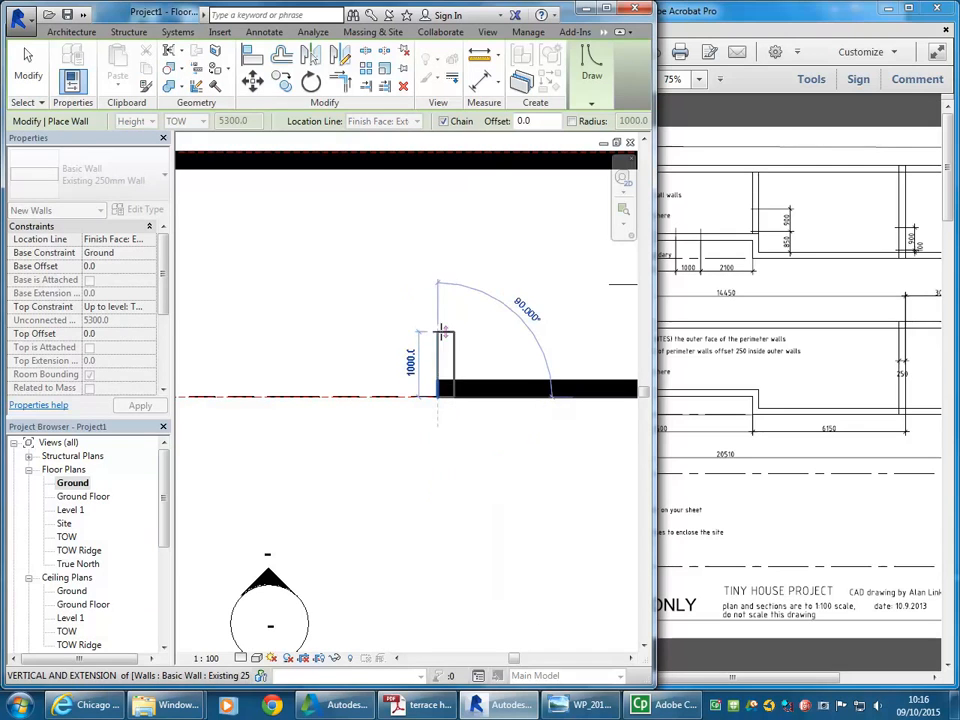
scroll(443, 352, down, 2)
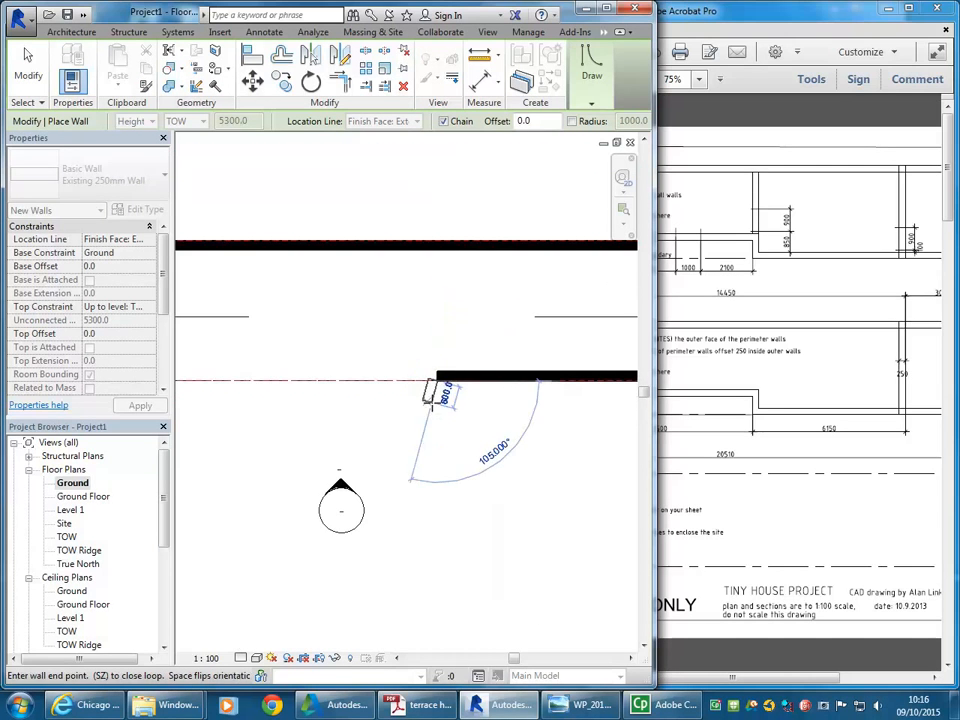
middle_drag(431, 404, 382, 469)
scroll(382, 469, down, 1)
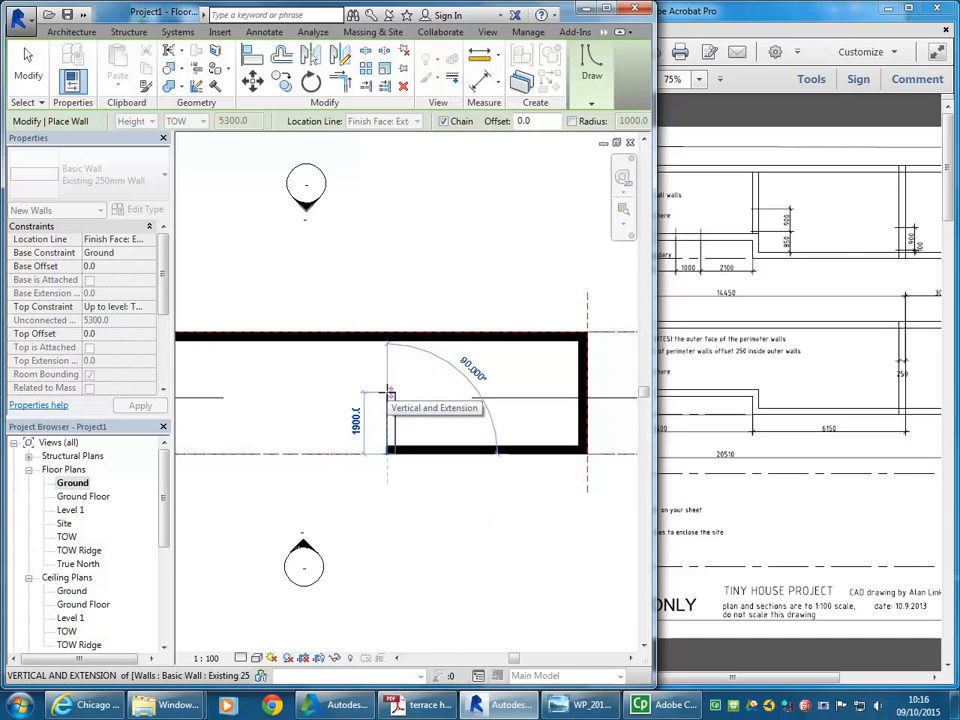
text(7)
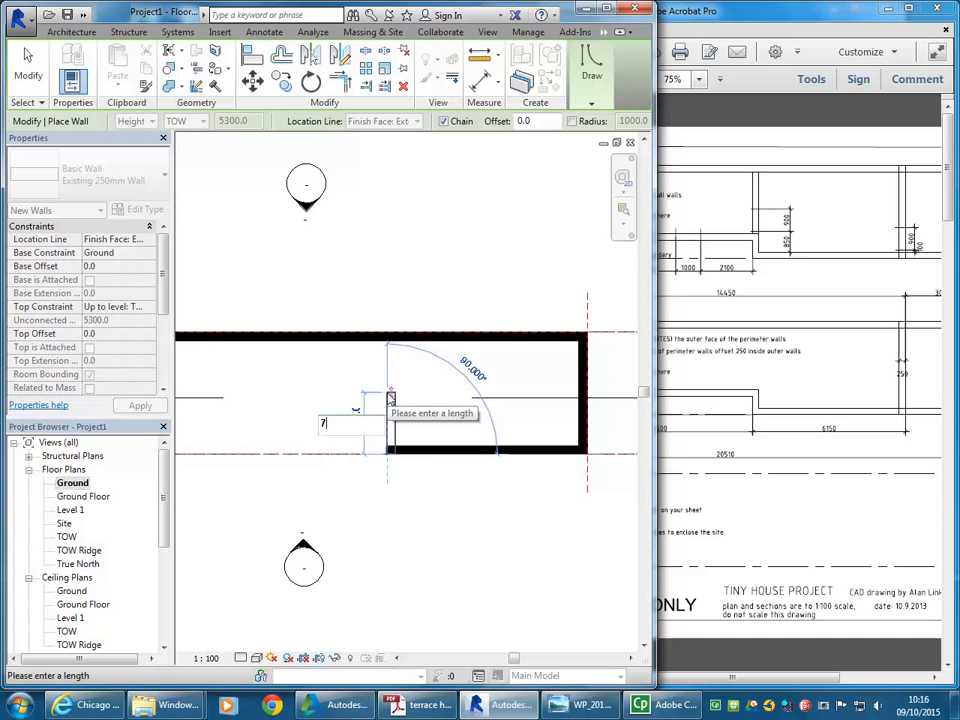
text(50)
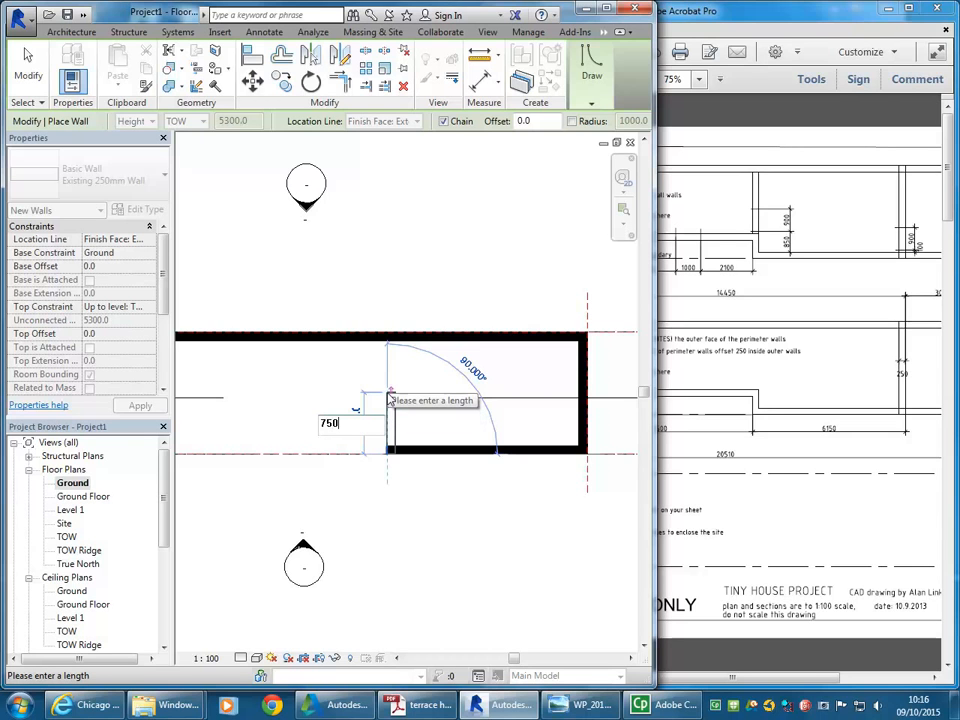
key(Return)
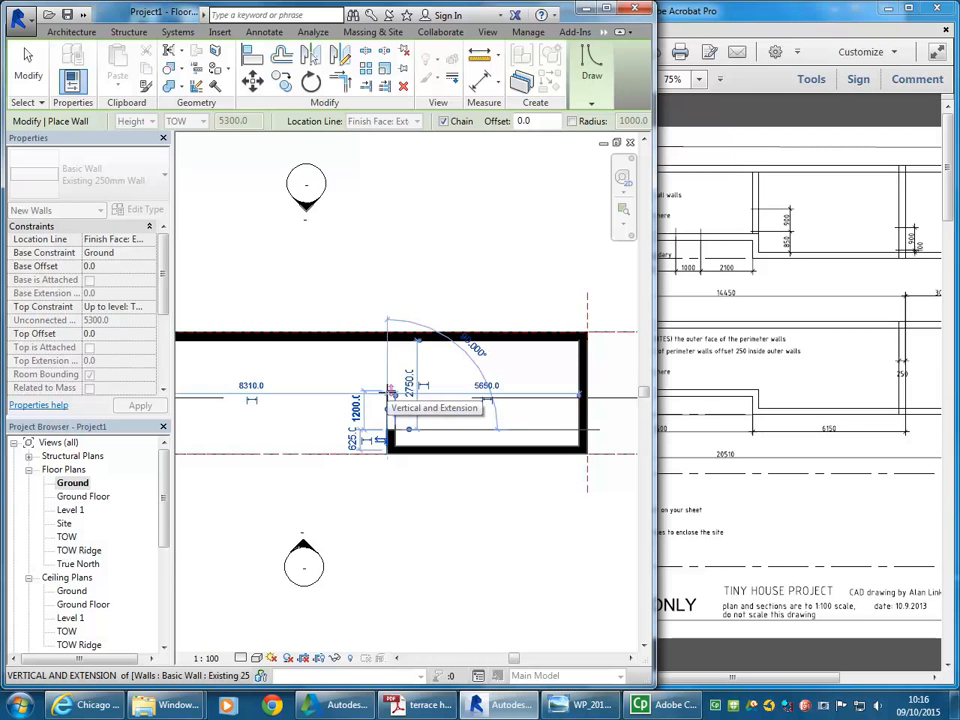
- Switch to the setup drawing PDF, examine the step 2 plan dimensions and shift its window clear of the Revit plan
mouse_move(782, 678)
mouse_down()
mouse_move(798, 677)
mouse_move(741, 681)
mouse_up()
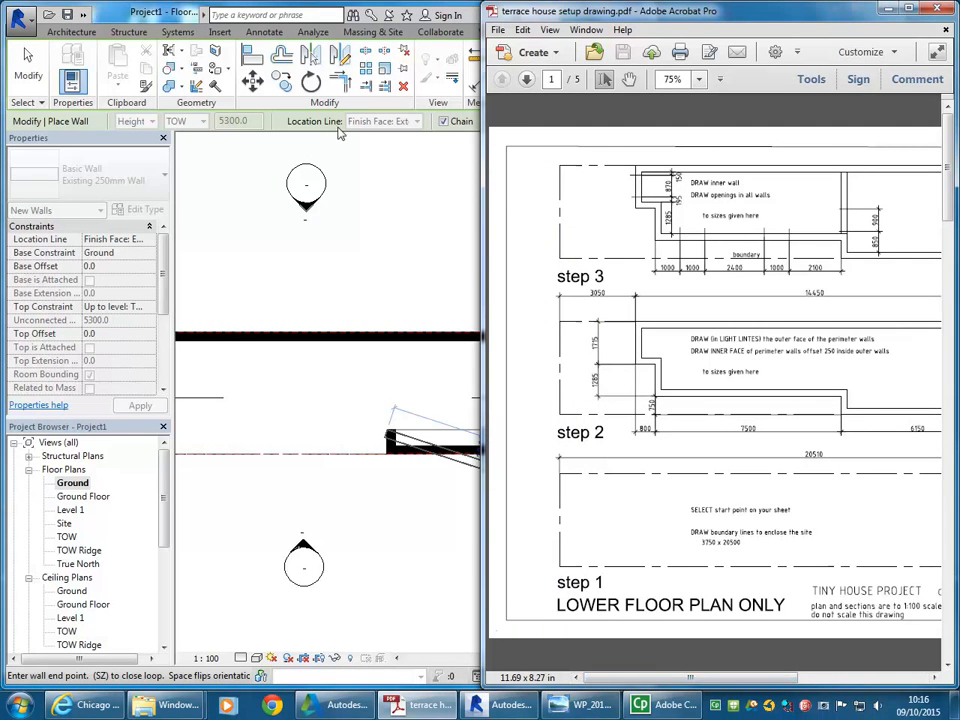
click(320, 296)
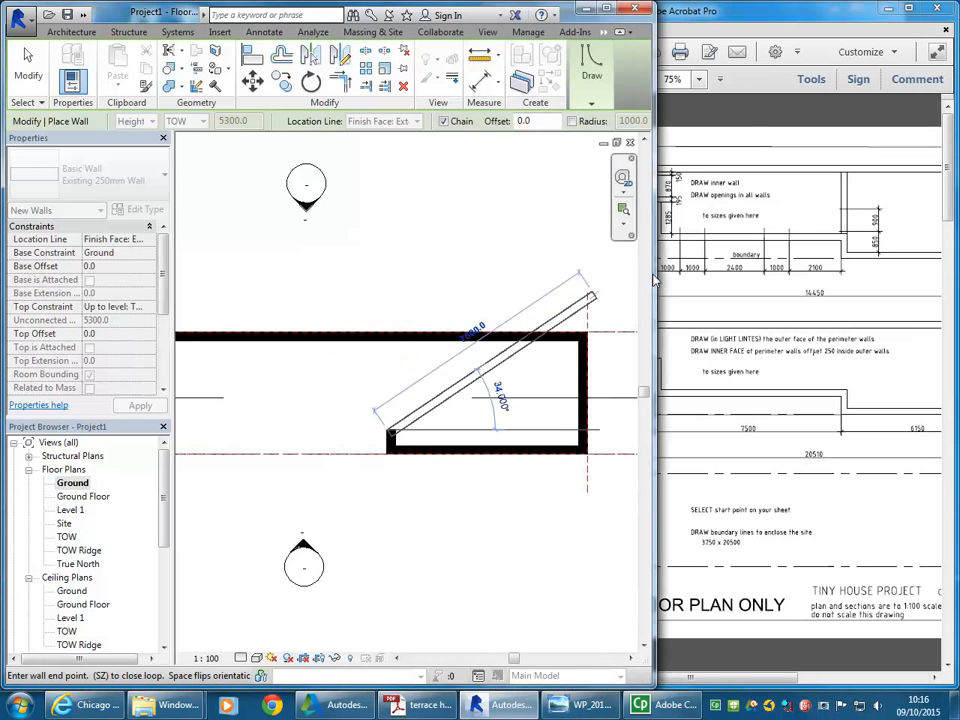
drag(707, 20, 801, 20)
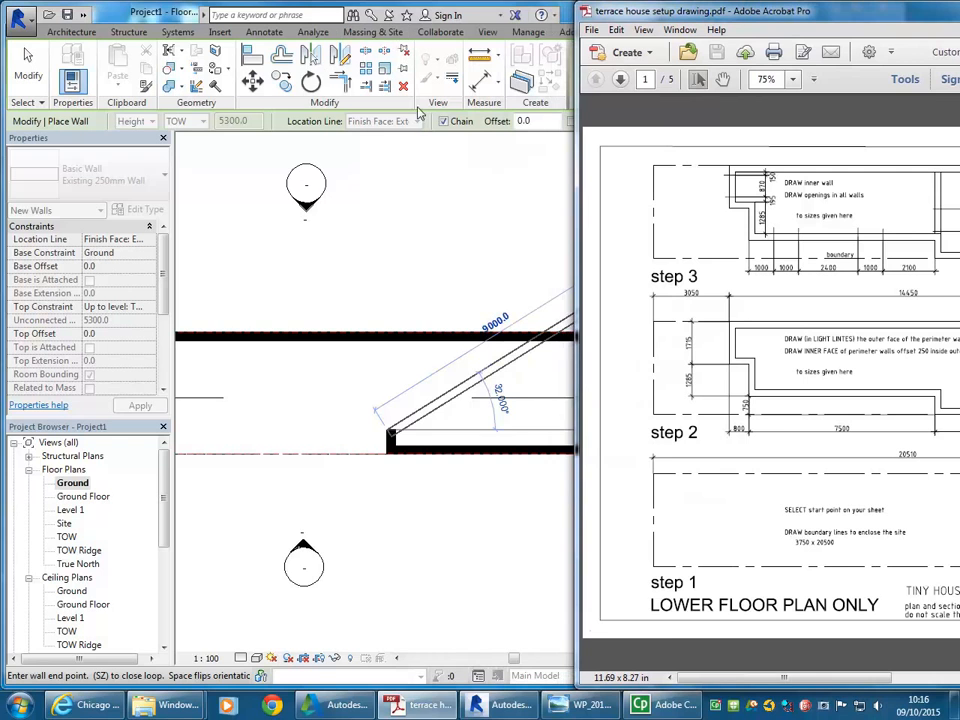
click(293, 252)
- Draw a 7500 mm wall horizontally leftward from the top of the 750 mm return wall
scroll(272, 426, down, 3)
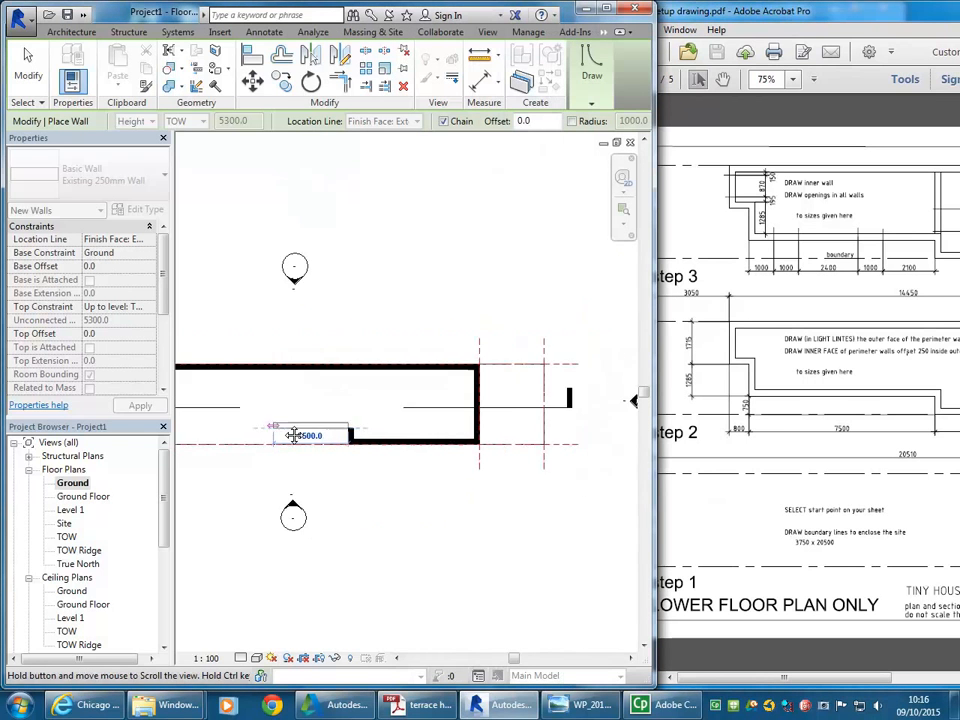
middle_drag(272, 425, 382, 411)
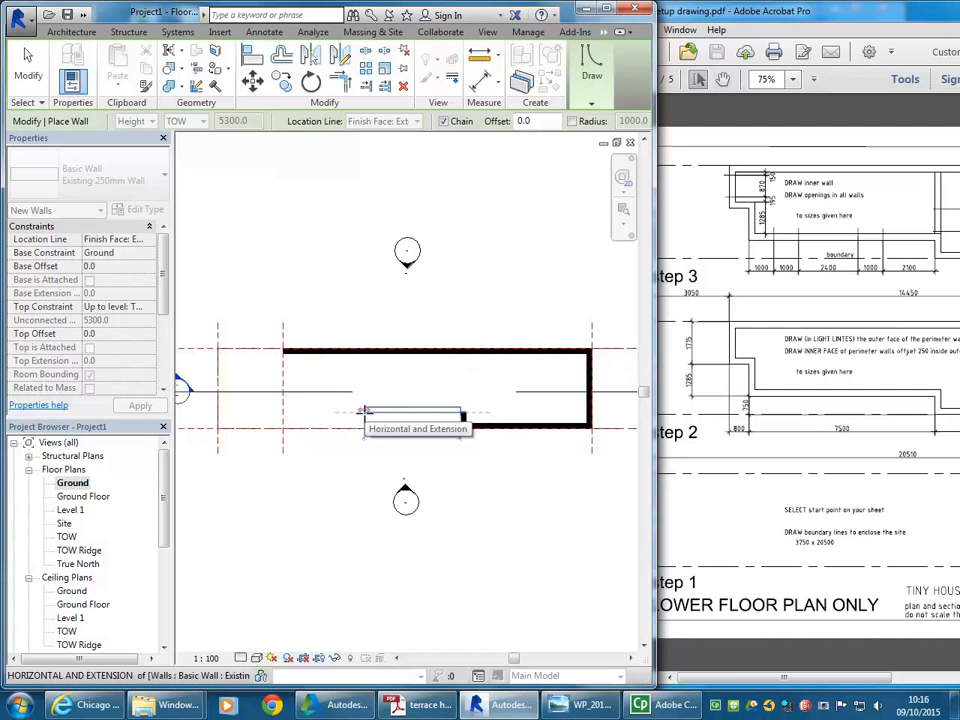
text(7500)
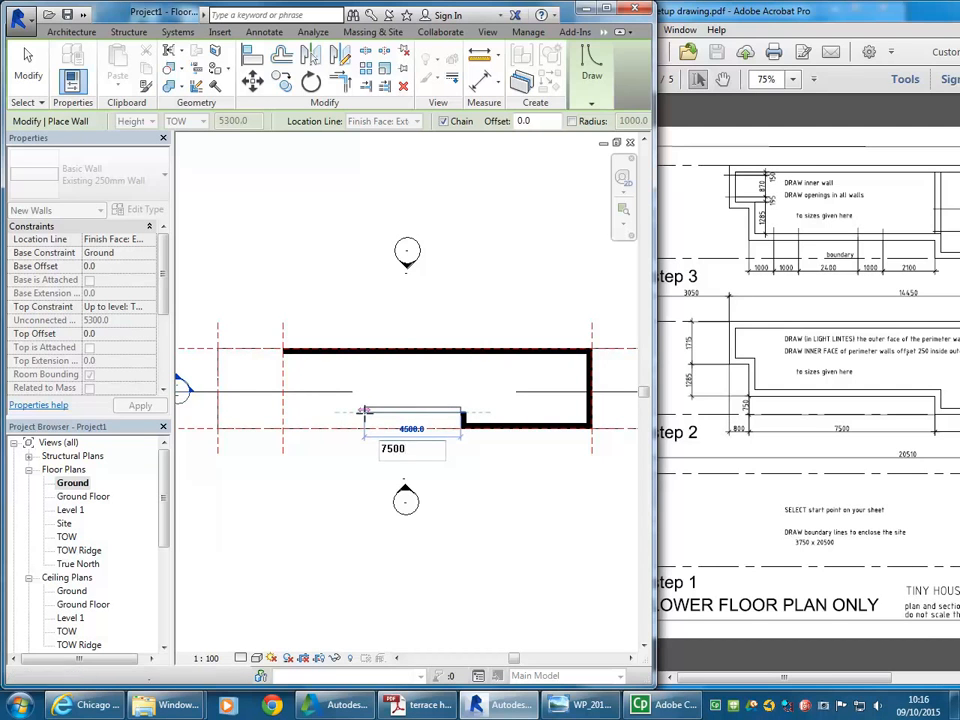
key(Return)
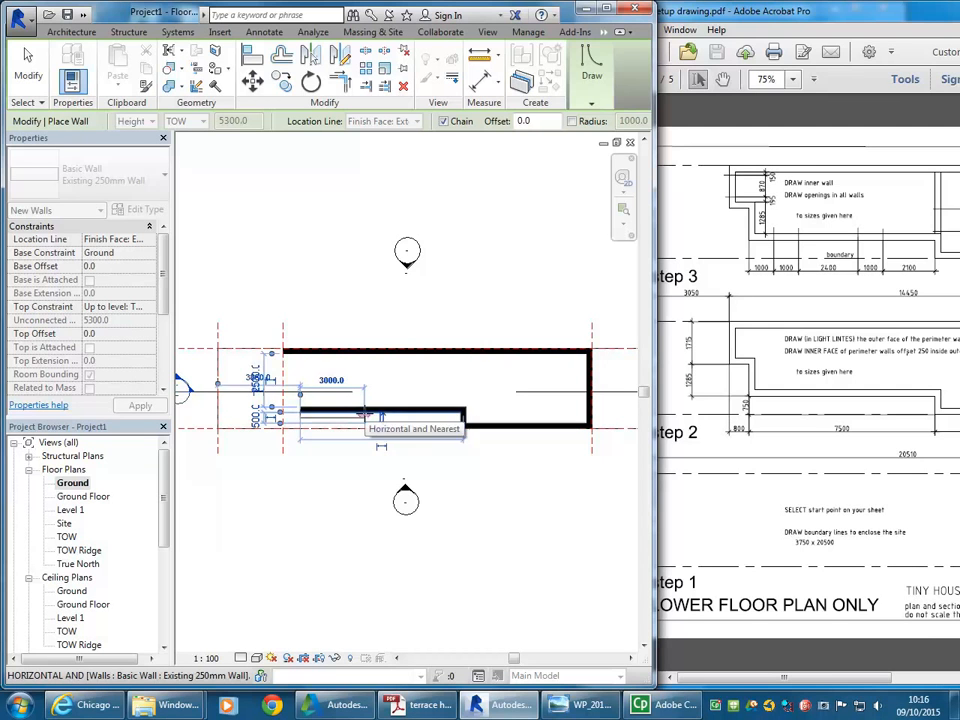
- Draw a 1285 mm wall vertically upward from the left end of the 7500 mm wall
click(300, 410)
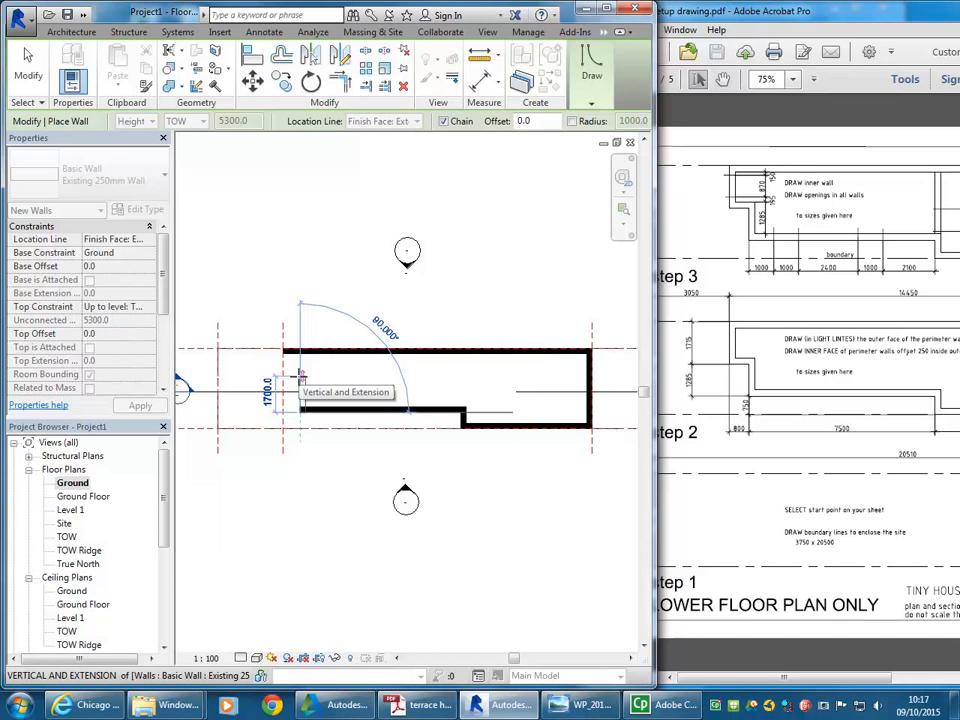
text(1285)
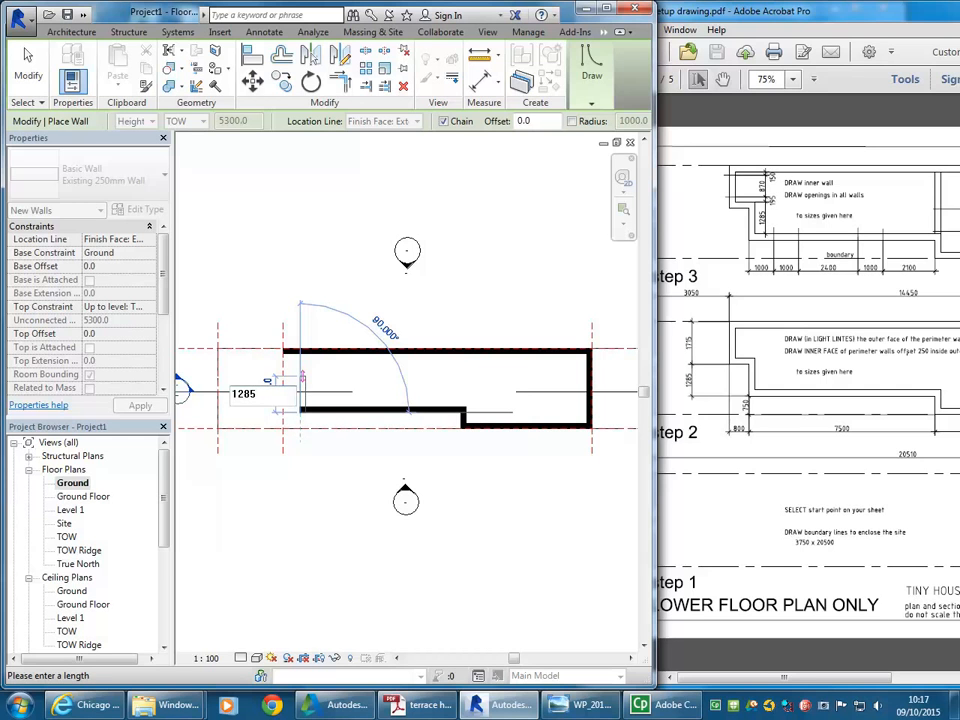
key(Return)
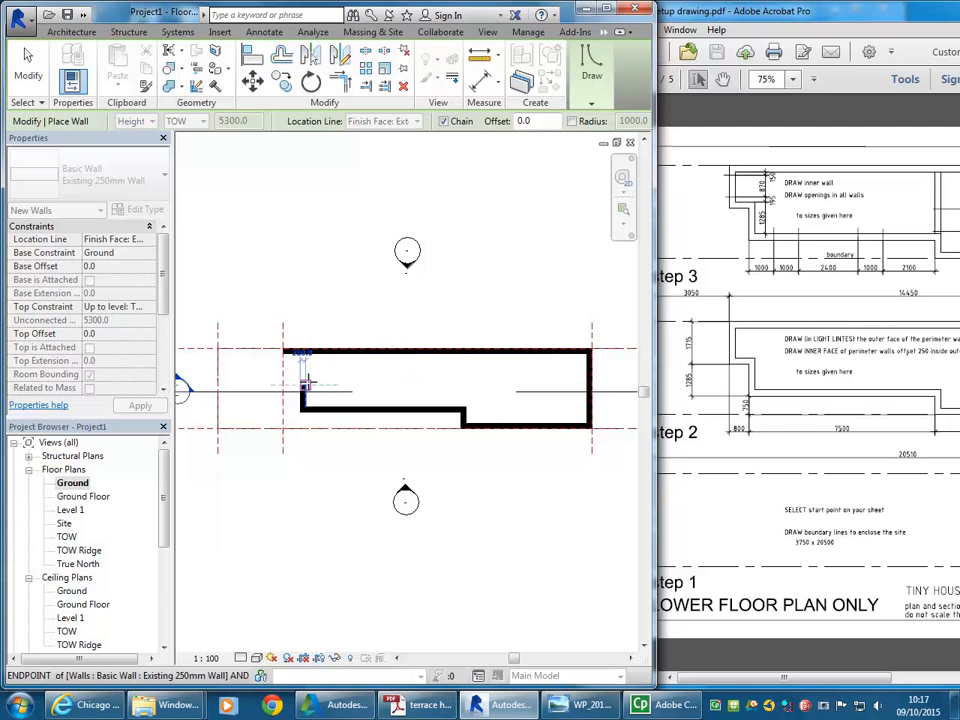
- Close the perimeter with a wall leftward to the vertical reference plane and another up to the upper wall's left end, ending the Wall command
scroll(276, 358, up, 3)
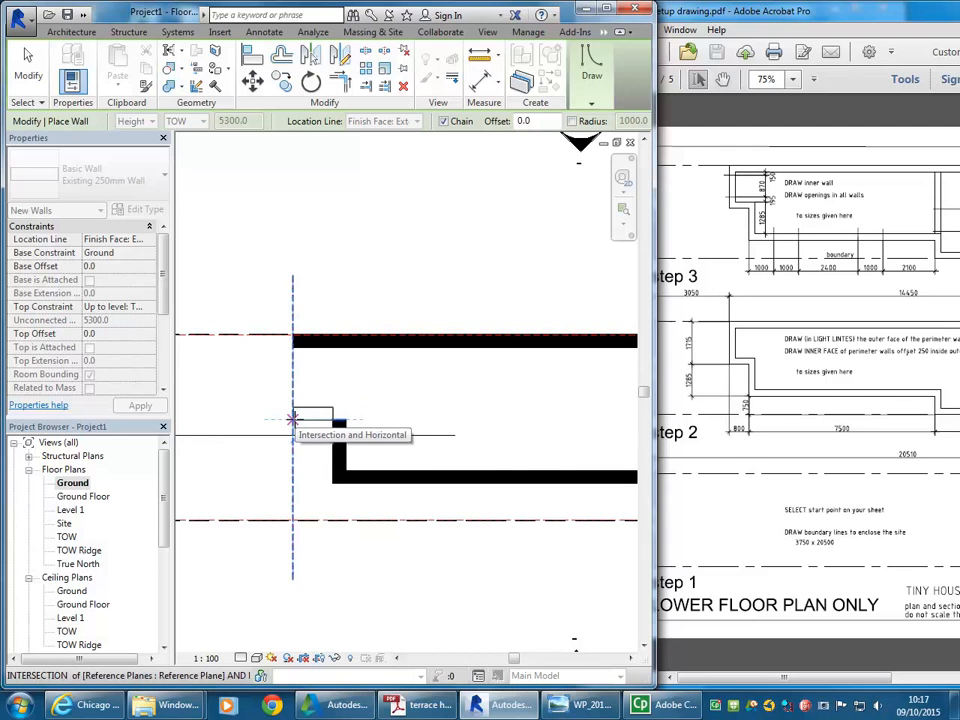
click(292, 418)
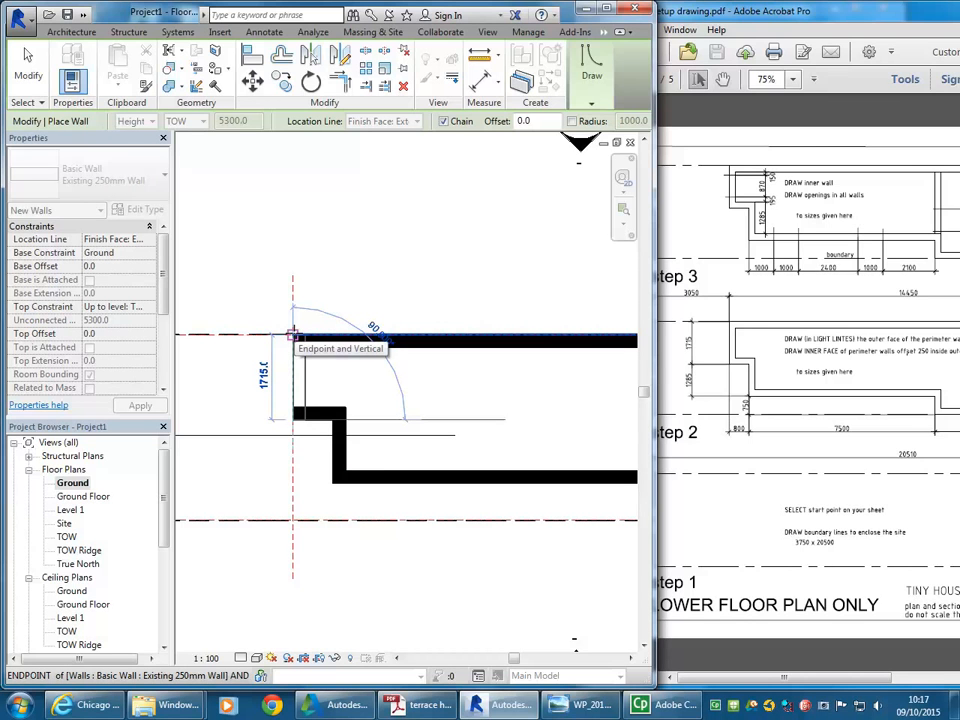
click(292, 333)
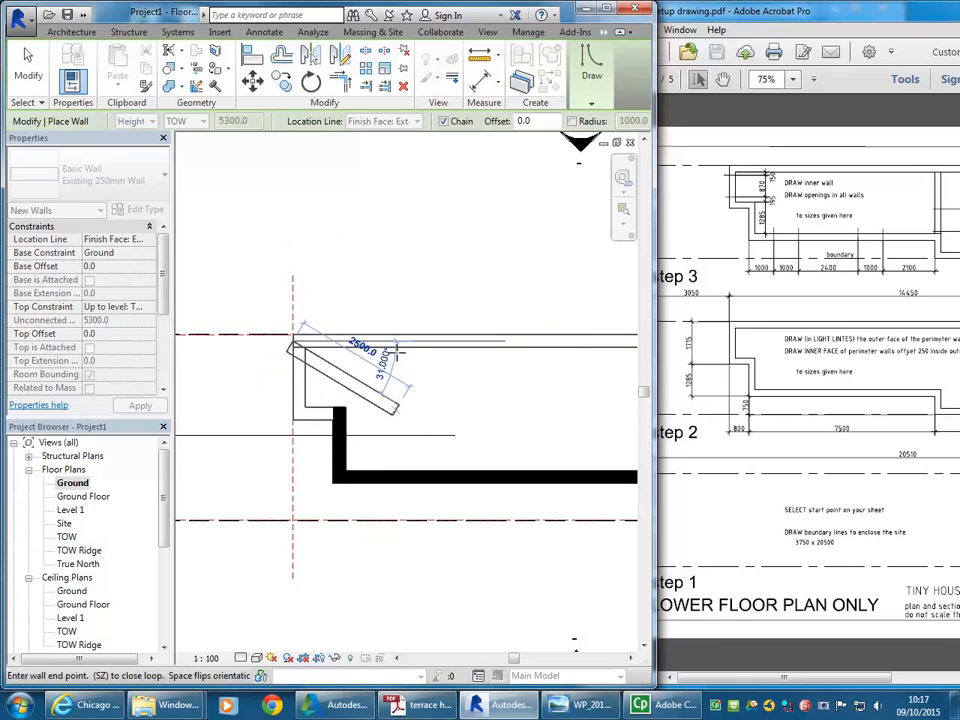
right_click(428, 300)
click(440, 304)
- Check the step 2 plan in the setup drawing PDF, return to Revit and measure the upper wall's overall length between its outer corners
mouse_move(761, 677)
mouse_down()
mouse_move(895, 673)
mouse_move(770, 690)
mouse_move(803, 678)
mouse_move(878, 678)
mouse_move(784, 678)
mouse_move(892, 665)
mouse_move(790, 670)
mouse_move(870, 664)
mouse_move(806, 676)
mouse_up()
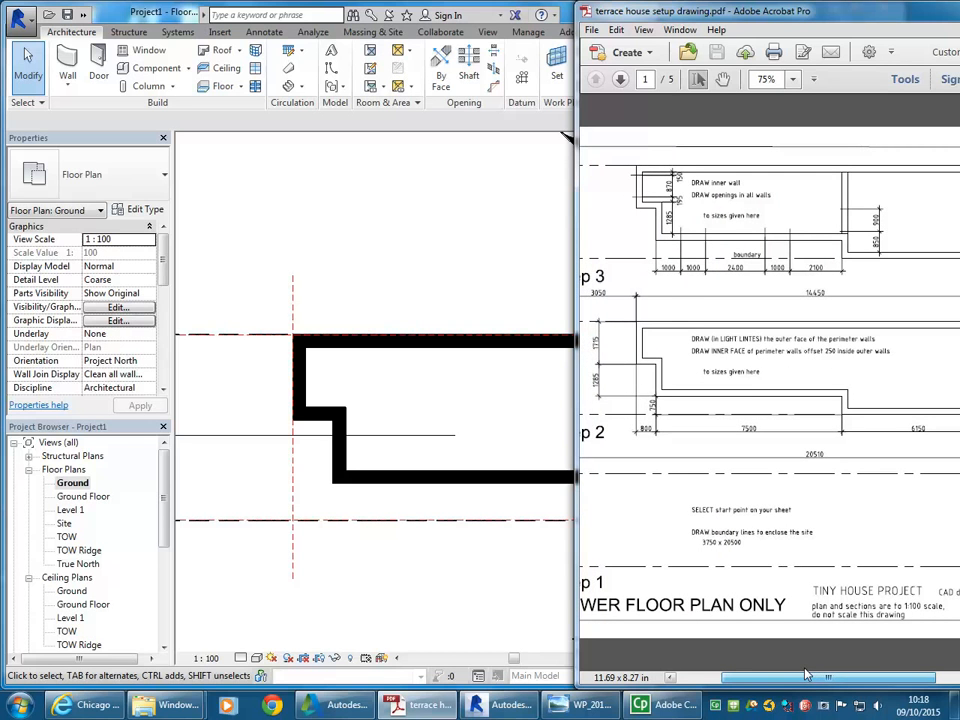
click(411, 267)
scroll(412, 296, down, 2)
middle_drag(412, 296, 261, 342)
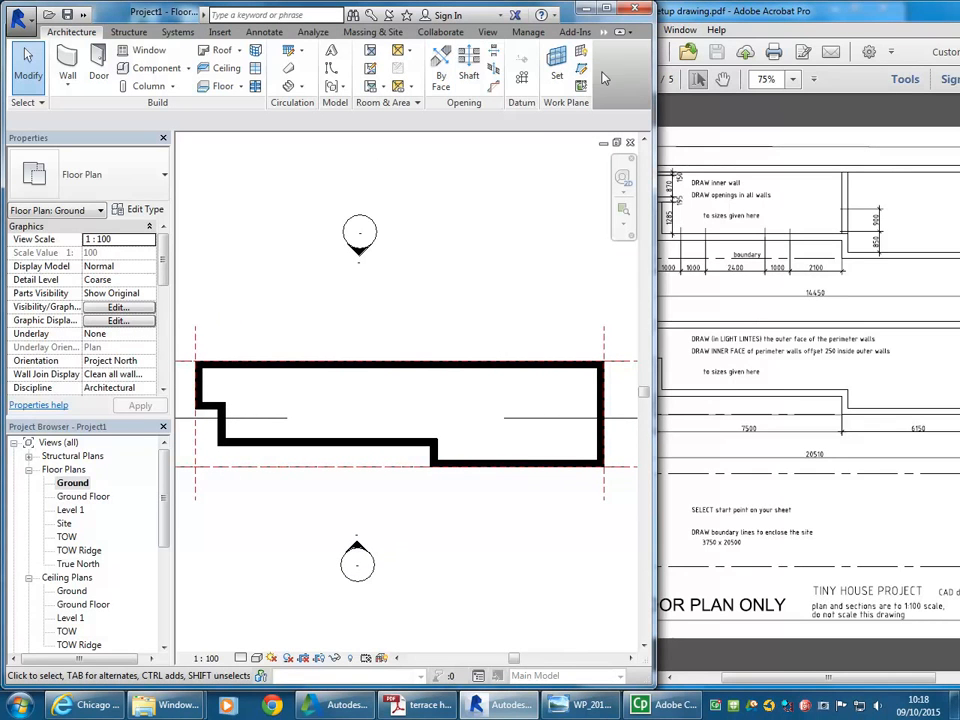
click(86, 16)
click(134, 29)
click(195, 360)
click(604, 360)
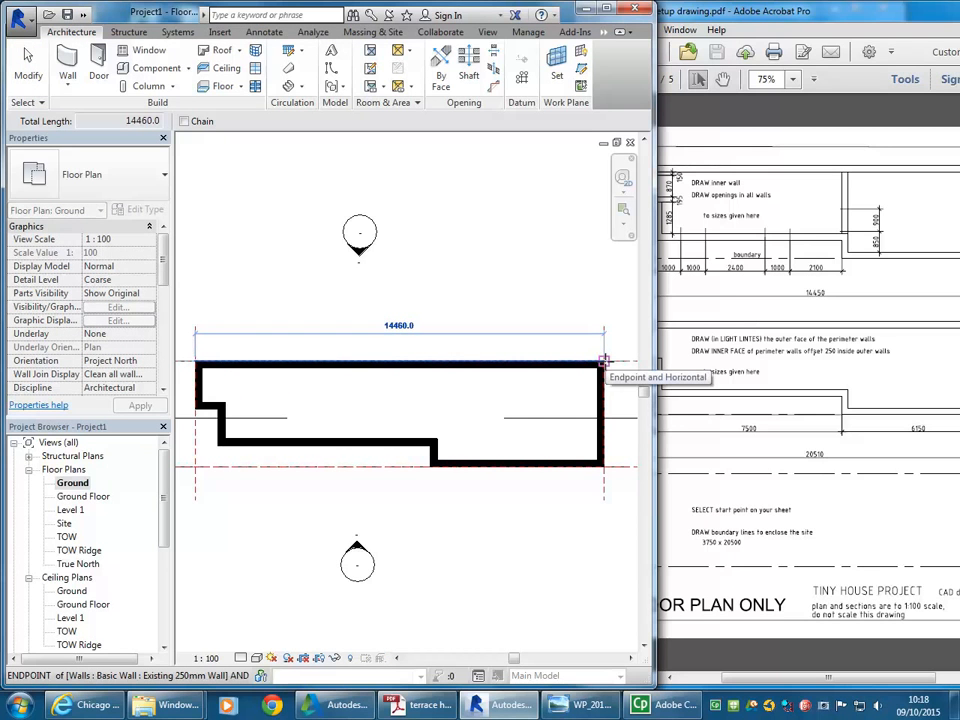
- Examine the step 2 horizontal dimensions in the setup drawing PDF, then return to Revit, end measuring and inspect the whole plan
mouse_move(794, 678)
mouse_down()
mouse_move(765, 685)
mouse_move(795, 685)
mouse_move(782, 688)
mouse_up()
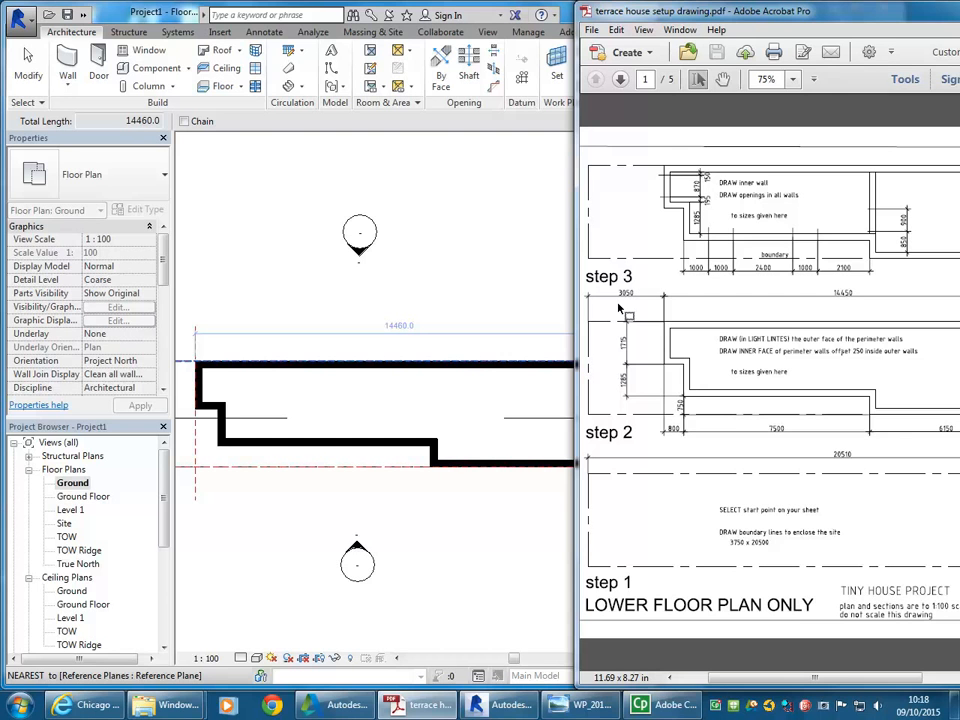
right_click(275, 262)
right_click(309, 271)
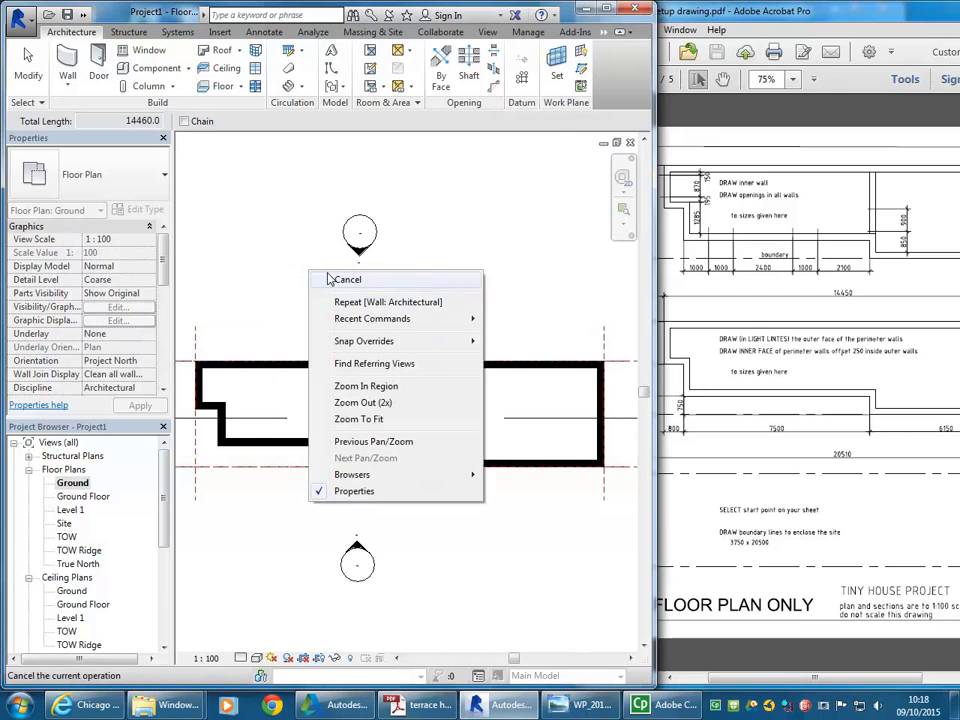
click(330, 279)
scroll(305, 304, down, 1)
middle_drag(305, 304, 440, 303)
scroll(375, 484, down, 1)
middle_drag(346, 491, 319, 495)
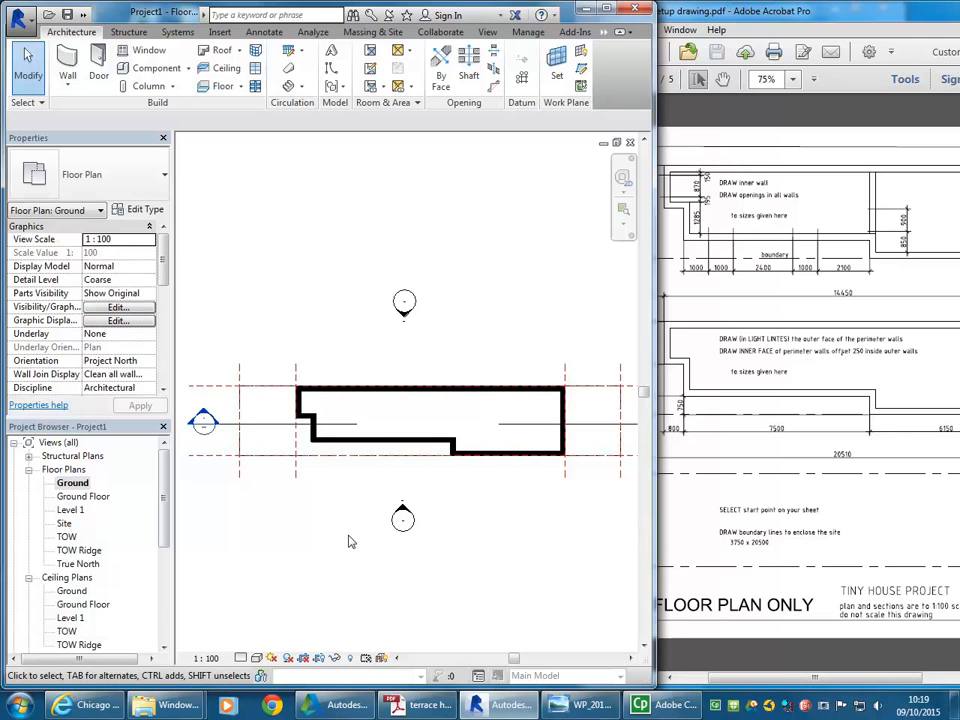
middle_drag(358, 546, 352, 535)
scroll(342, 524, down, 1)
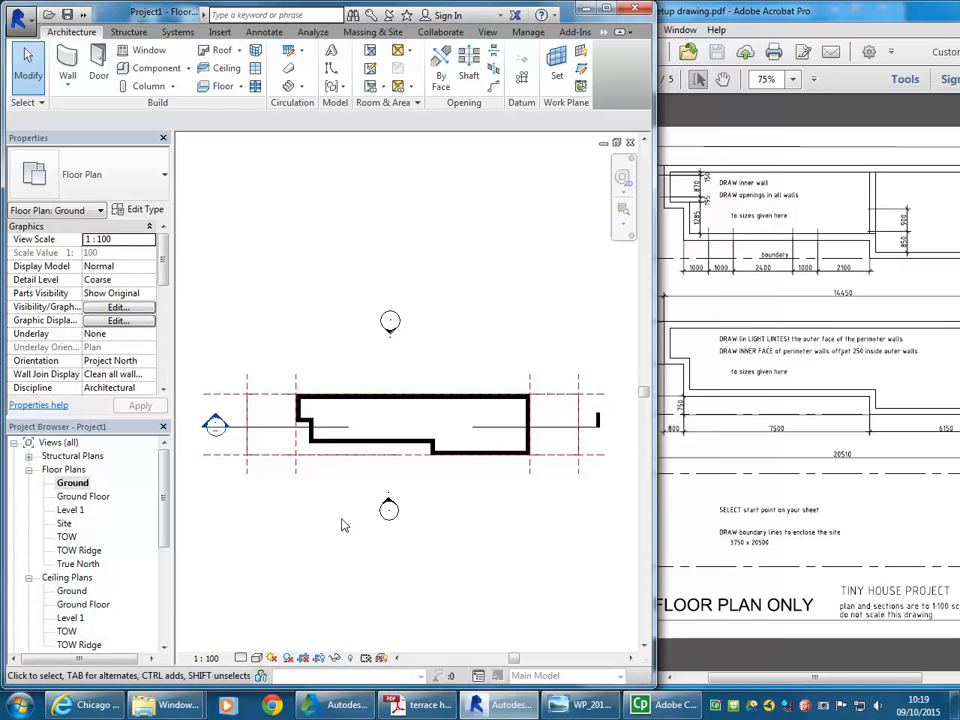
- Try moving the left reference plane and all the stepped walls beside it 10 mm horizontally to the right, and undo the move
drag(273, 345, 448, 489)
click(332, 497)
scroll(320, 520, up, 4)
drag(238, 300, 494, 510)
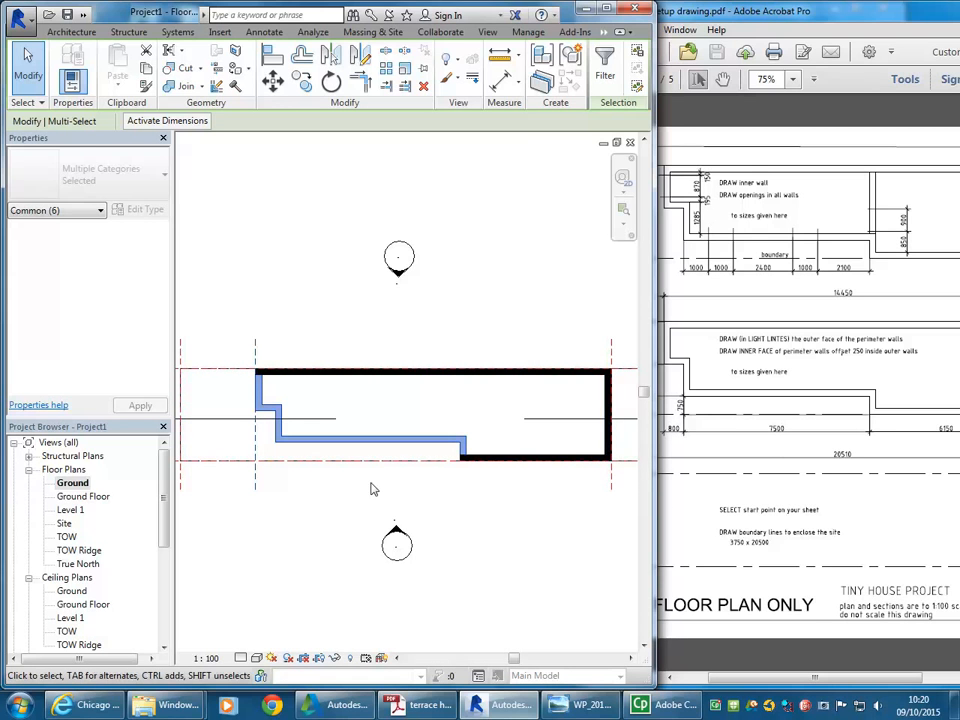
click(272, 80)
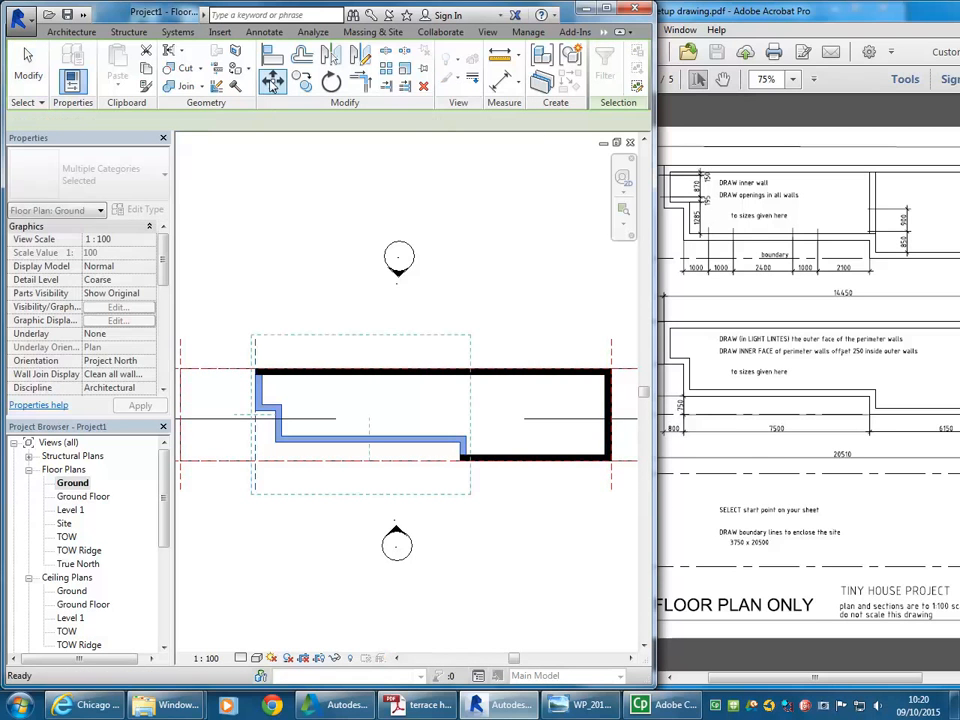
click(242, 276)
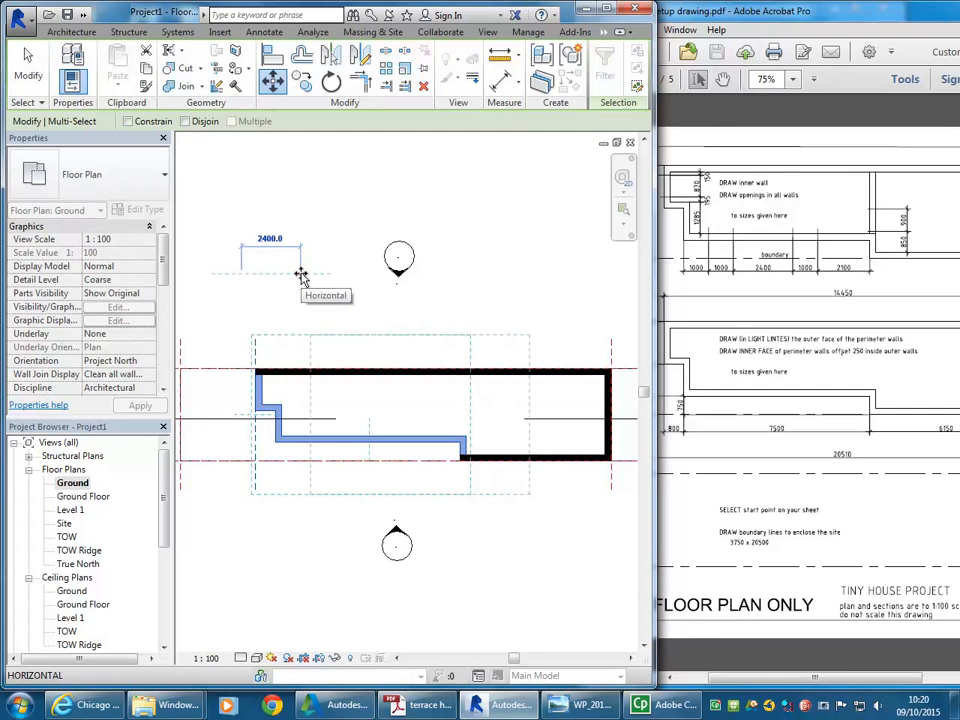
text(10)
key(Return)
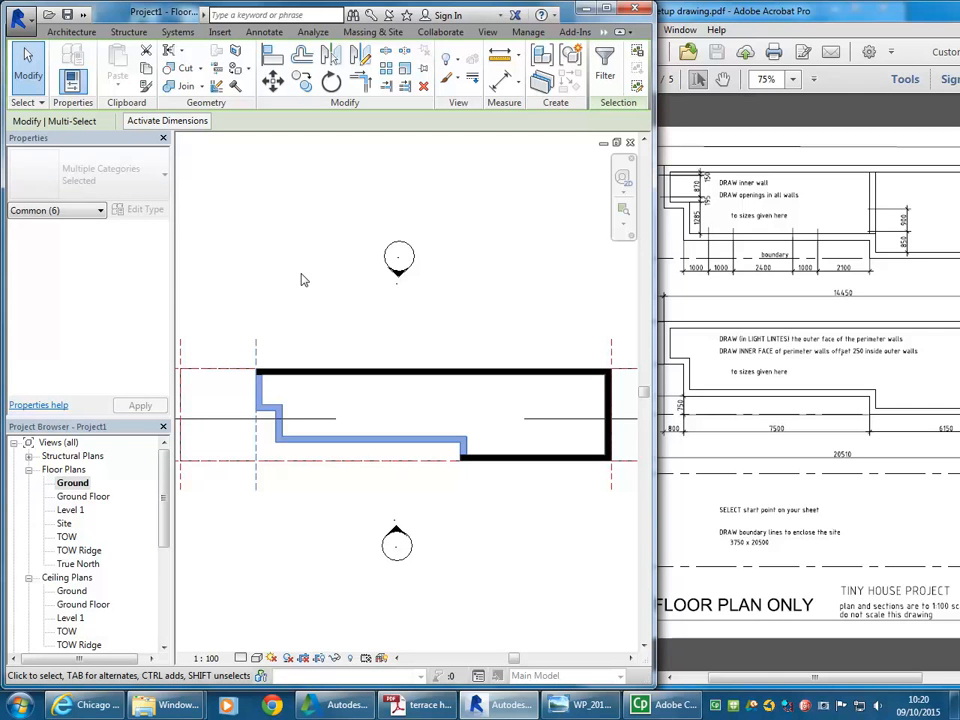
click(303, 279)
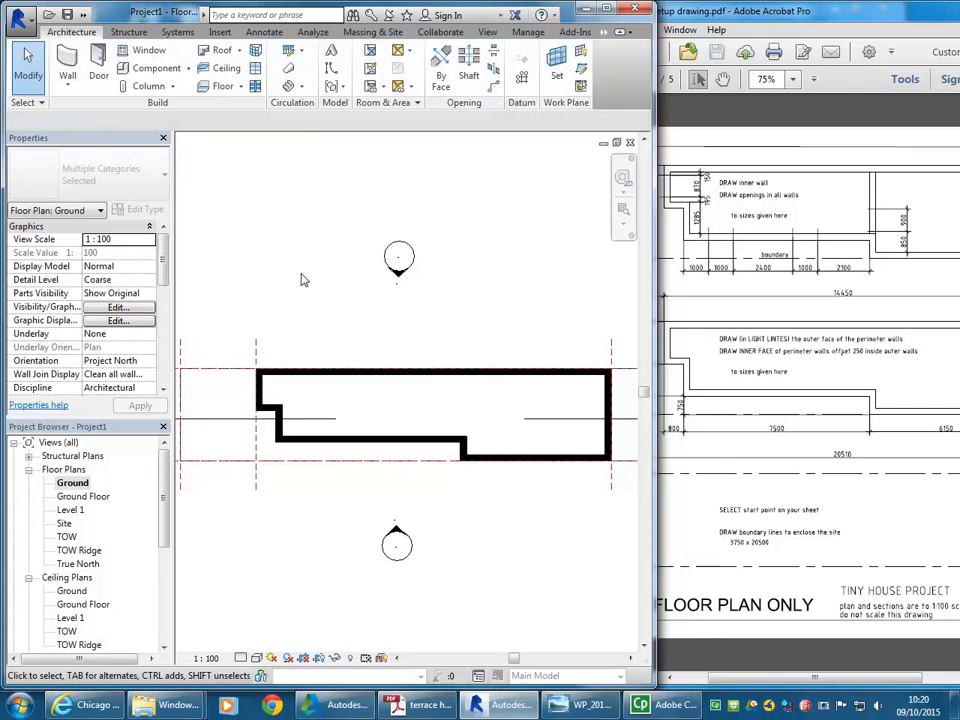
click(84, 16)
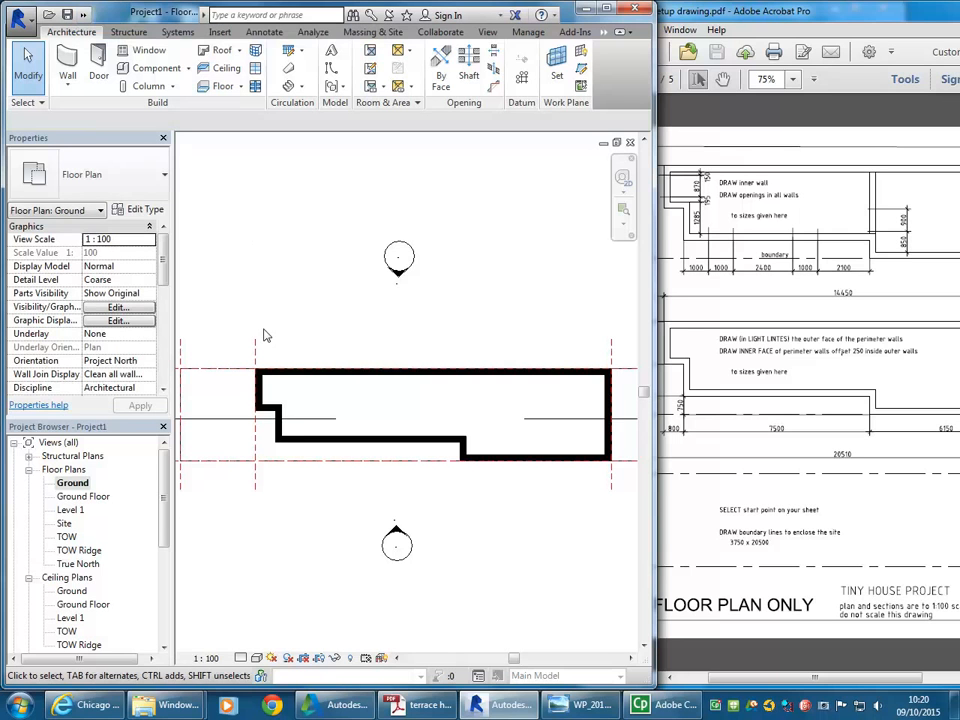
- Move only the left end wall and its vertical reference plane 10 mm horizontally to the right
scroll(257, 415, up, 3)
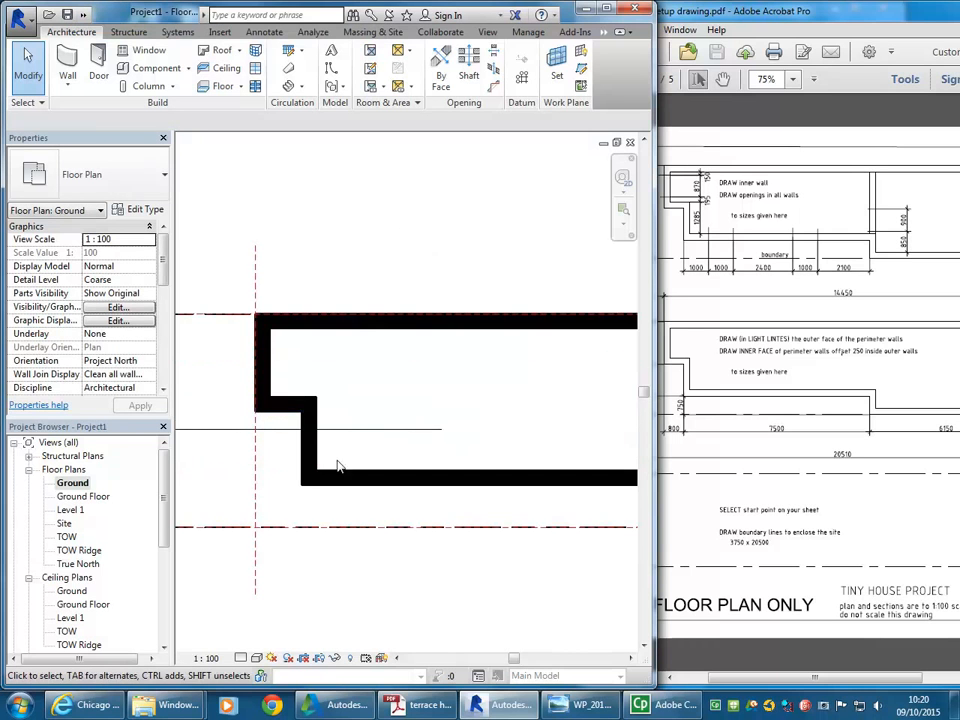
scroll(255, 250, down, 2)
middle_drag(305, 340, 403, 341)
middle_drag(606, 405, 568, 409)
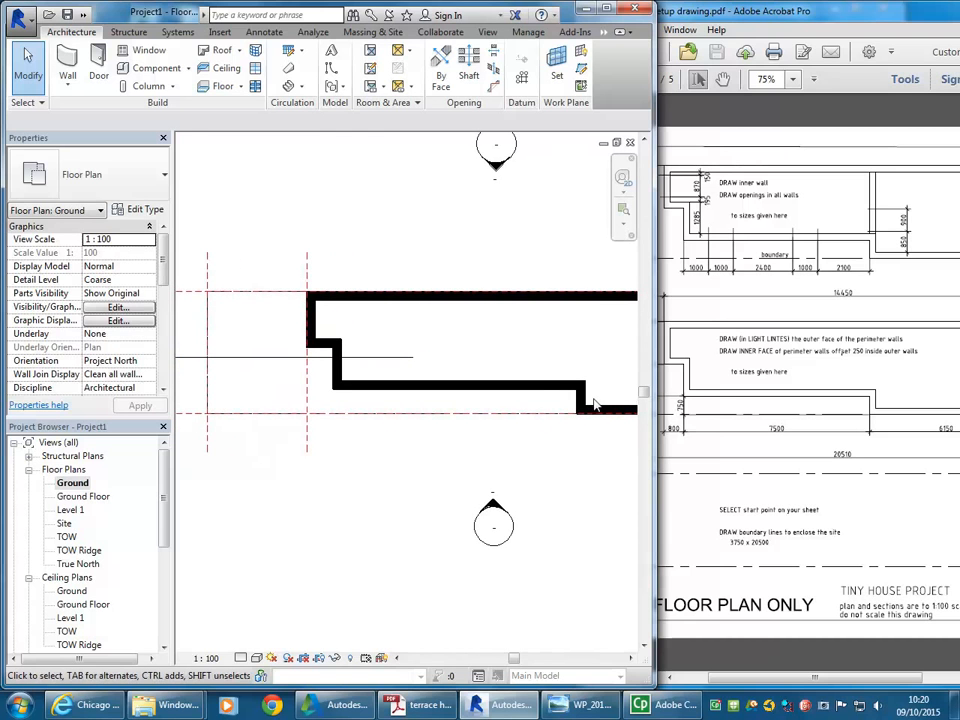
middle_drag(437, 357, 396, 359)
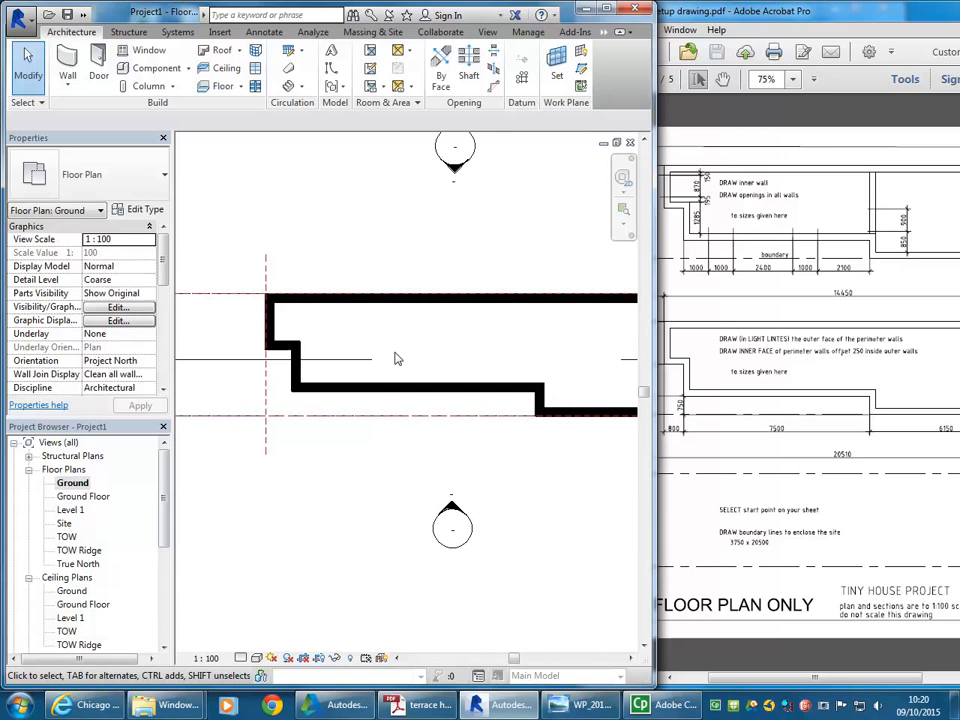
scroll(491, 302, down, 4)
scroll(602, 311, up, 3)
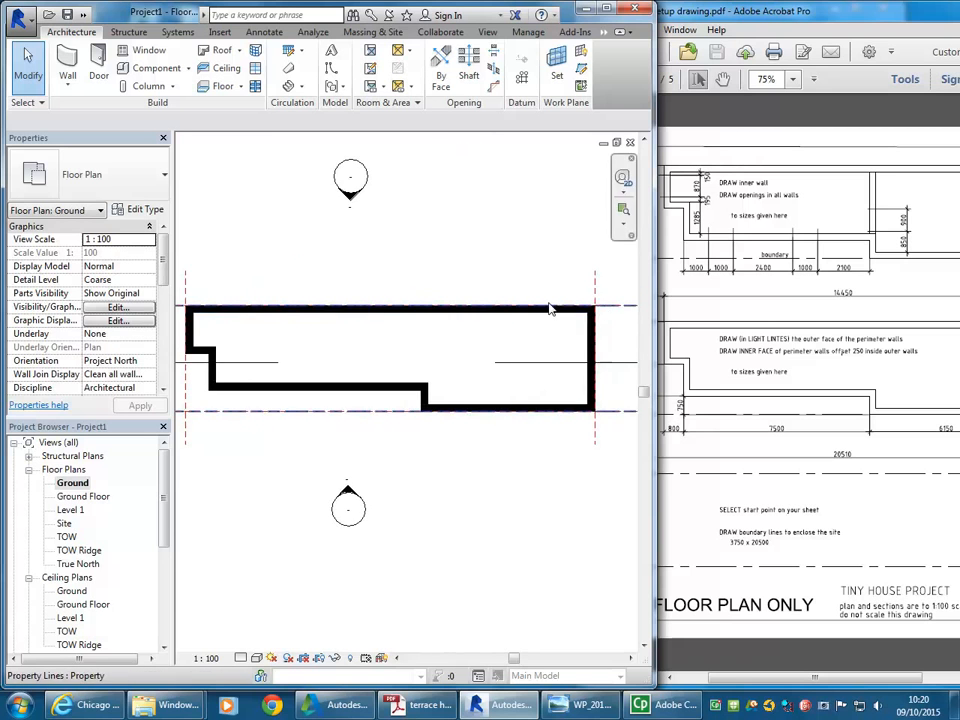
scroll(602, 311, down, 3)
scroll(362, 309, up, 6)
scroll(326, 288, up, 1)
drag(362, 201, 420, 603)
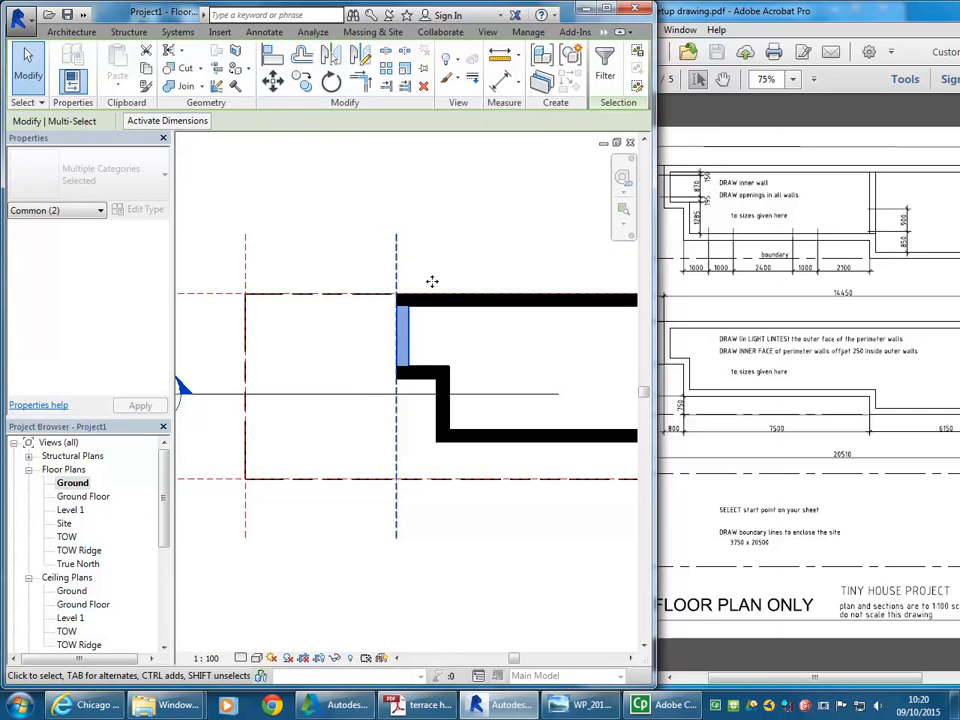
drag(353, 186, 425, 613)
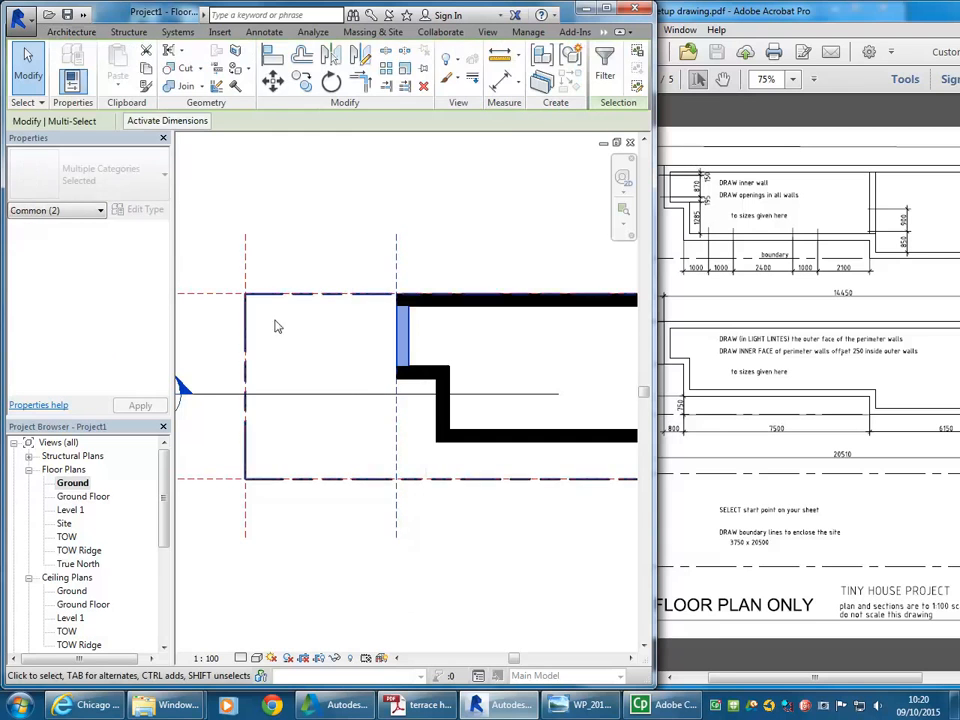
click(297, 193)
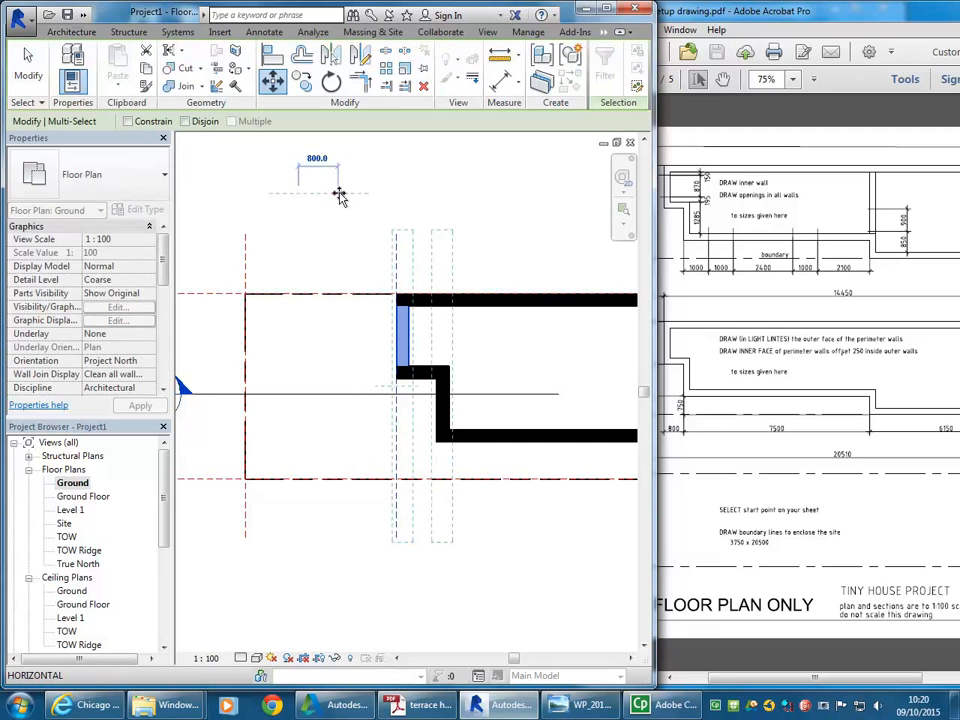
text(10)
key(Return)
key(Escape)
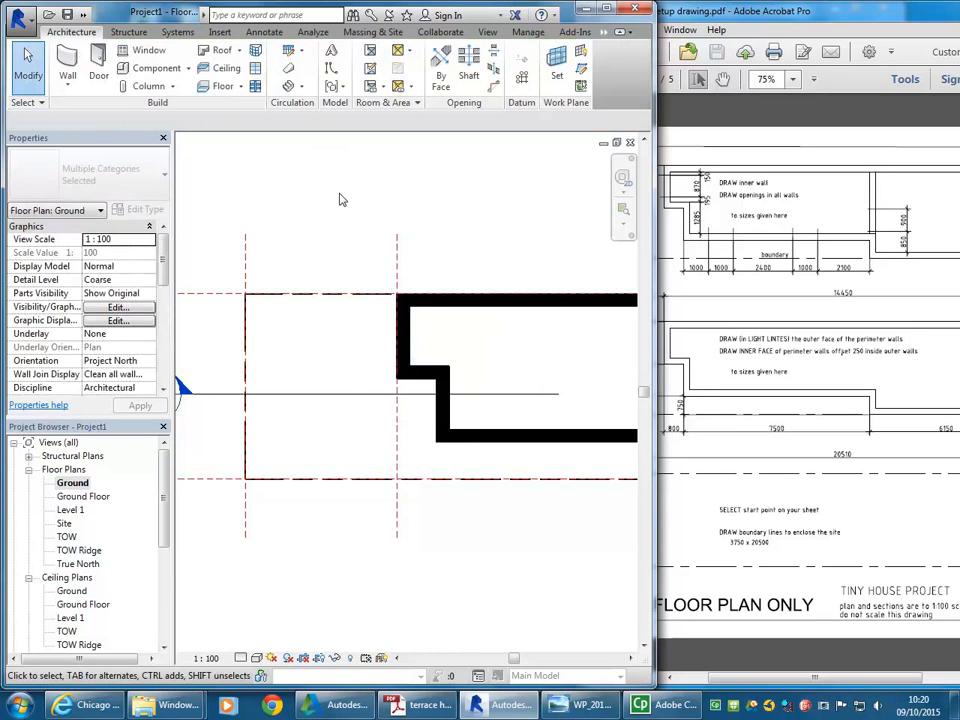
- Measure the upper wall's overall length again between its left and right outer corners
click(84, 14)
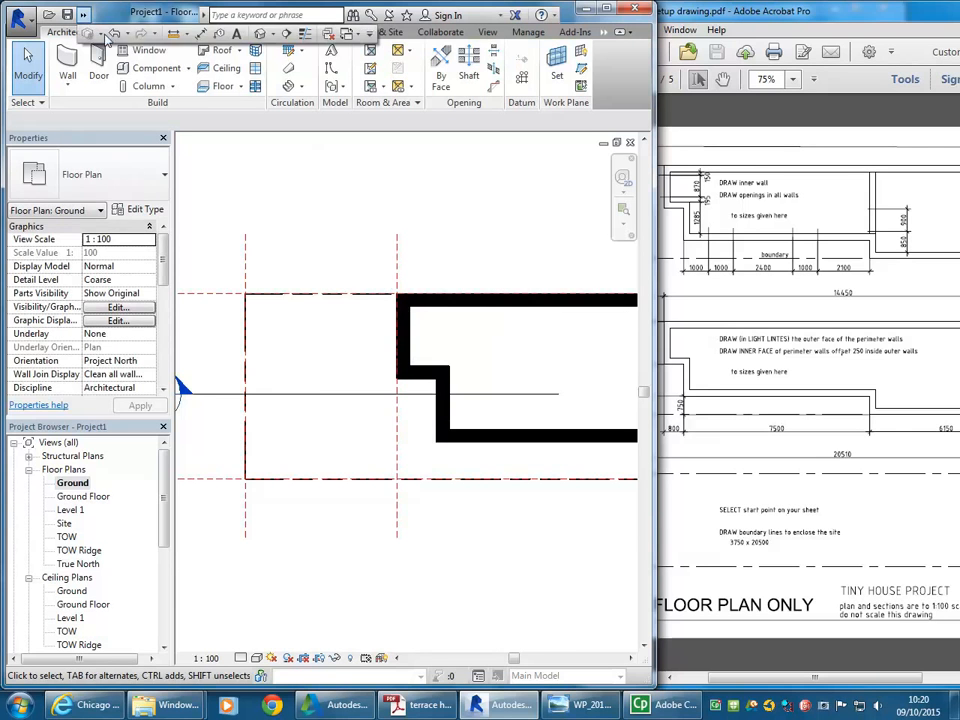
click(174, 36)
middle_drag(390, 352, 311, 347)
scroll(313, 314, up, 2)
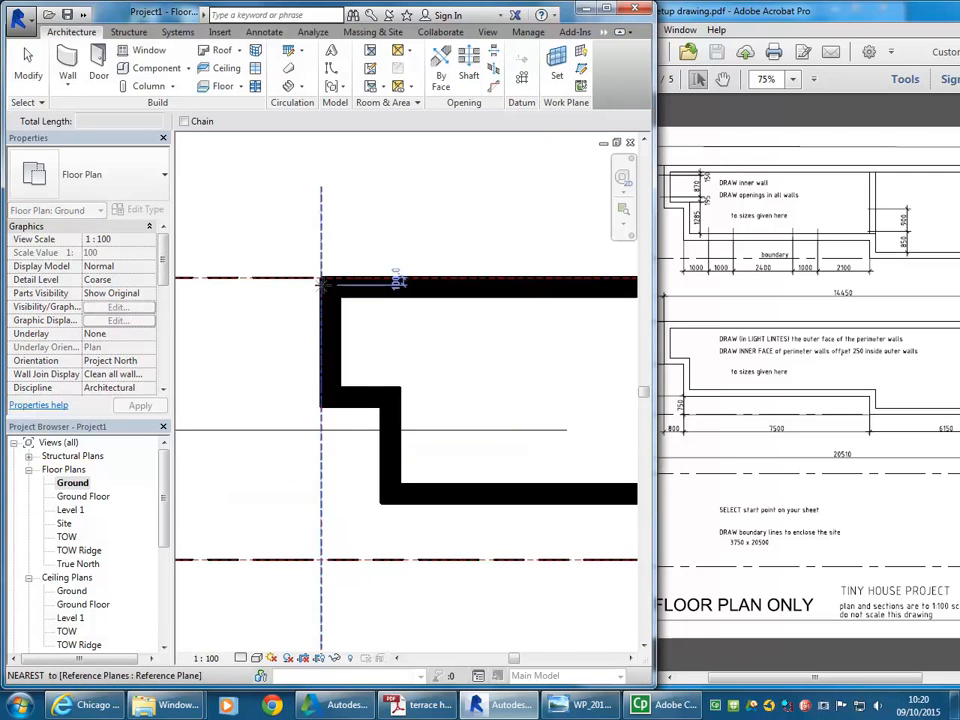
click(321, 278)
scroll(463, 277, down, 5)
middle_drag(457, 277, 306, 281)
middle_drag(592, 270, 446, 268)
scroll(446, 272, up, 2)
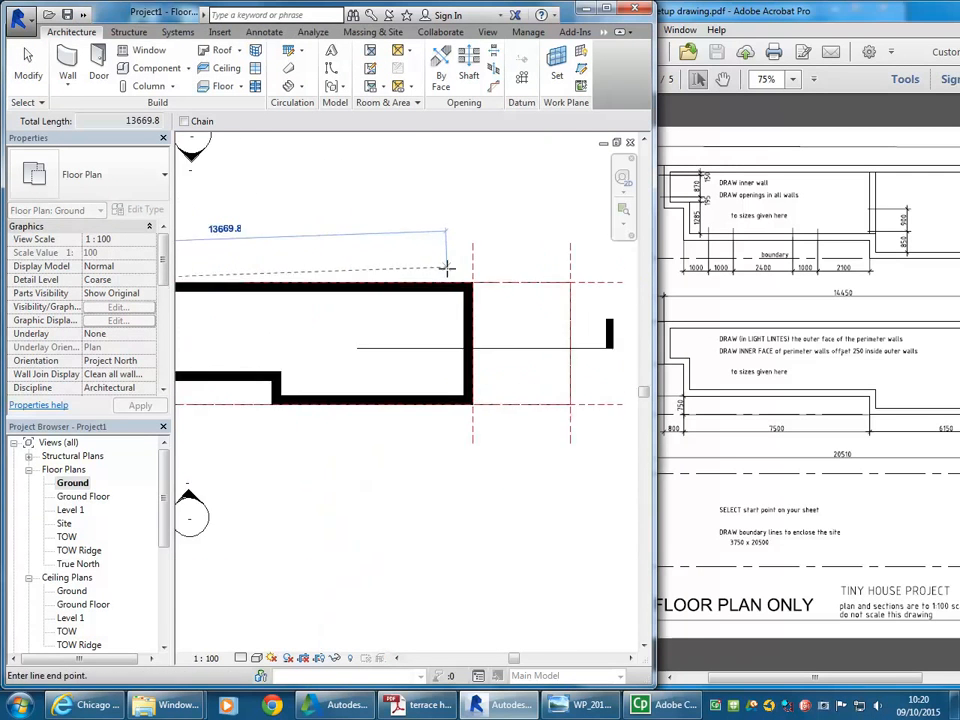
click(472, 282)
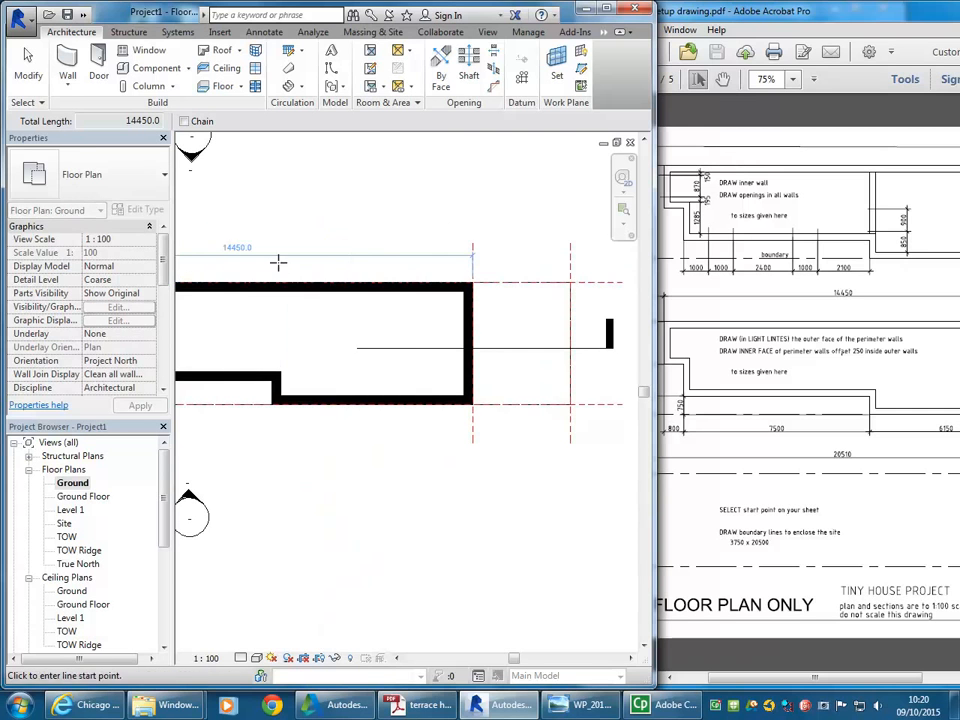
- Measure the outer face of the short horizontal wall at the stepped left end
middle_drag(287, 226, 485, 249)
middle_drag(311, 336, 468, 339)
scroll(364, 361, up, 3)
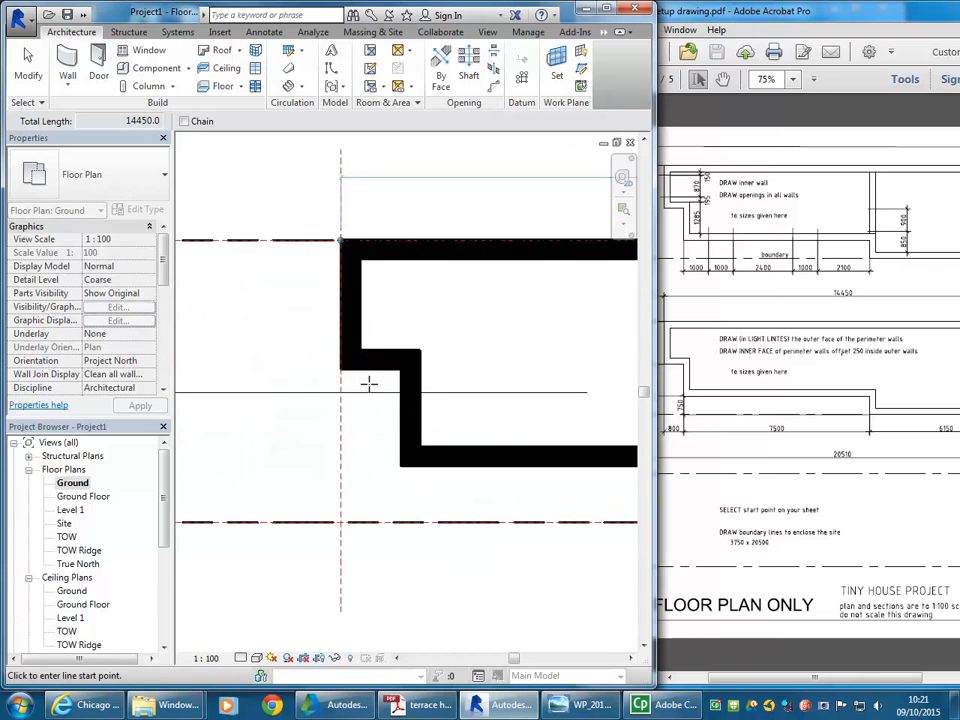
click(341, 369)
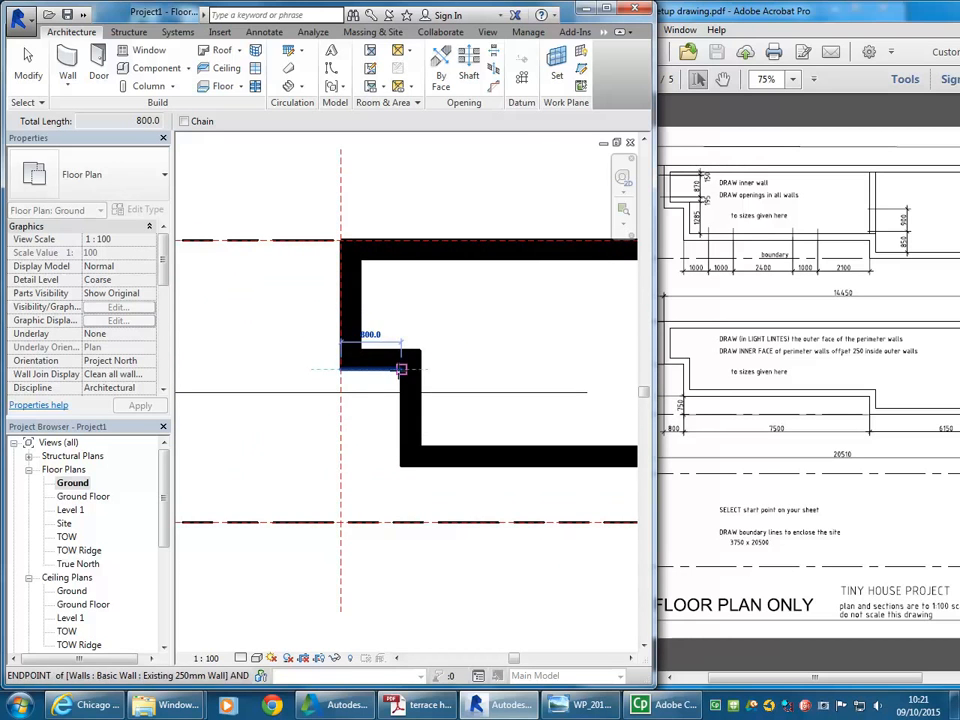
scroll(330, 360, down, 2)
- Measure the distance between the left end wall and the left site boundary, and check the matching step 2 dimension in the setup drawing PDF
click(408, 295)
click(257, 296)
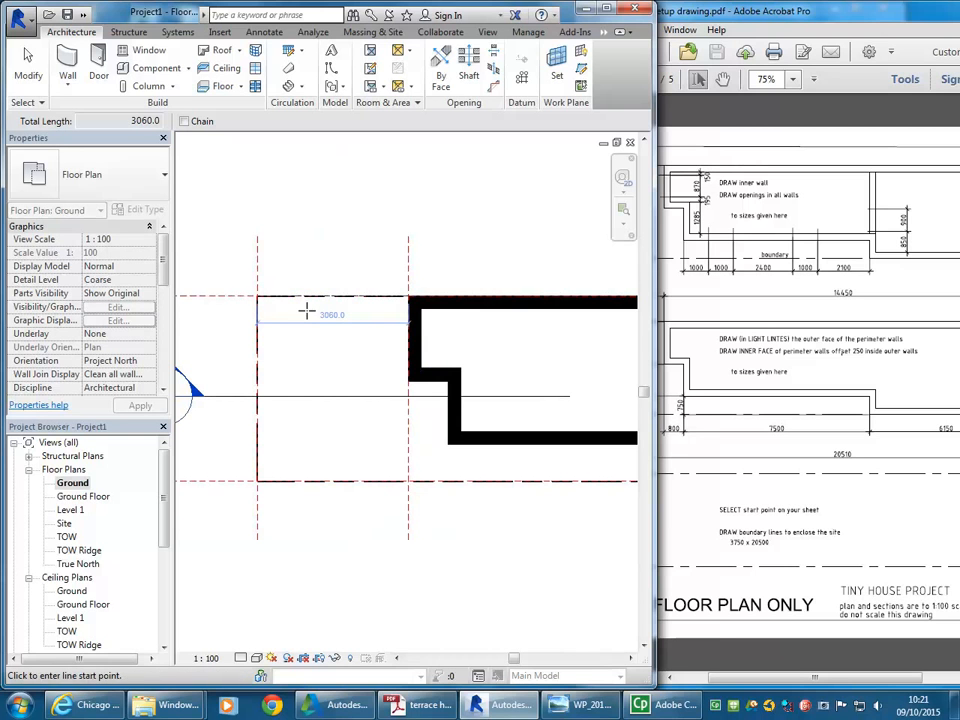
right_click(321, 221)
click(345, 229)
click(771, 683)
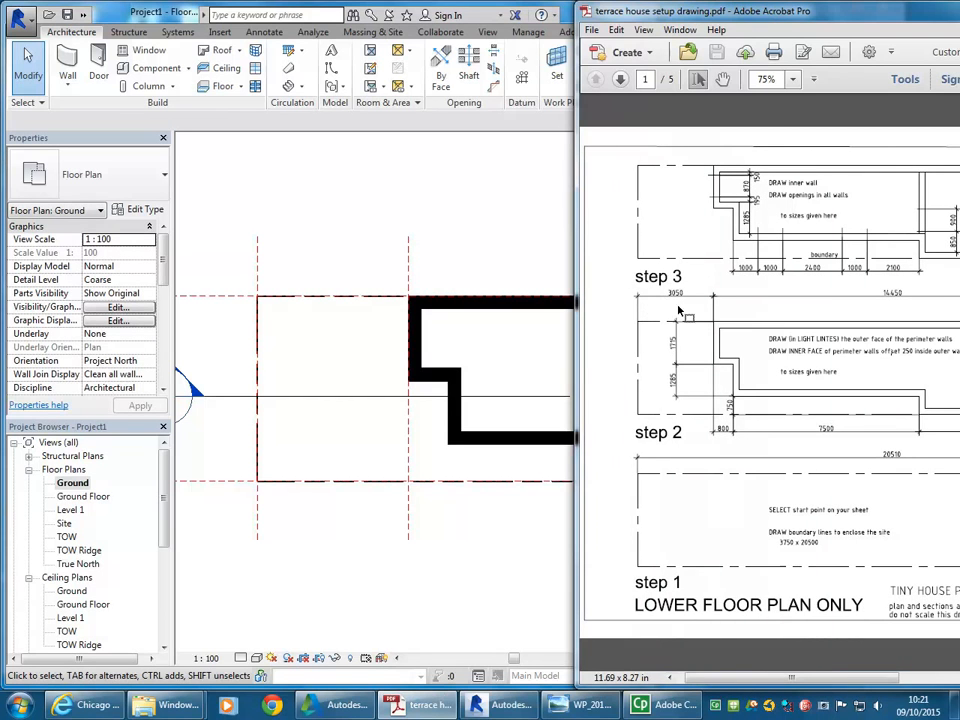
- Switch back to the Revit ground plan and recheck the upper wall's overall length between its left and right outer corners
click(310, 252)
scroll(314, 262, down, 2)
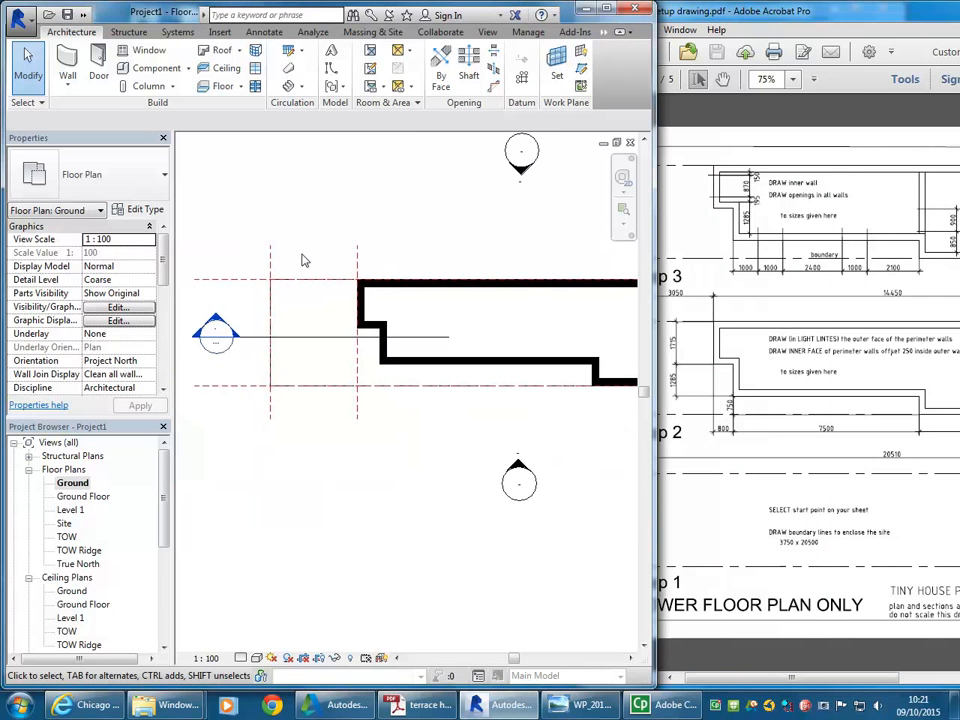
middle_drag(313, 292, 238, 272)
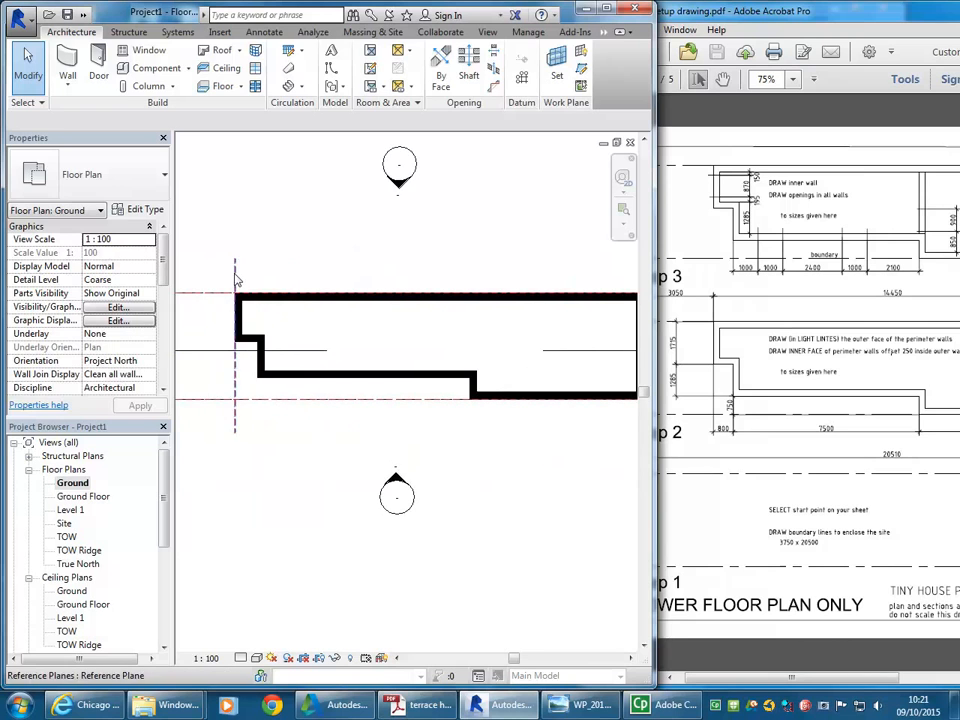
click(237, 272)
middle_drag(330, 266, 305, 279)
scroll(297, 275, down, 1)
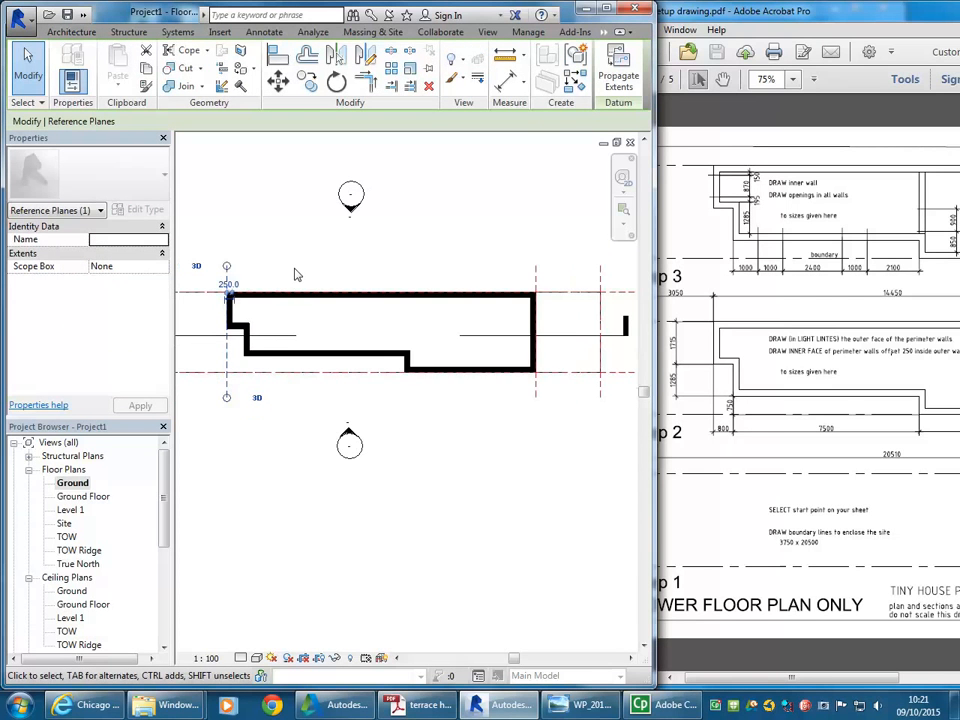
click(506, 57)
click(227, 292)
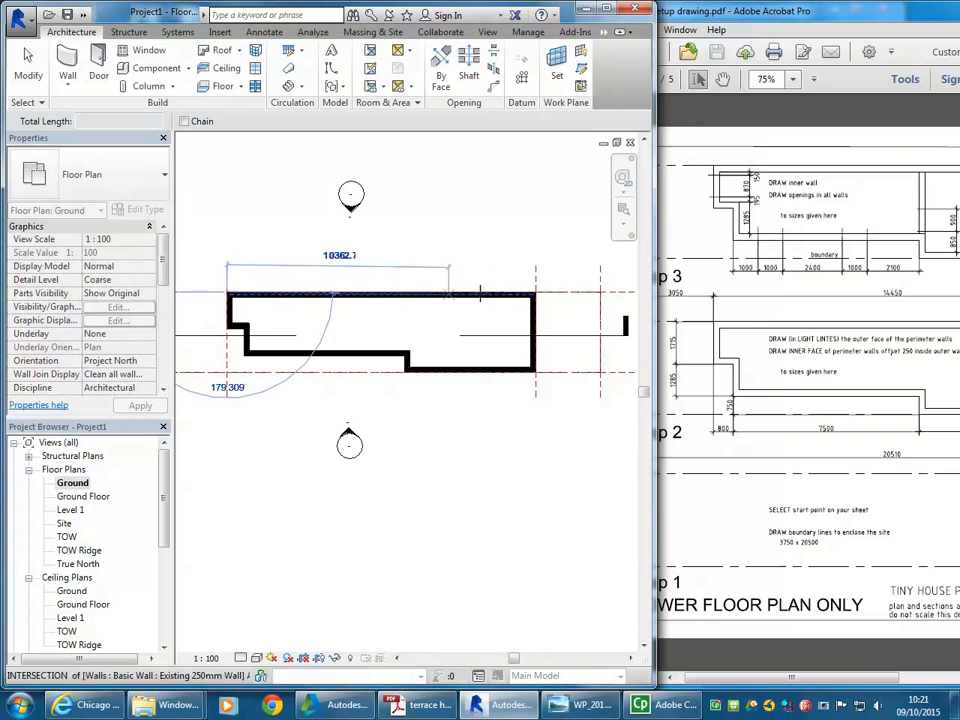
click(536, 291)
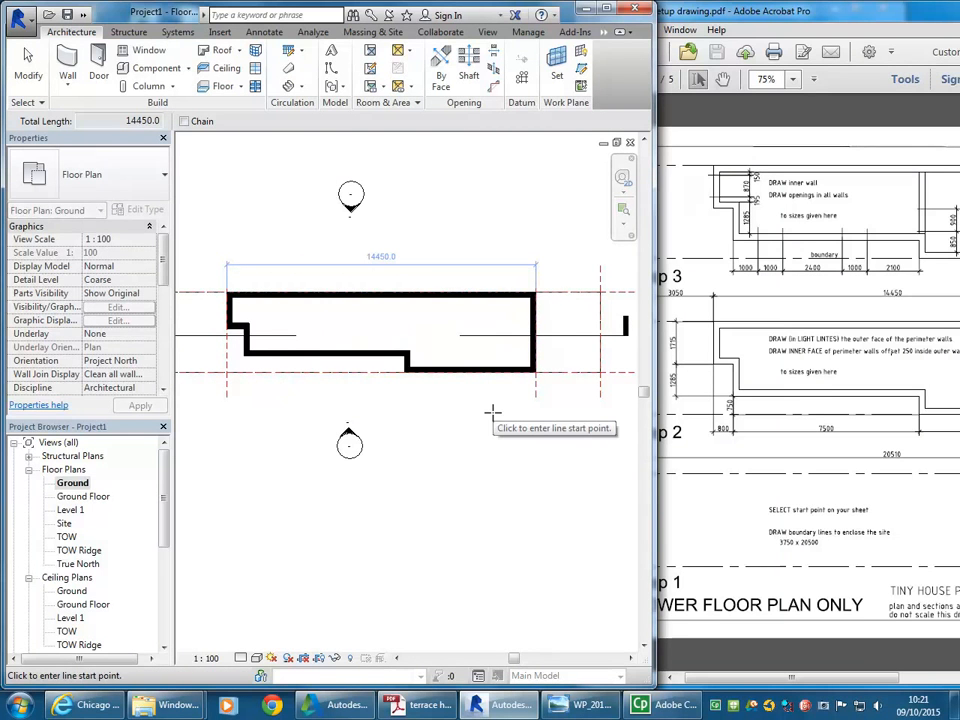
key(Escape)
- Open the default 3D view of the model
scroll(274, 213, down, 1)
middle_drag(274, 213, 326, 240)
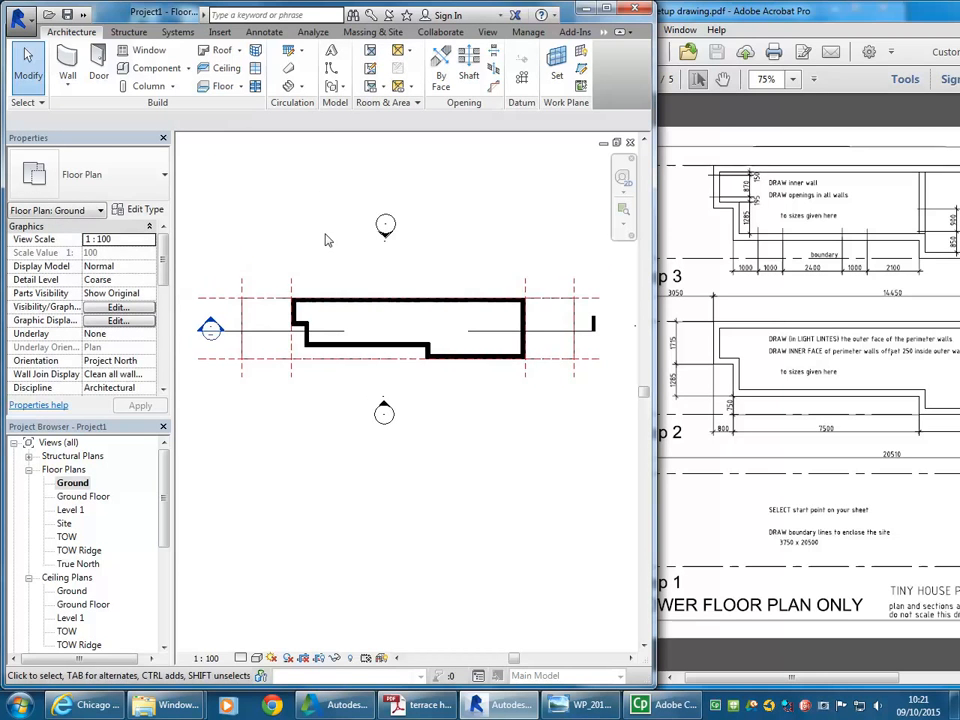
click(83, 16)
click(268, 33)
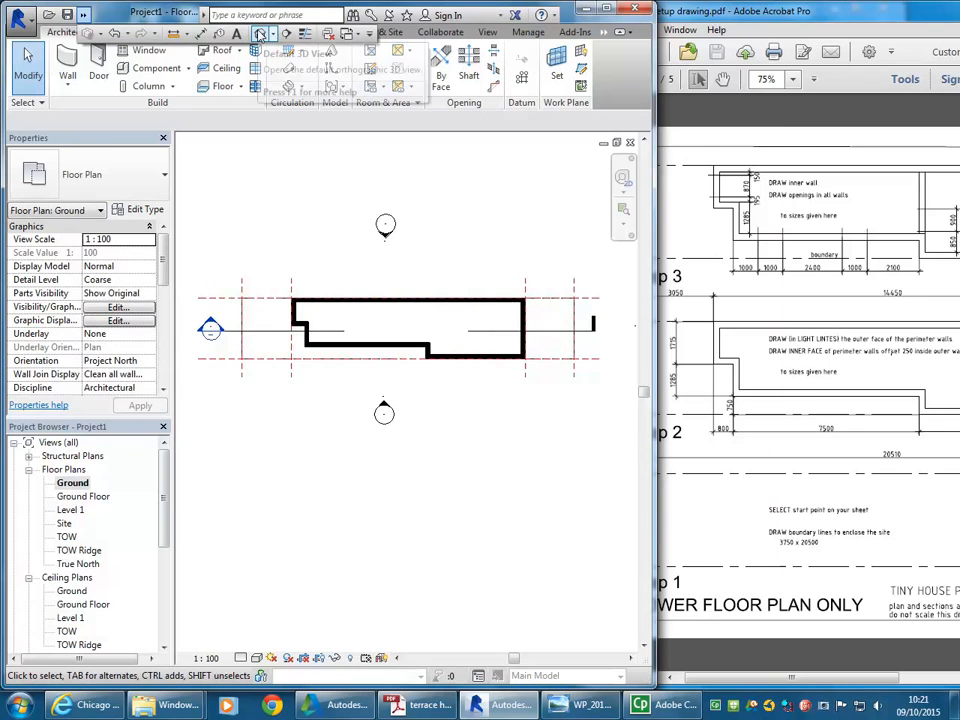